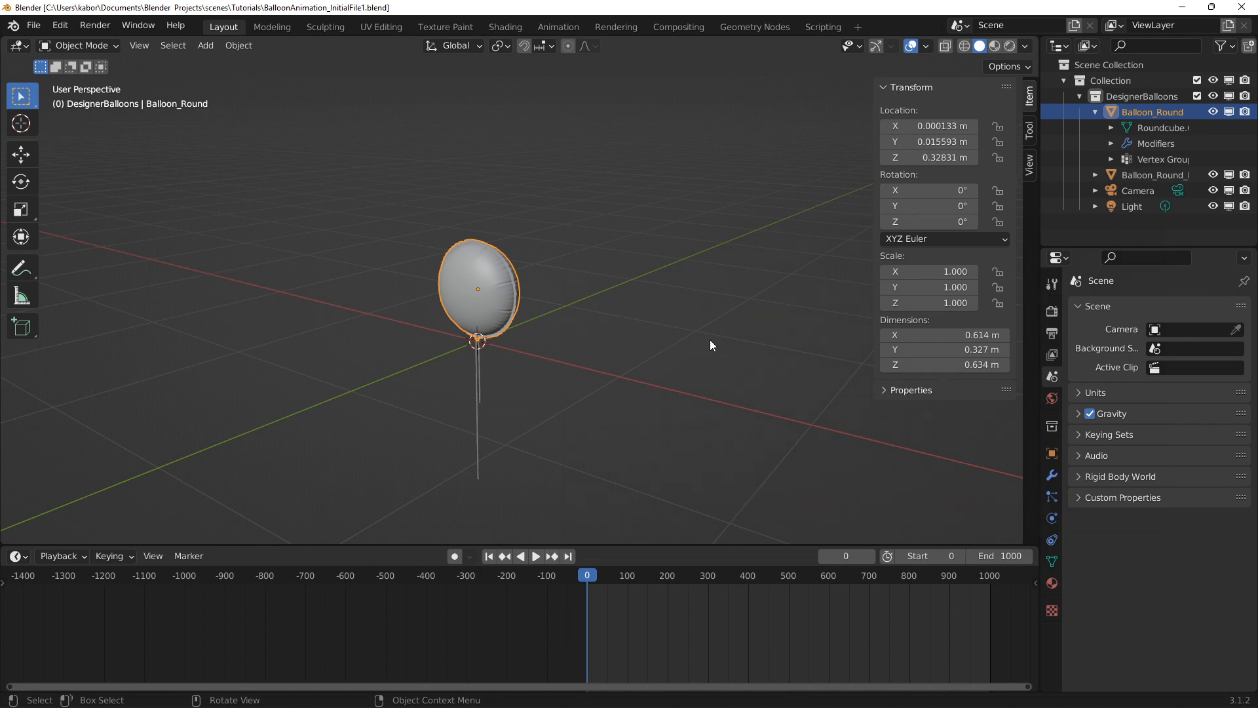
Set the scene's output frame rate to 30 fps and the end frame to 300
{"action": "left_click", "coordinate": [1053, 334]}
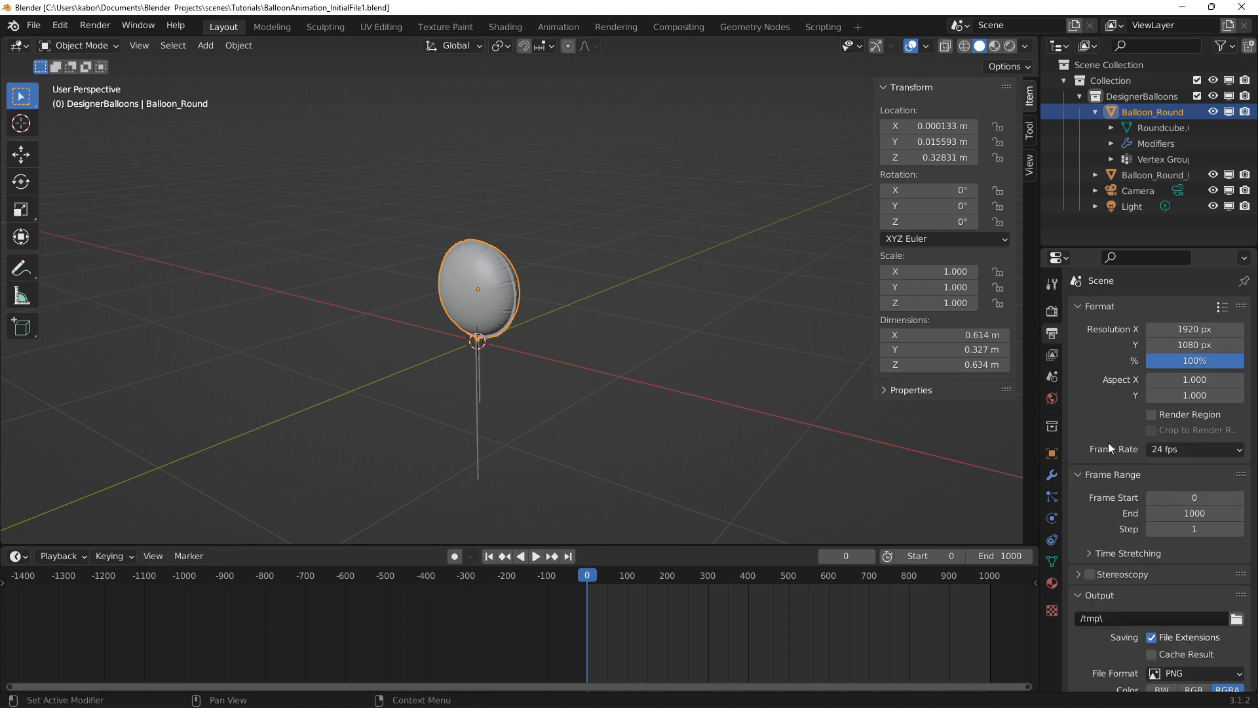
{"action": "left_click", "coordinate": [1198, 450]}
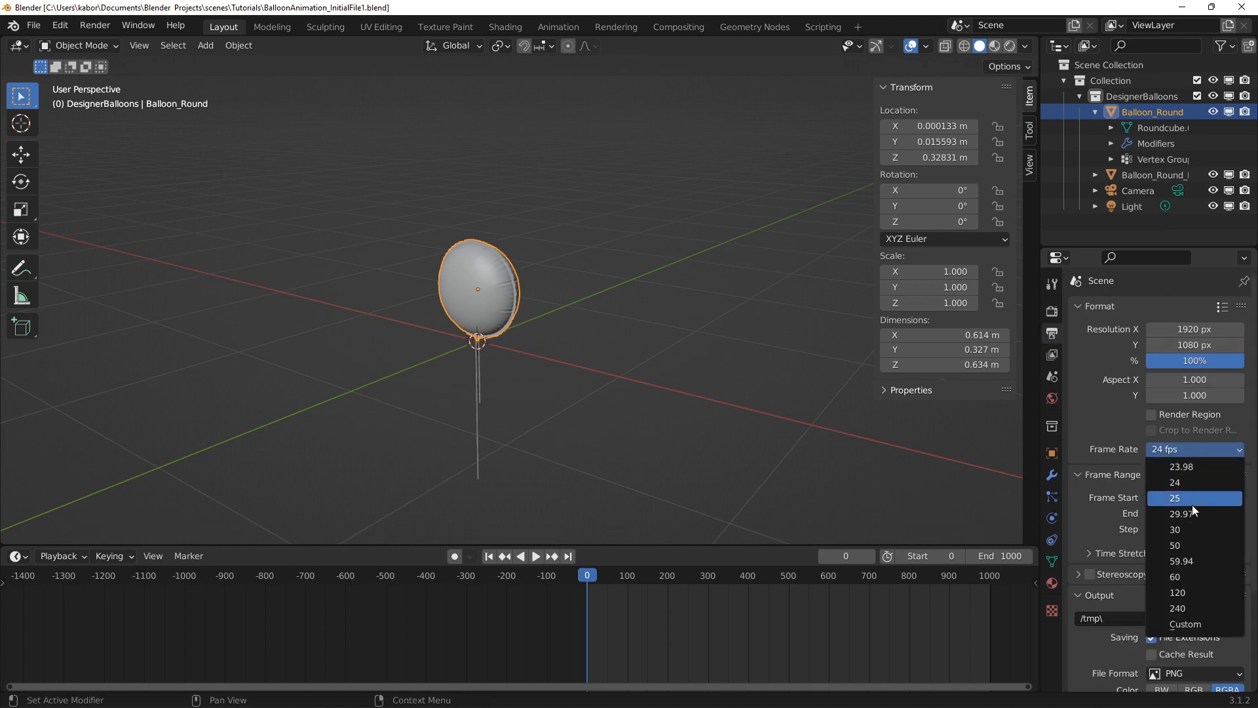
{"action": "left_click", "coordinate": [1189, 530]}
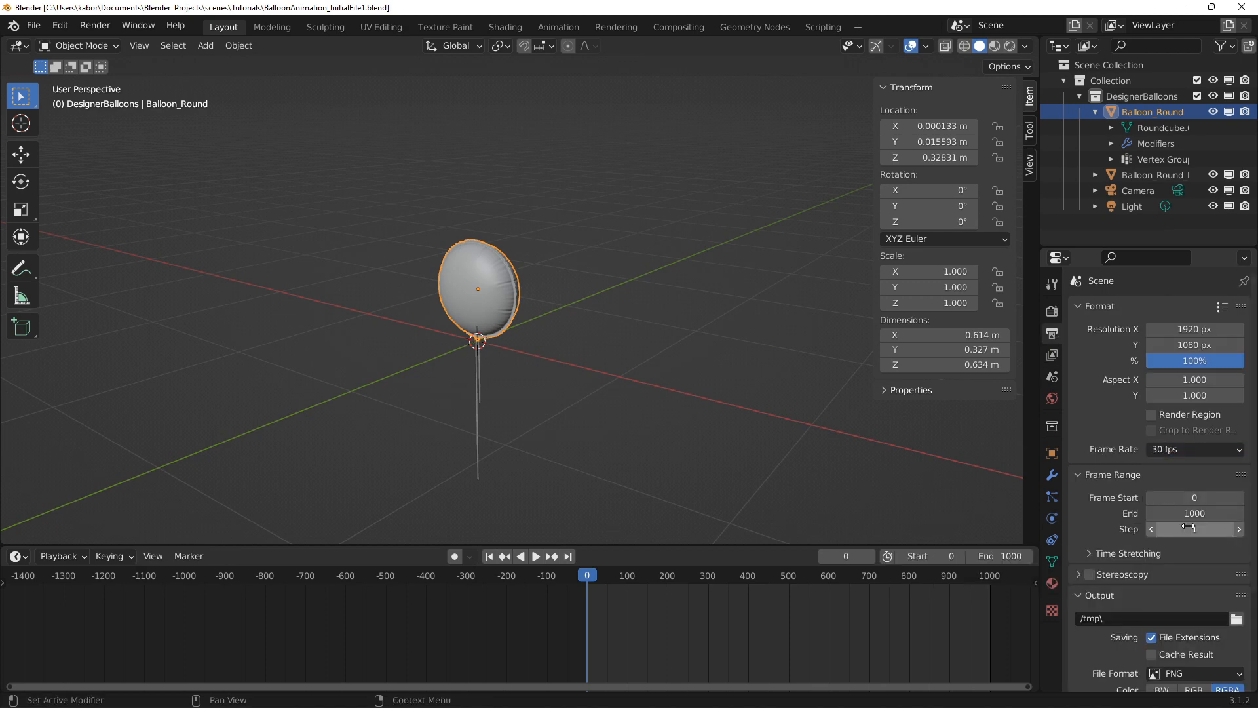
{"action": "left_click", "coordinate": [1196, 515]}
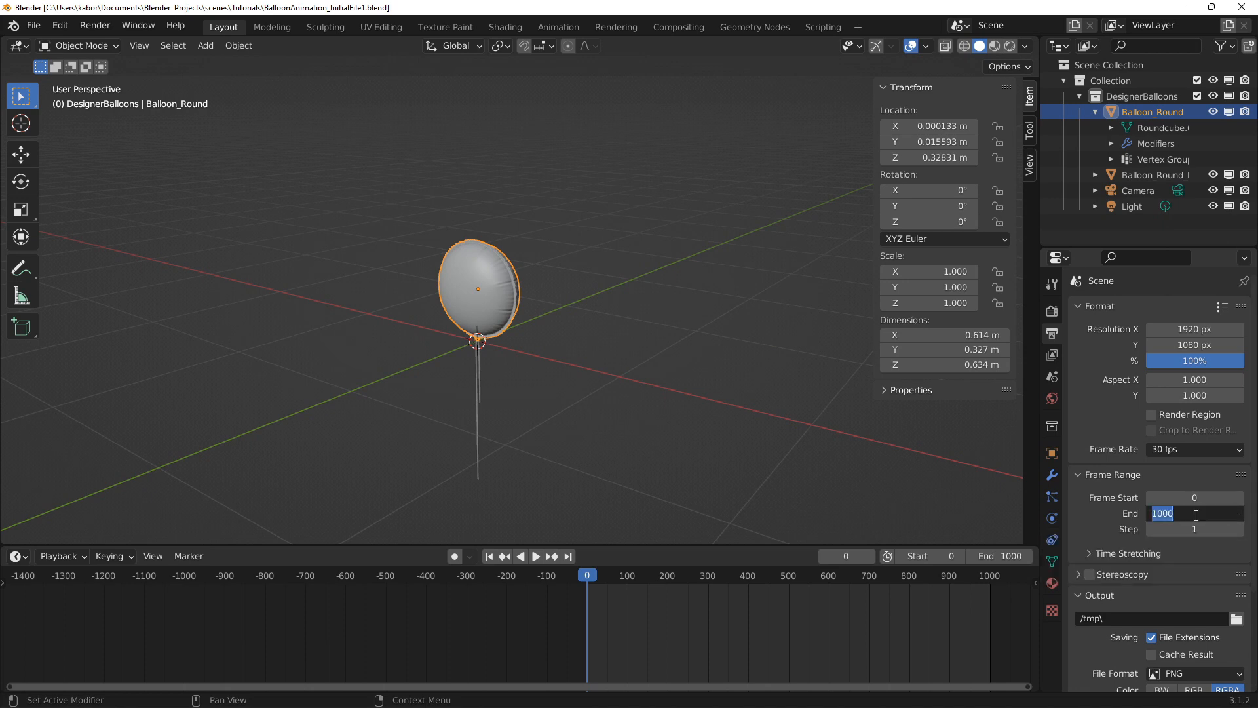
{"action": "type", "text": "300"}
{"action": "key", "text": "Return"}
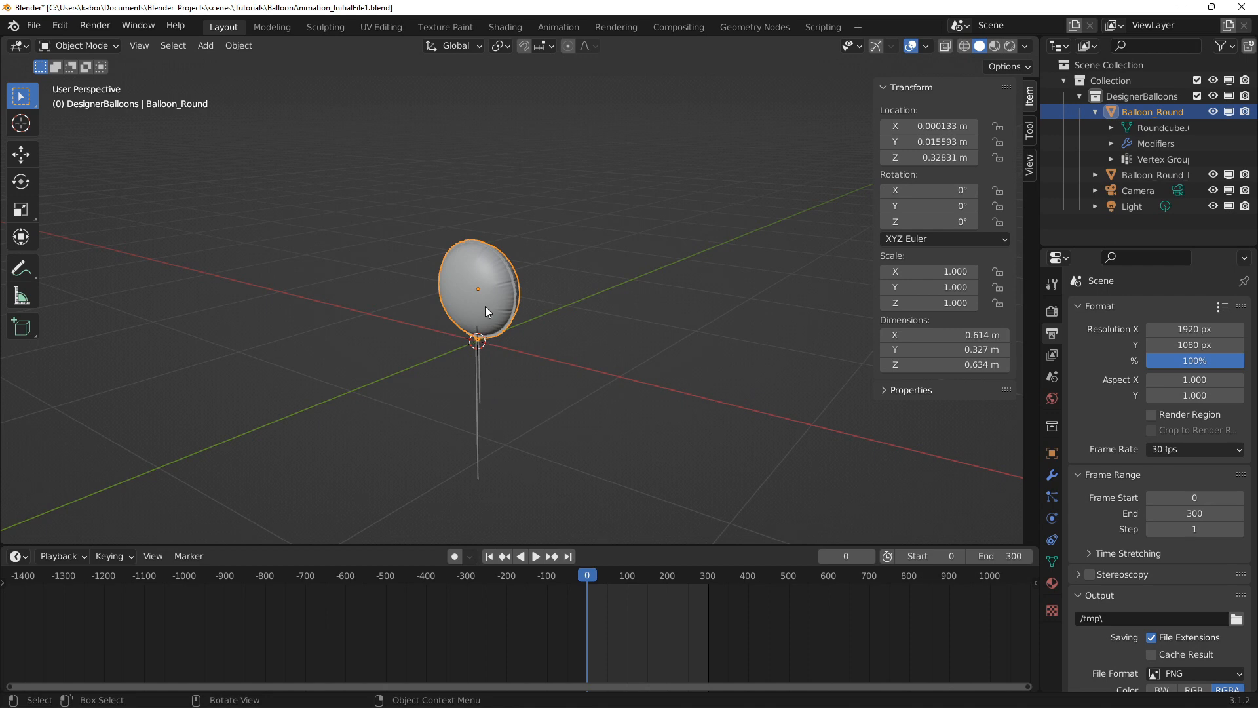
Parent the ribbon to the round balloon using Object (Keep Transform)
{"action": "left_click", "coordinate": [481, 365]}
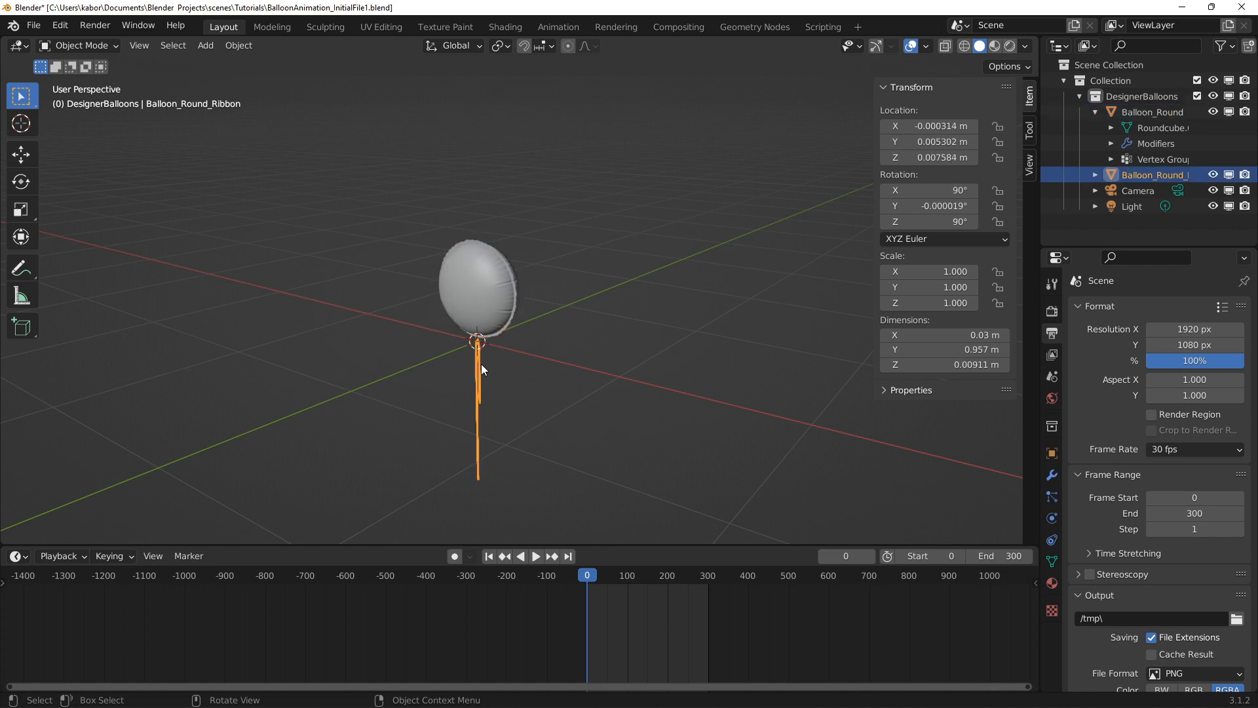
{"action": "left_click", "coordinate": [489, 289], "text": "shift"}
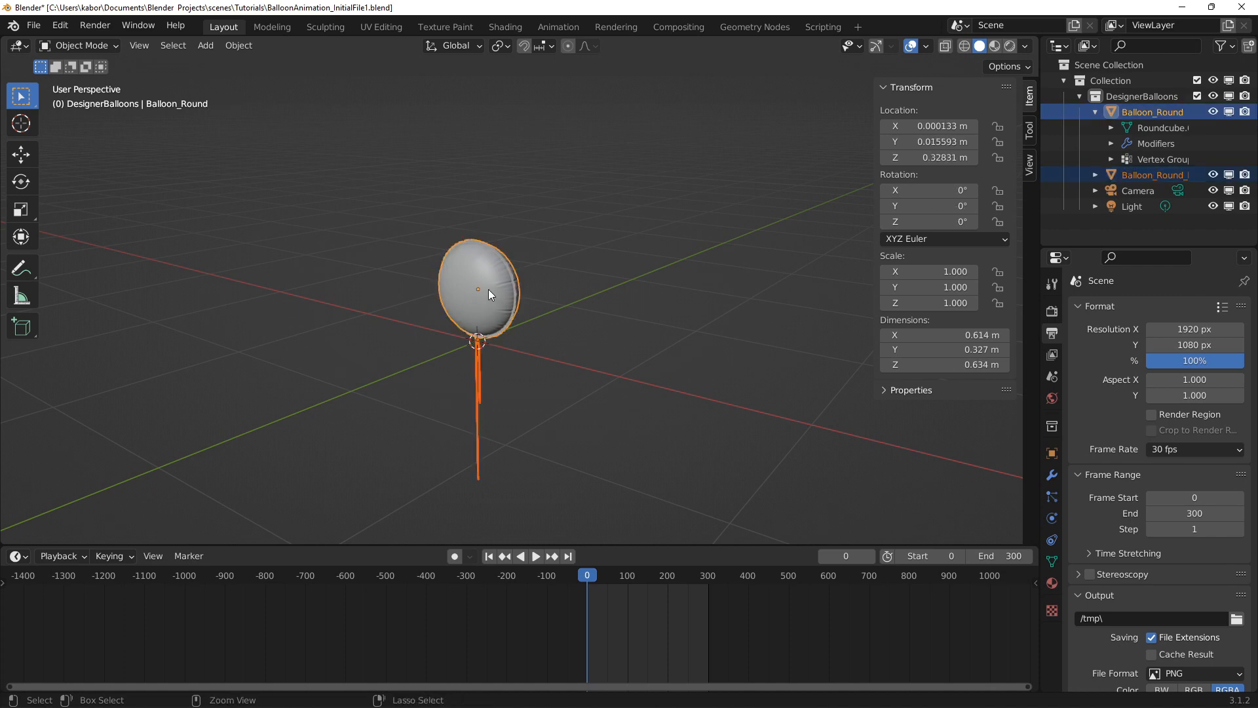
{"action": "key", "text": "ctrl+p"}
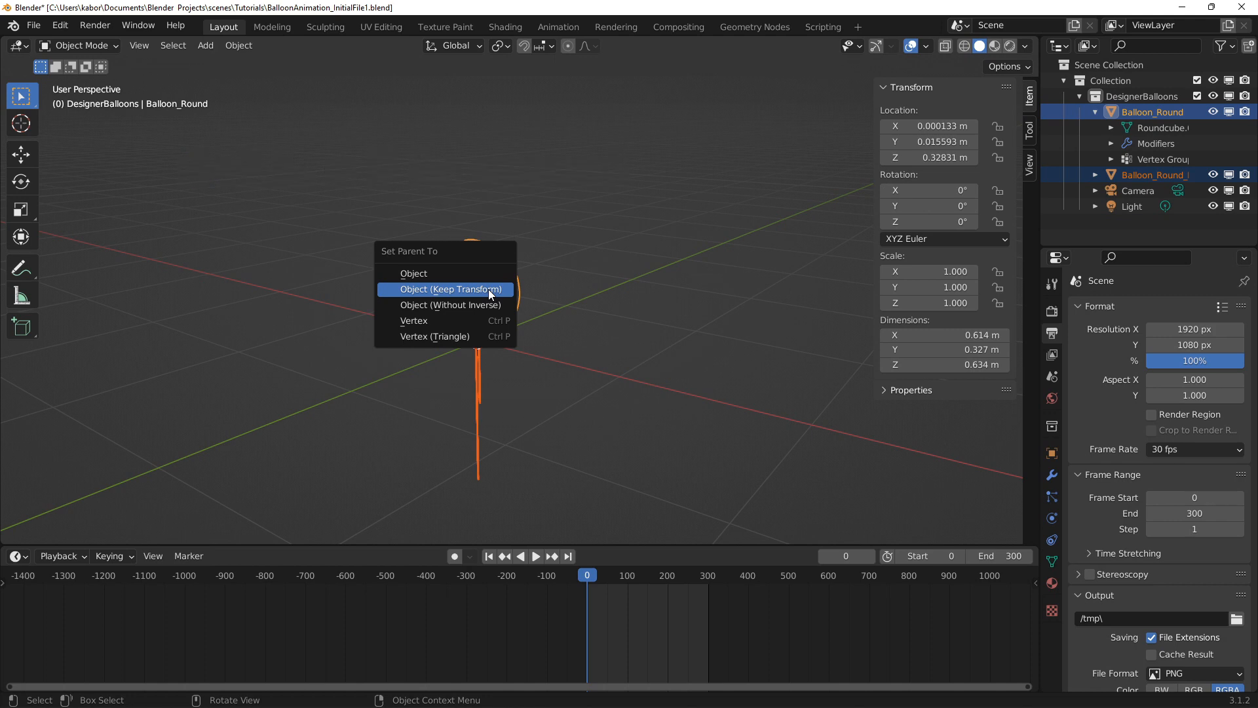
{"action": "left_click", "coordinate": [488, 289]}
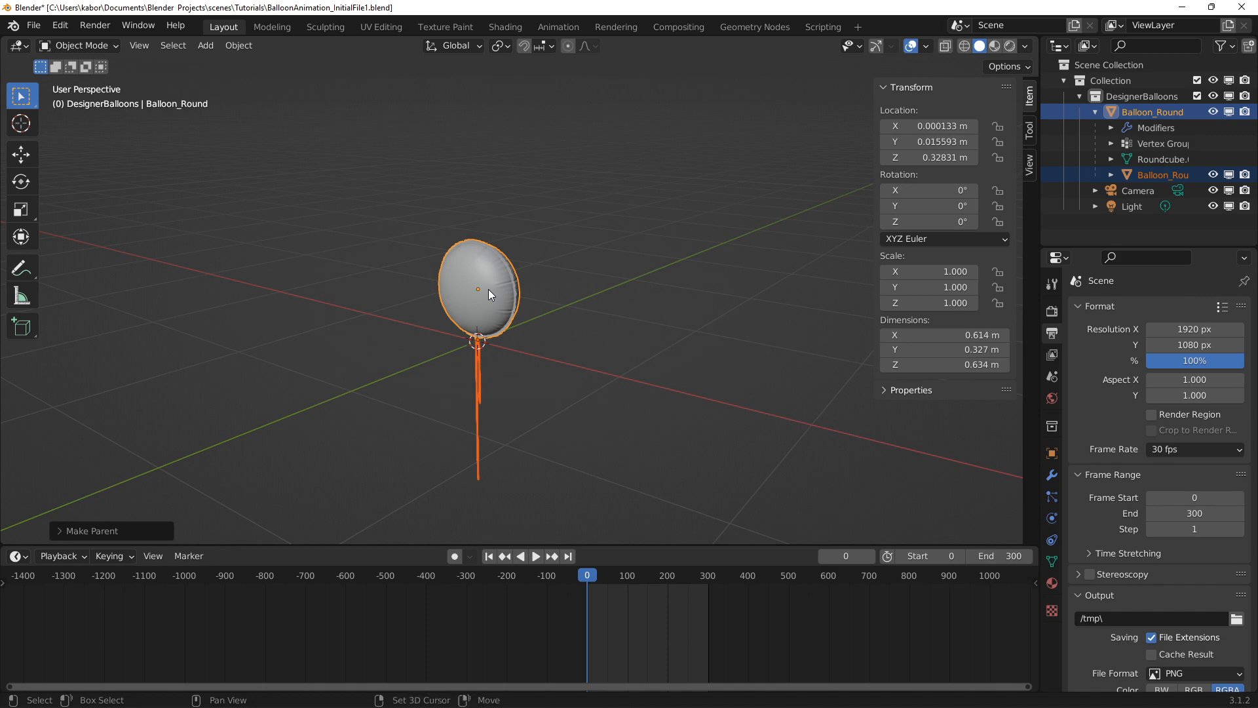
Add a Plain Axes empty and snap it to the round balloon's origin with Selection to Active
{"action": "key", "text": "shift+a"}
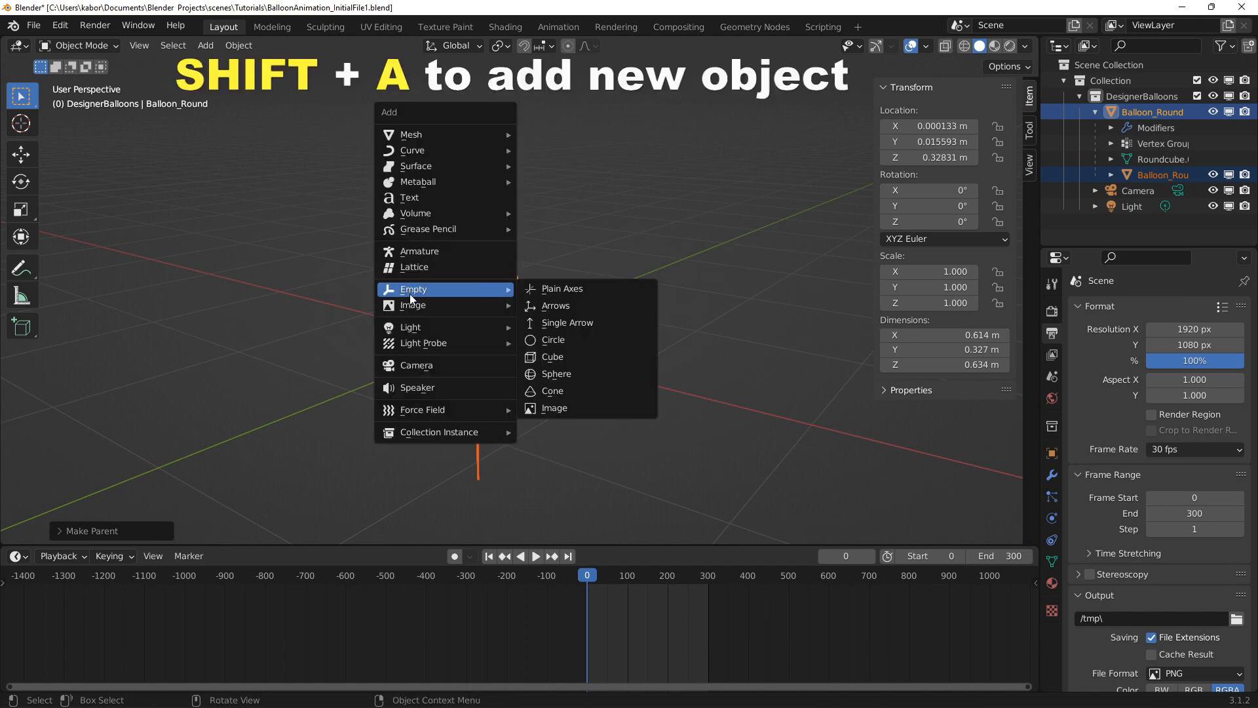
{"action": "left_click", "coordinate": [563, 289]}
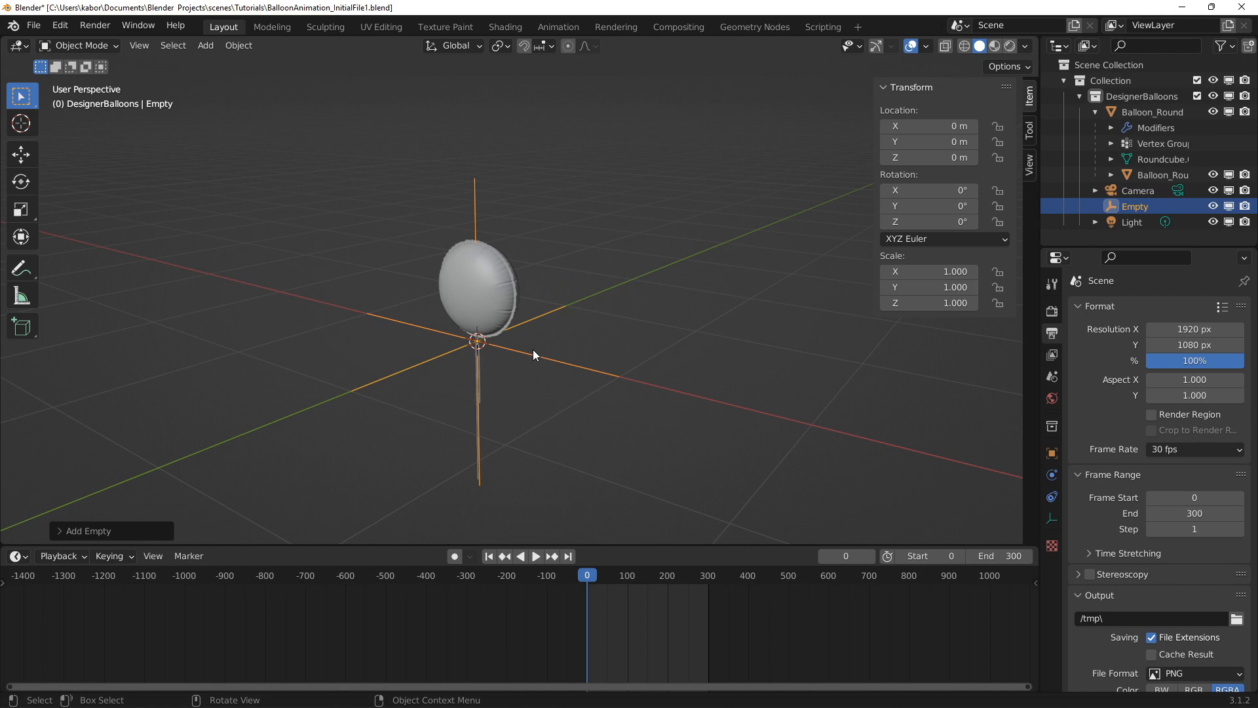
{"action": "left_click", "coordinate": [502, 302], "text": "shift"}
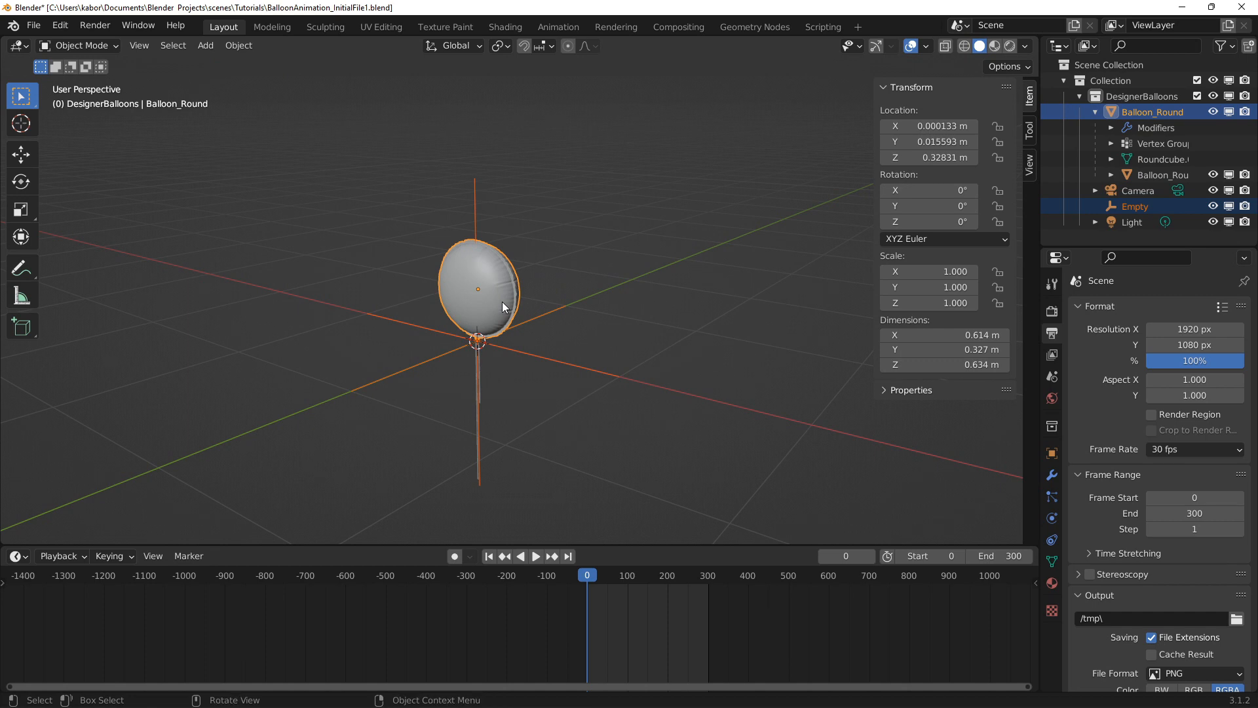
{"action": "key", "text": "shift+s"}
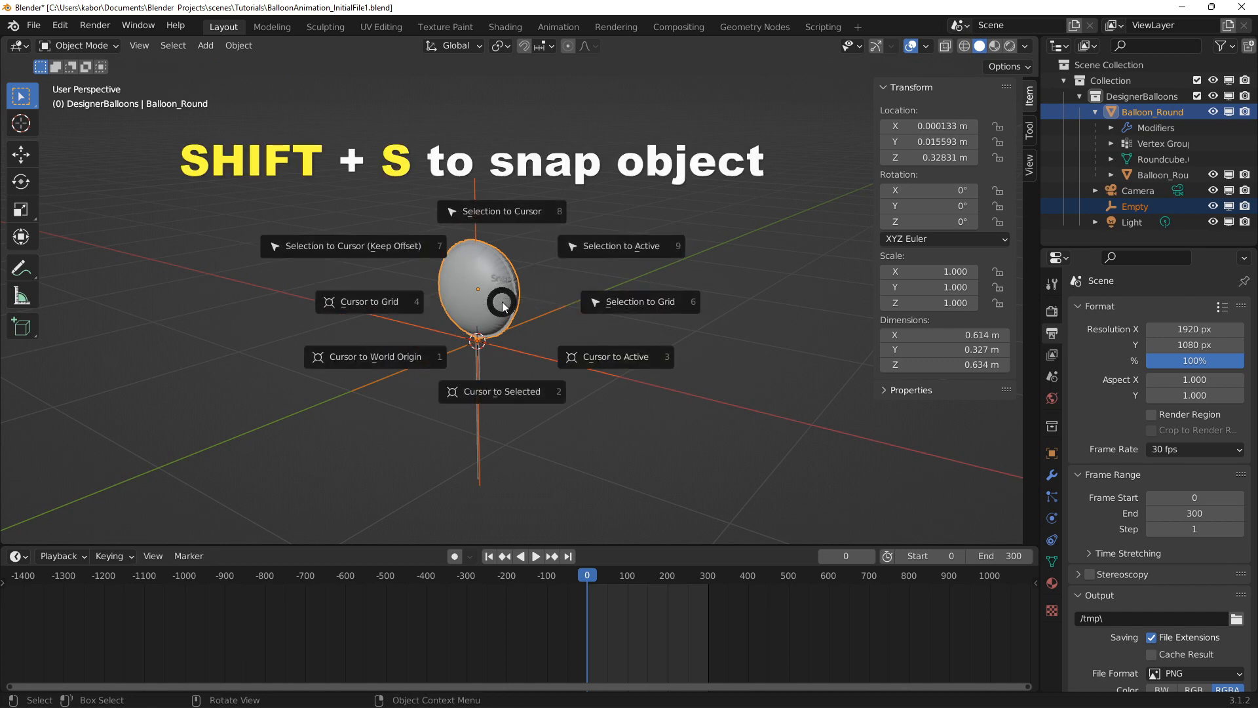
{"action": "left_click", "coordinate": [624, 246]}
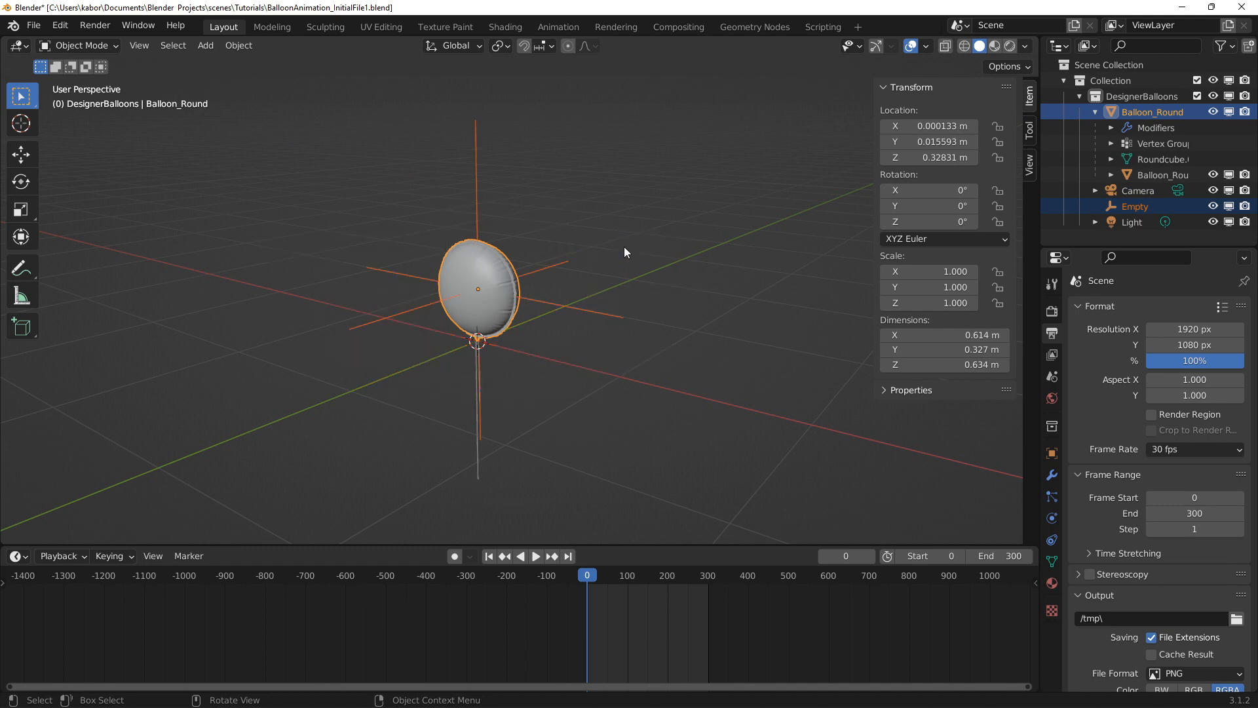
Parent the round balloon to the empty using Object (Keep Transform)
{"action": "left_click", "coordinate": [496, 275]}
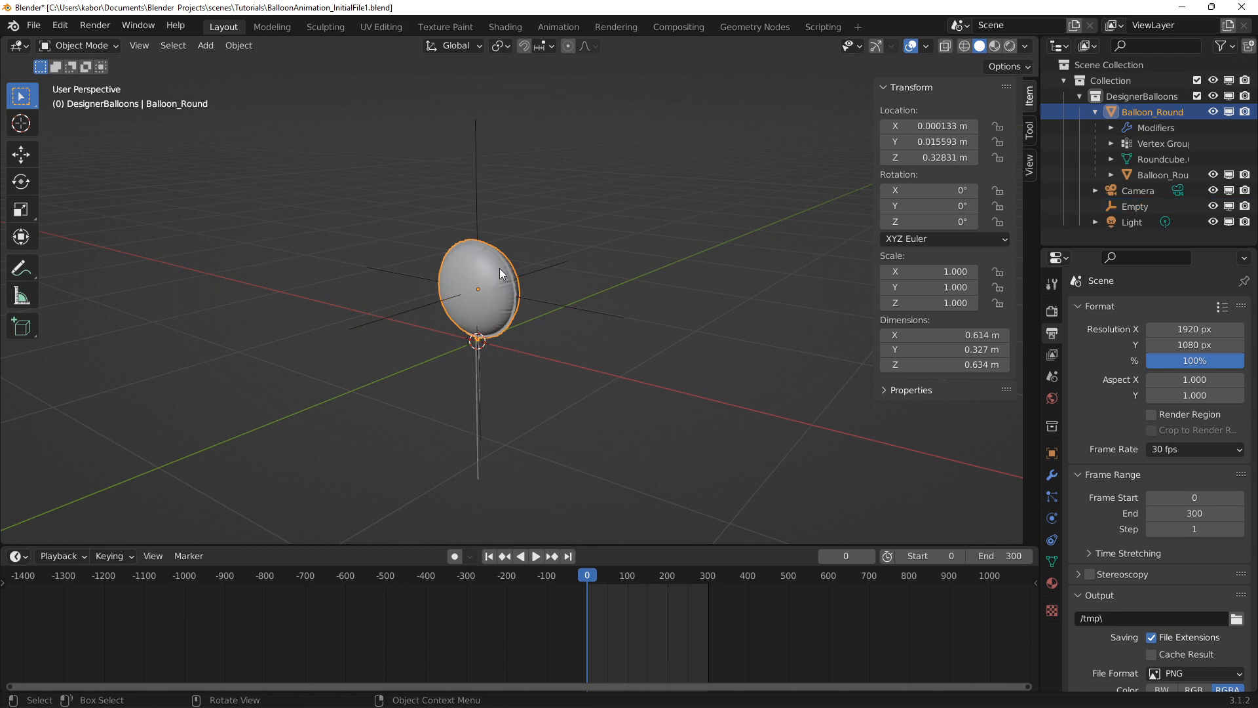
{"action": "left_click", "coordinate": [481, 205], "text": "shift"}
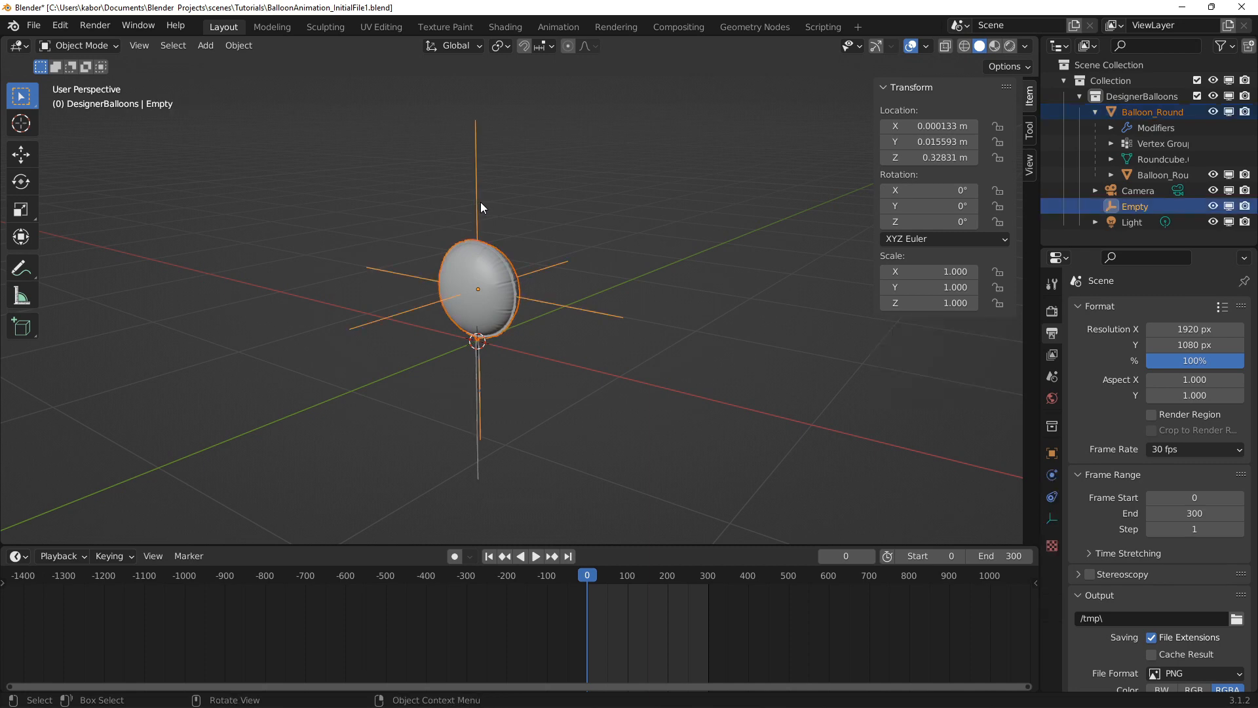
{"action": "key", "text": "ctrl+p"}
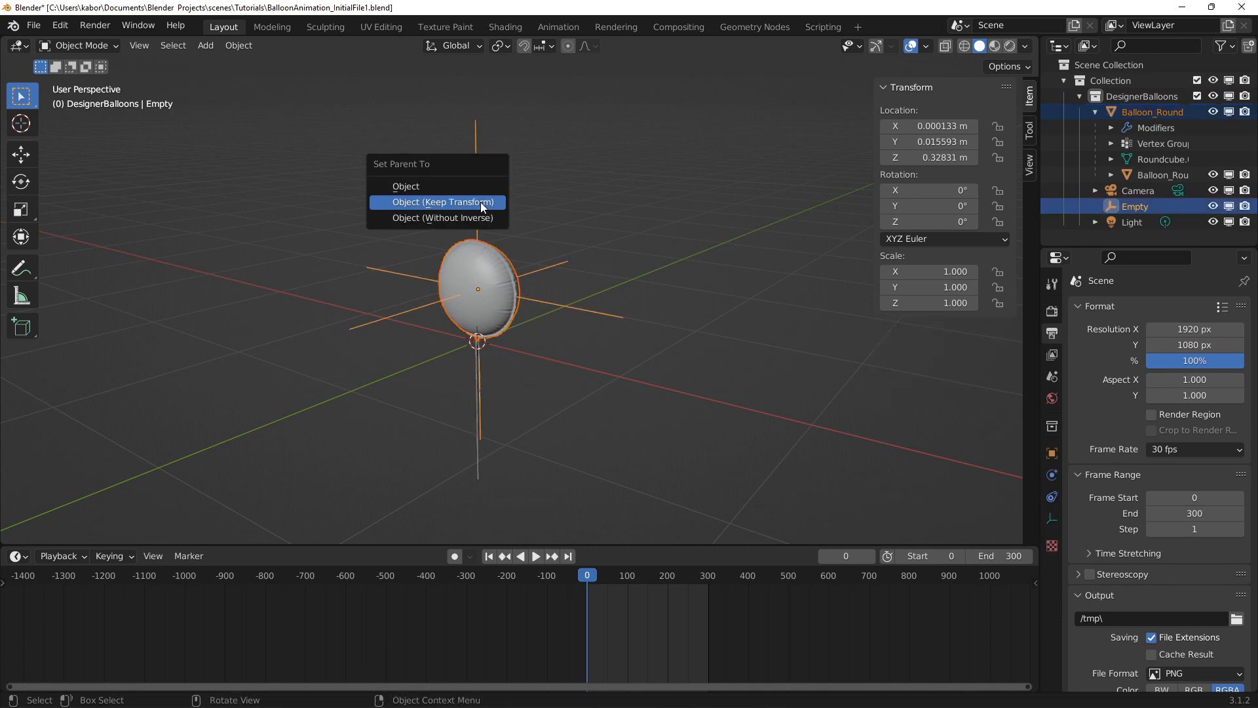
{"action": "left_click", "coordinate": [481, 201]}
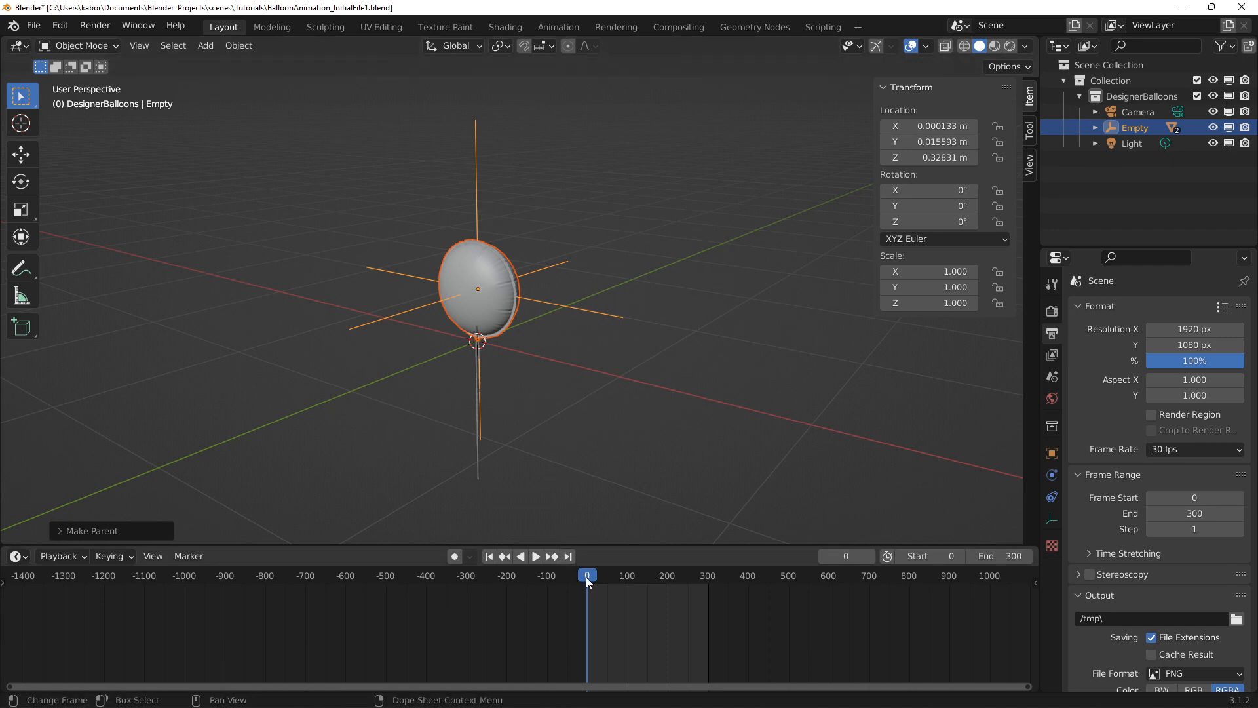
Select only the empty and move it -0.3 m along the global Z axis
{"action": "left_click", "coordinate": [582, 305]}
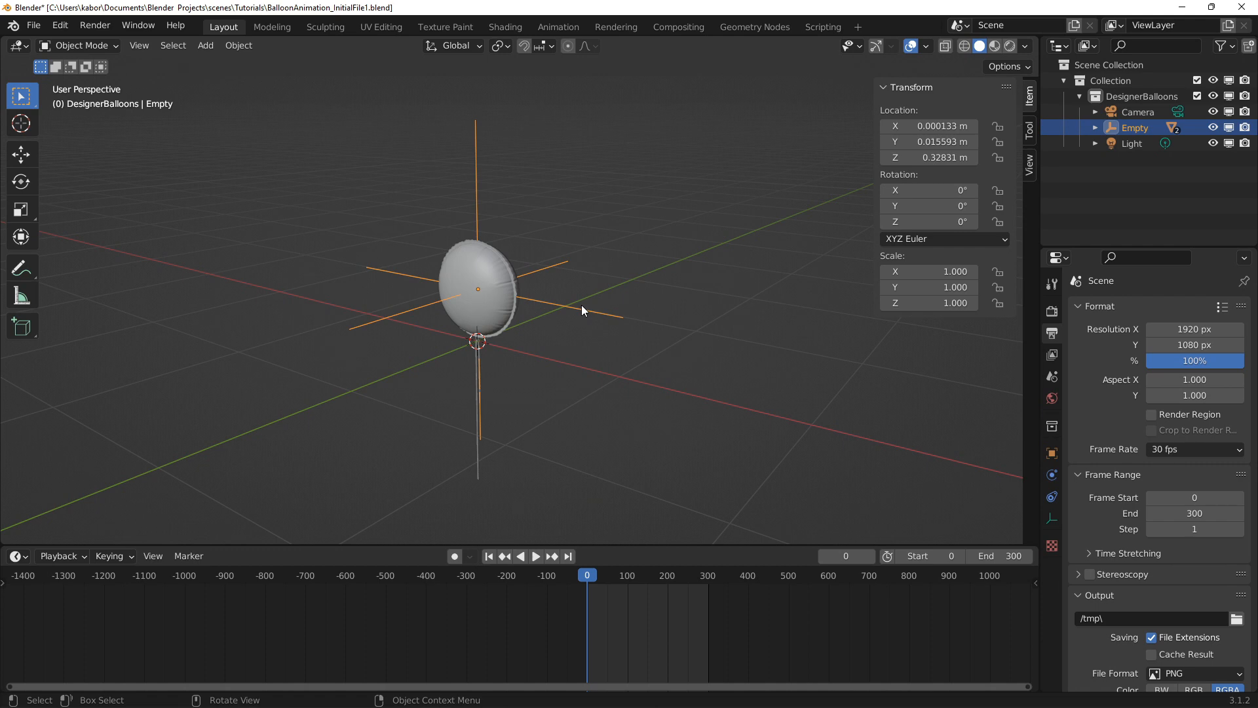
{"action": "key", "text": "g"}
{"action": "key", "text": "z"}
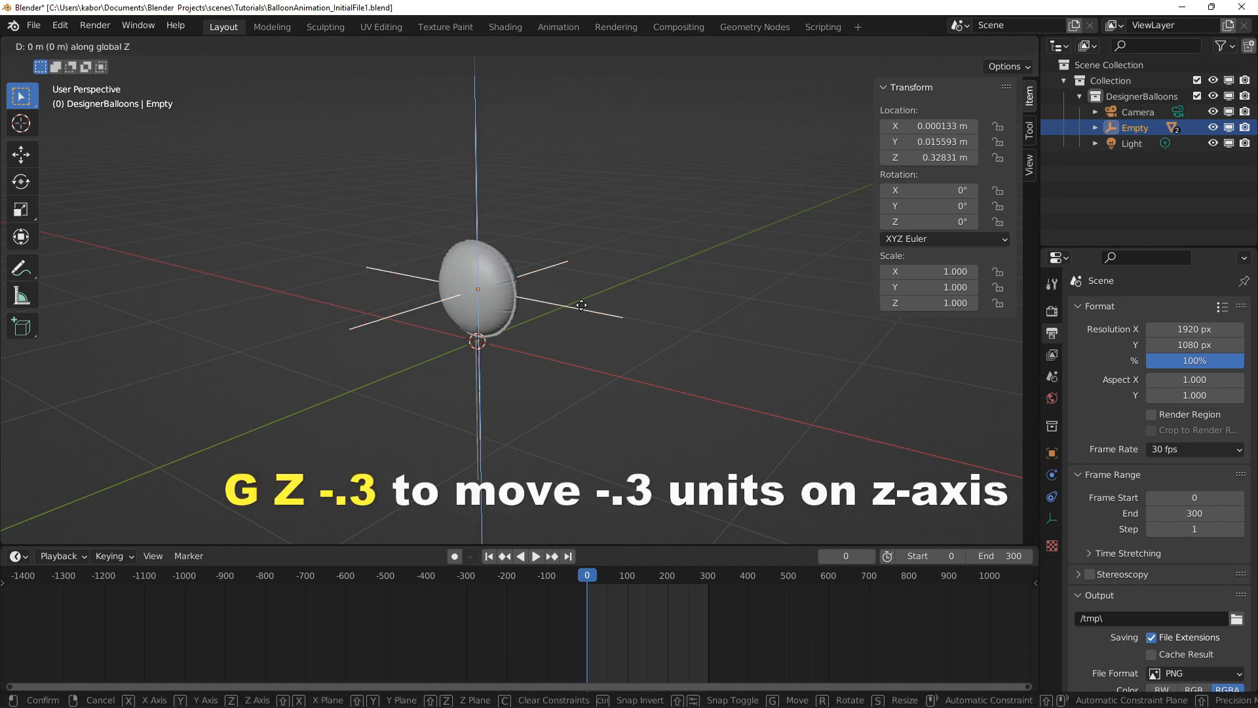
{"action": "type", "text": "-.3"}
{"action": "key", "text": "Return"}
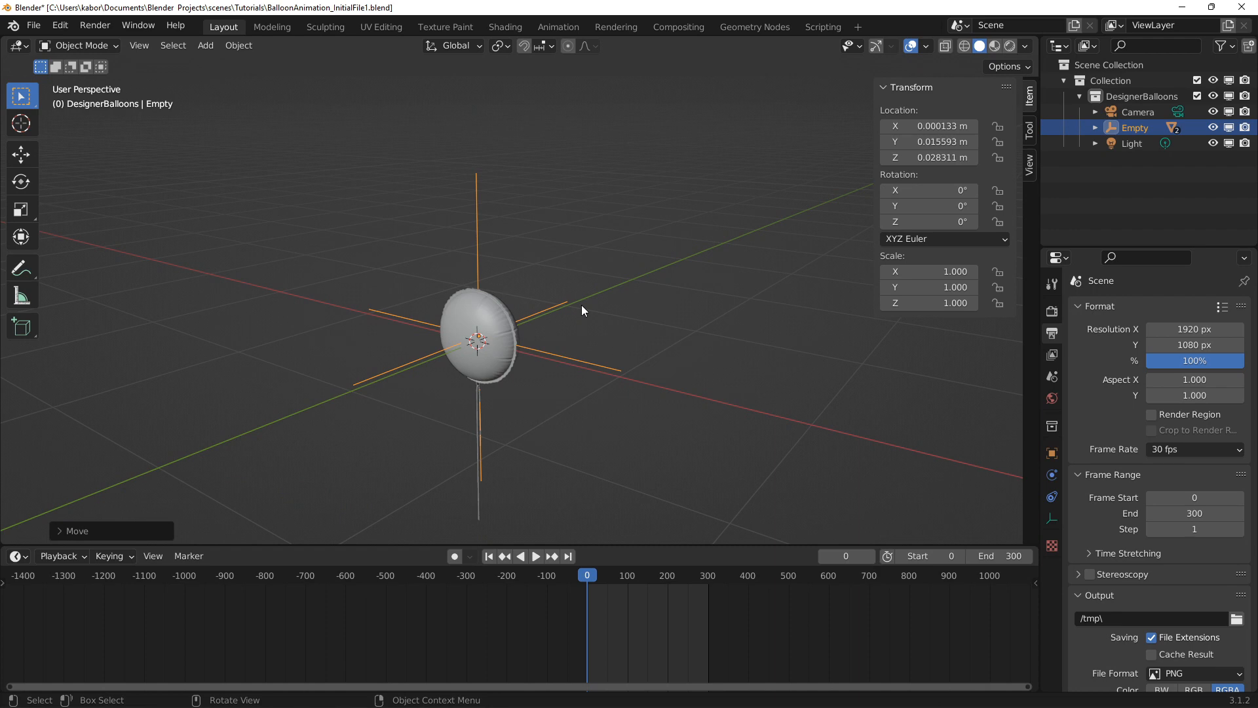
Rotate the empty -60° about the global Z axis and insert a Location & Rotation keyframe at frame 0
{"action": "type", "text": "rz"}
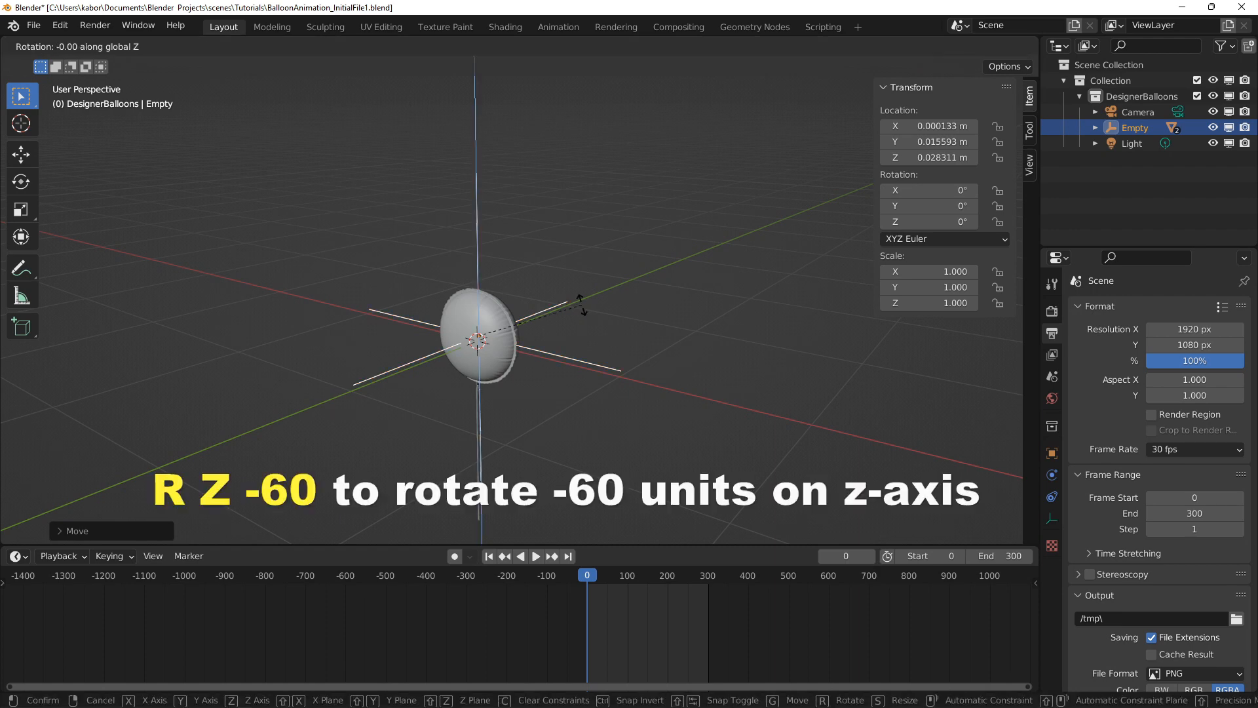
{"action": "type", "text": "-60"}
{"action": "key", "text": "Return"}
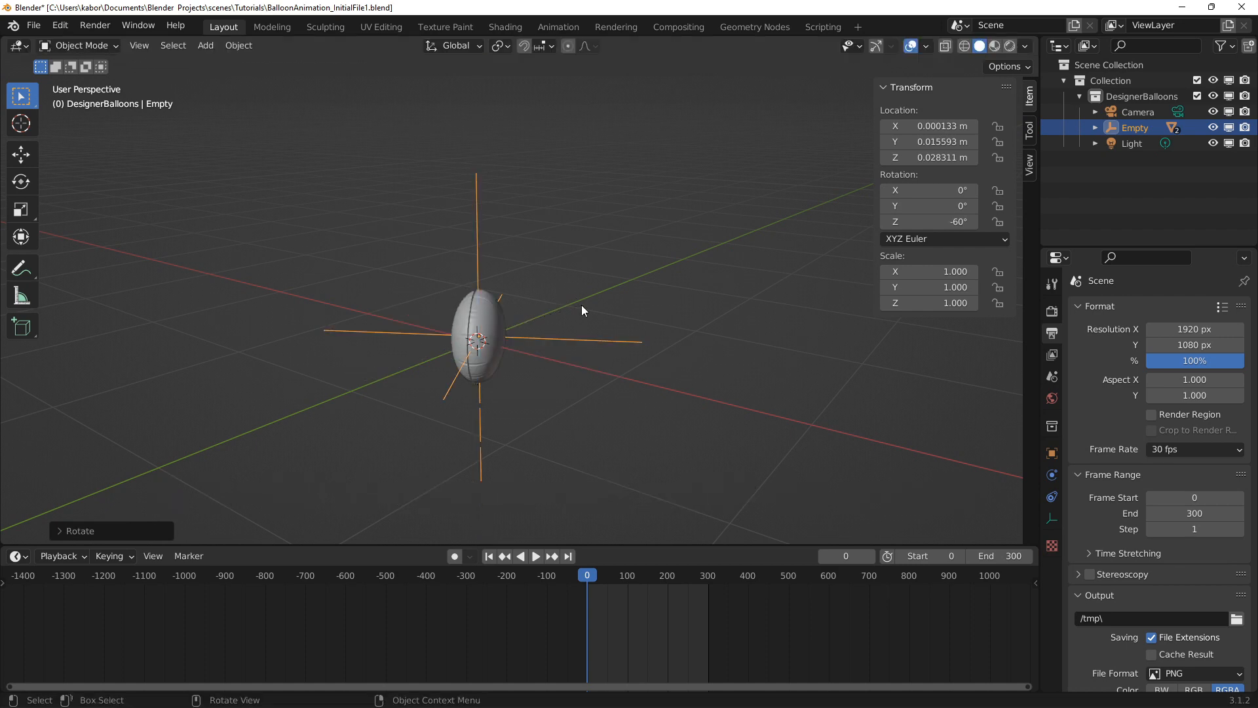
{"action": "key", "text": "i"}
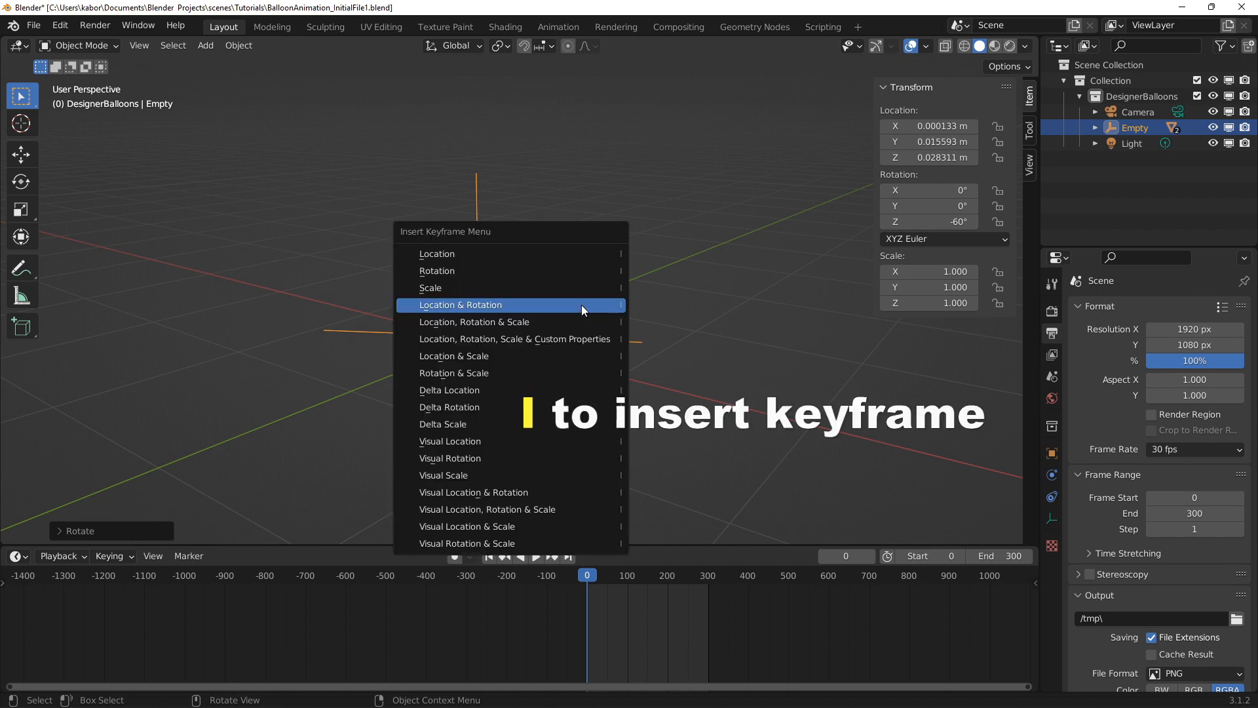
{"action": "left_click", "coordinate": [580, 305]}
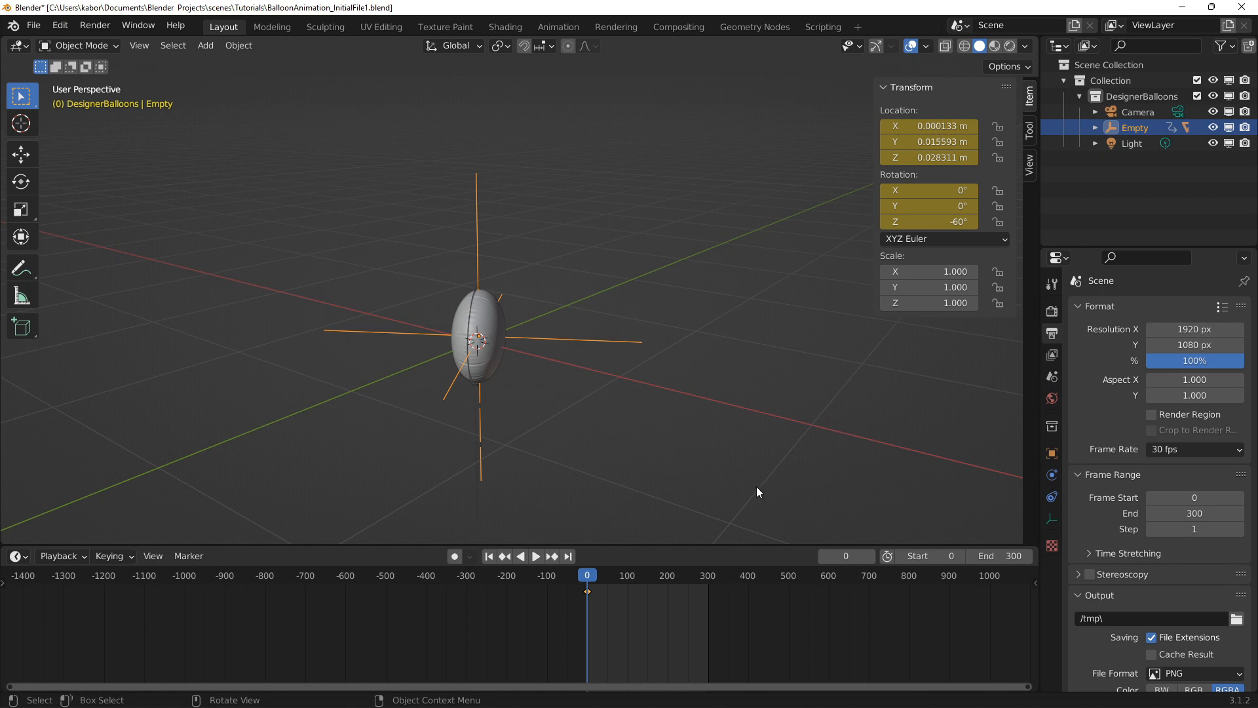
Go to frame 80 and move the empty 1.2 m along the global Z axis
{"action": "left_click", "coordinate": [854, 556]}
{"action": "type", "text": "80"}
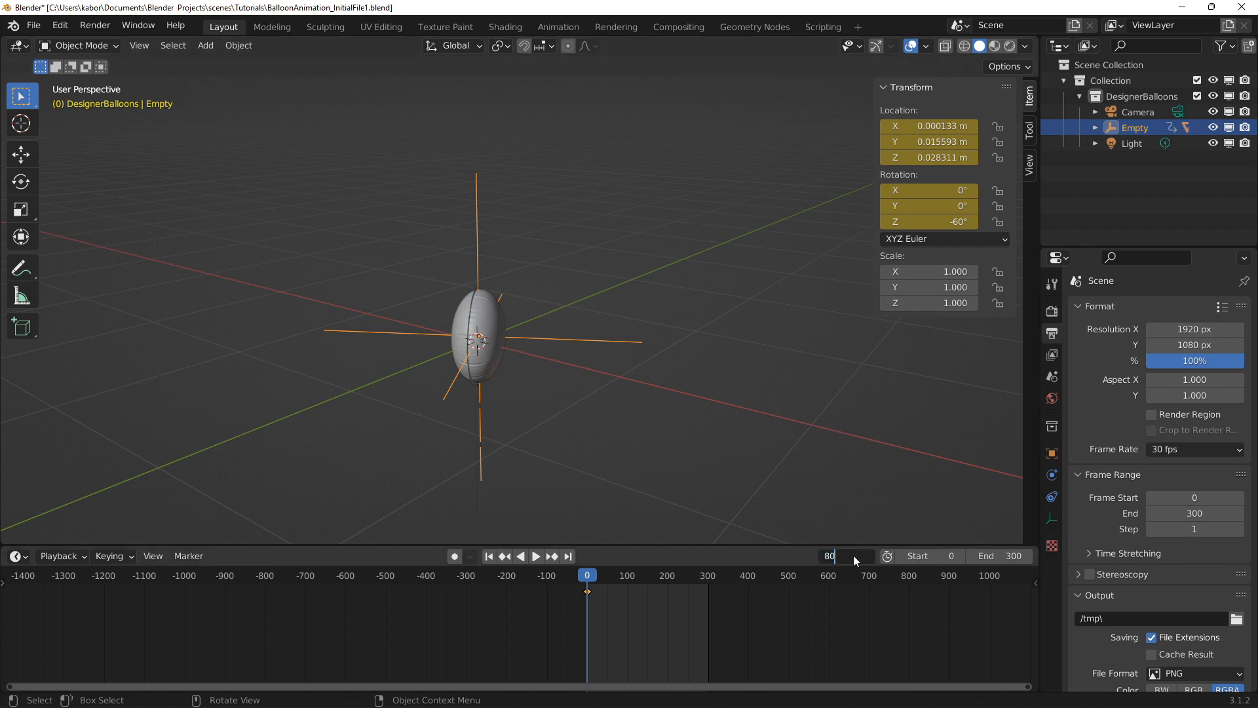
{"action": "key", "text": "Return"}
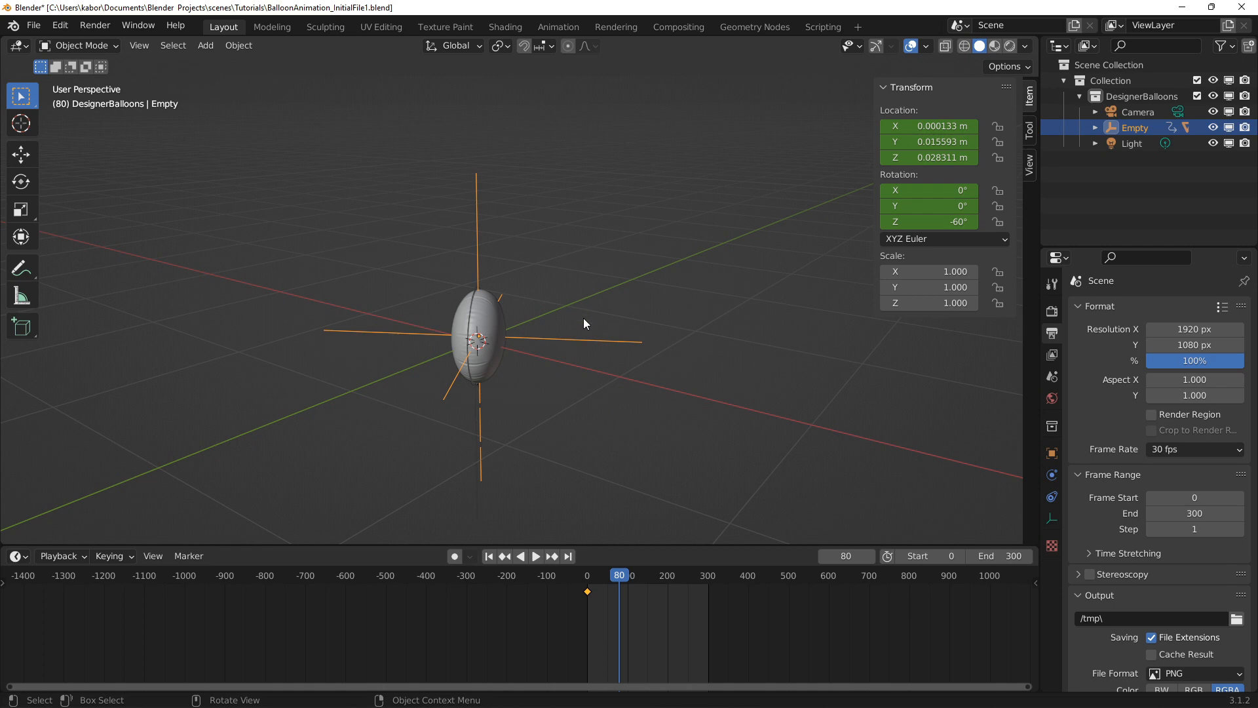
{"action": "key", "text": "g"}
{"action": "key", "text": "z"}
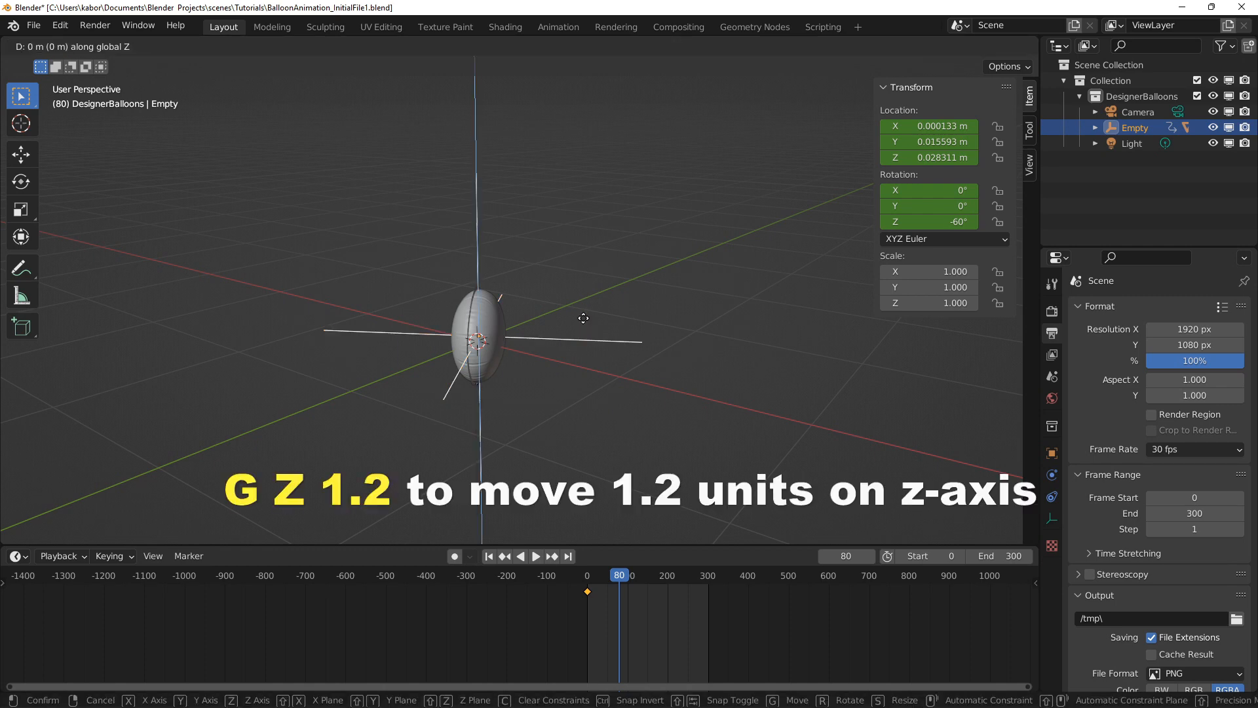
{"action": "type", "text": "1.2"}
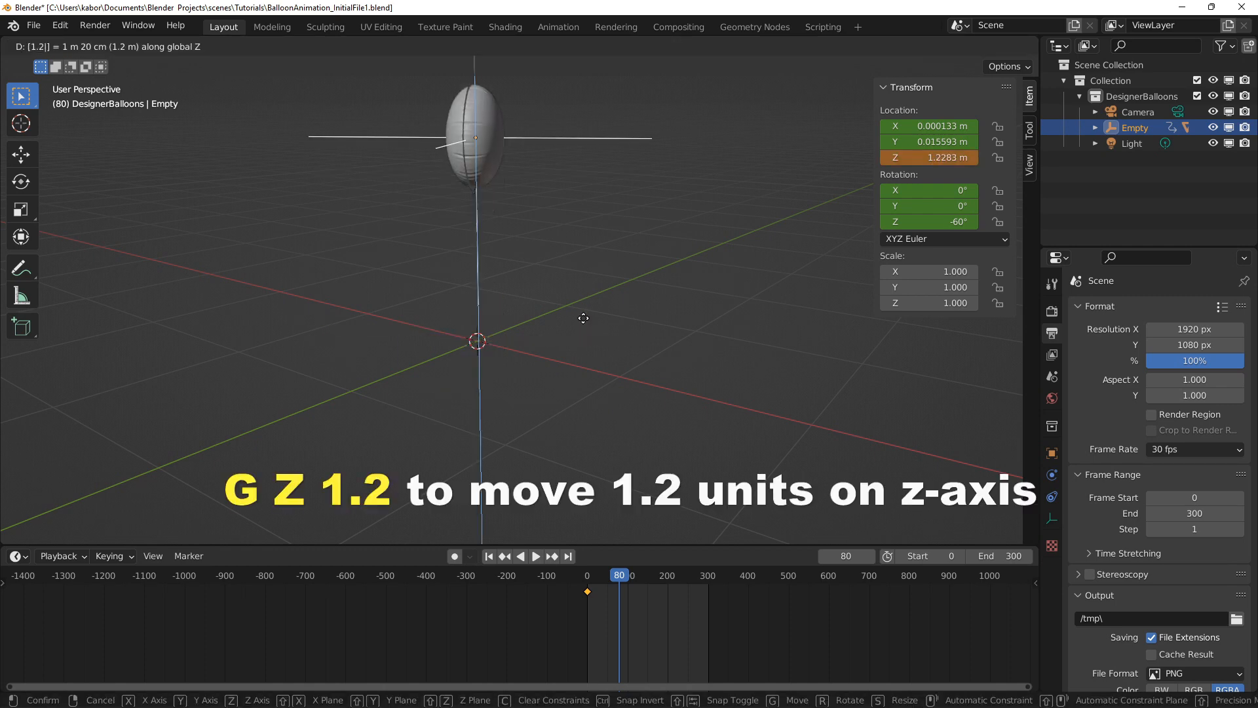
{"action": "key", "text": "Return"}
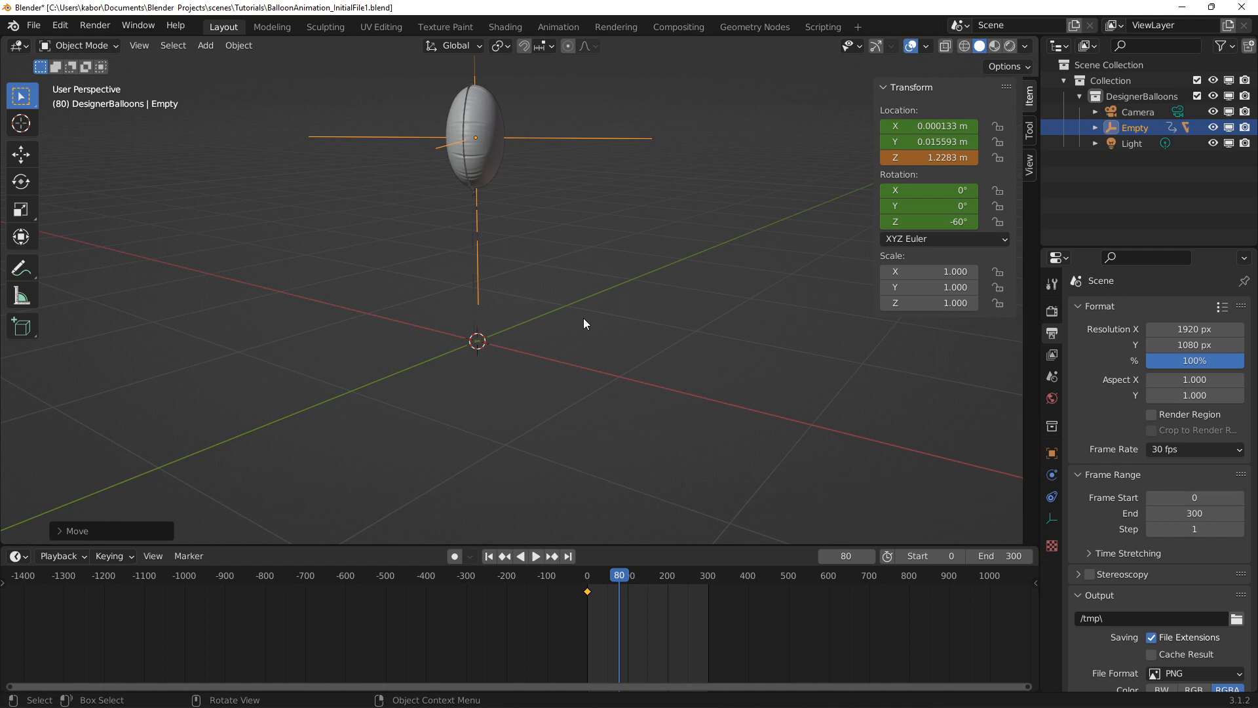
Set the empty's Z rotation to 0° and insert a Location & Rotation keyframe at frame 80
{"action": "left_click", "coordinate": [923, 217]}
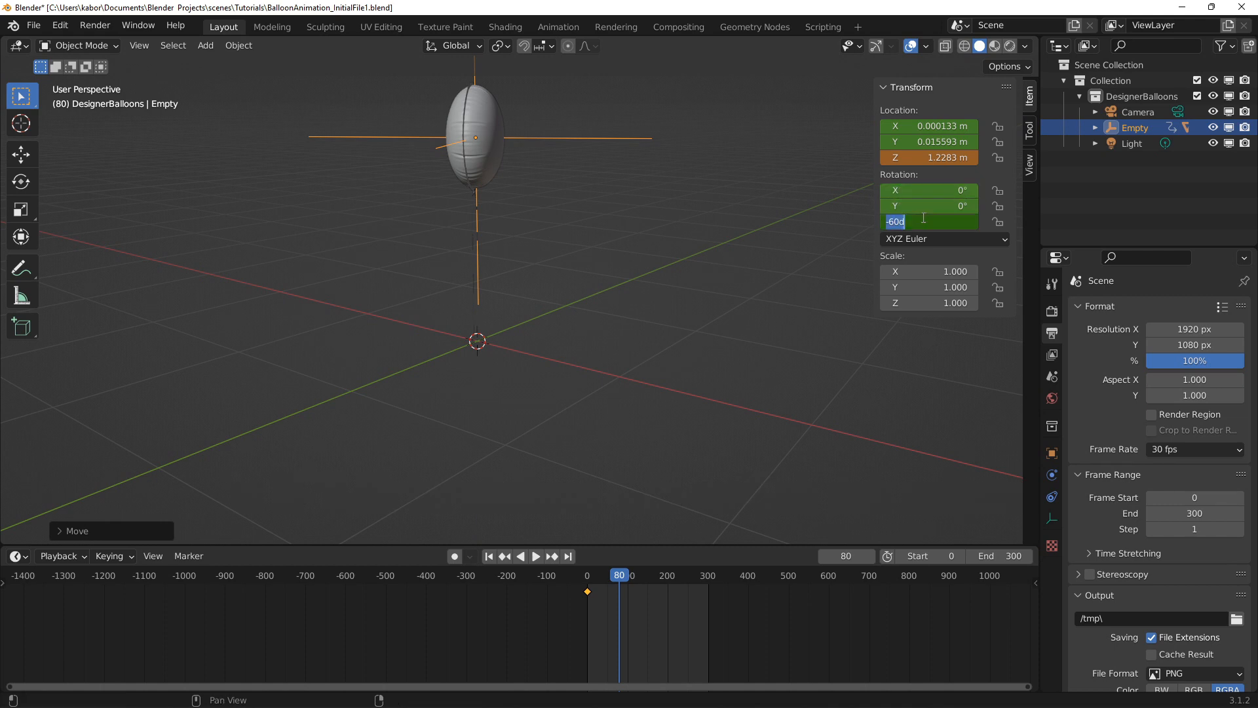
{"action": "type", "text": "0"}
{"action": "key", "text": "Return"}
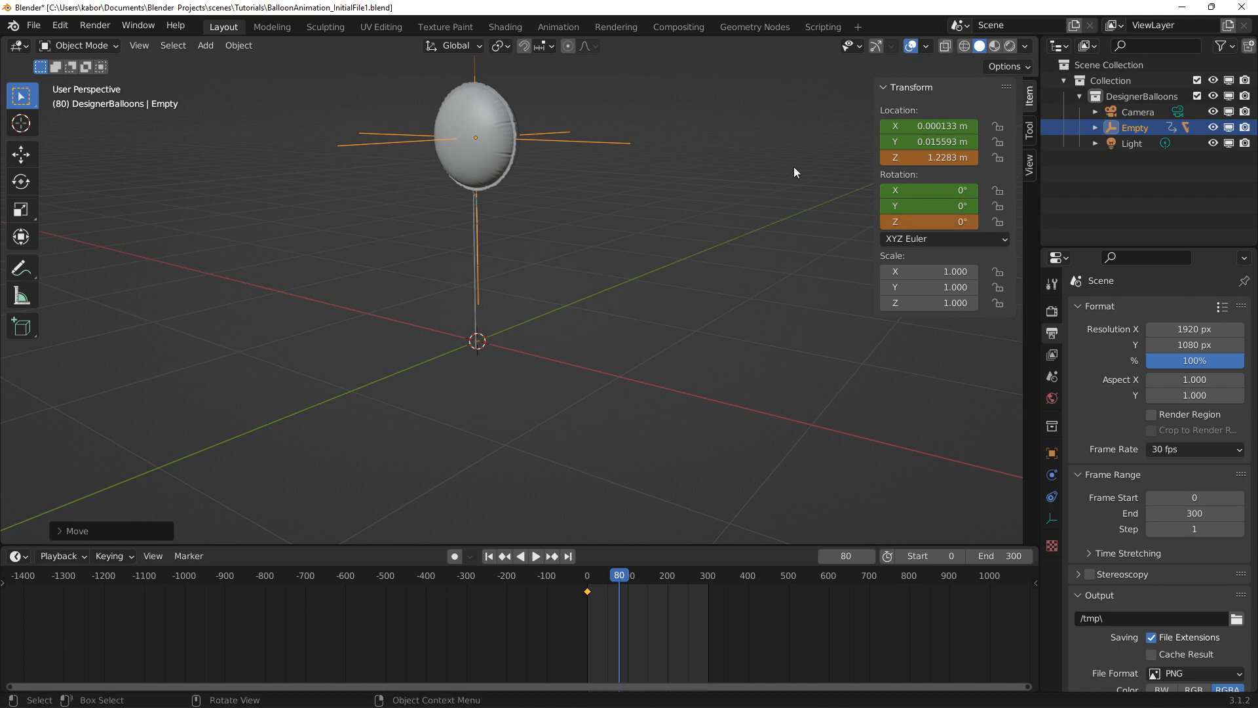
{"action": "key", "text": "i"}
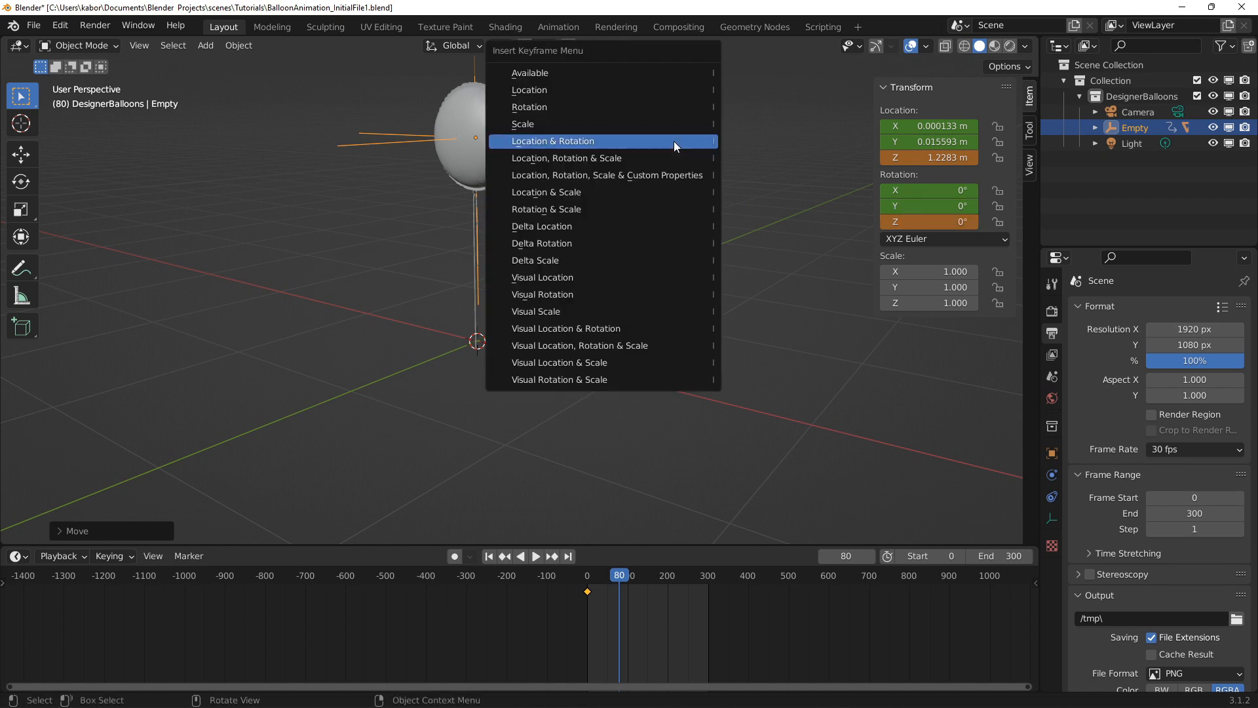
{"action": "left_click", "coordinate": [673, 144]}
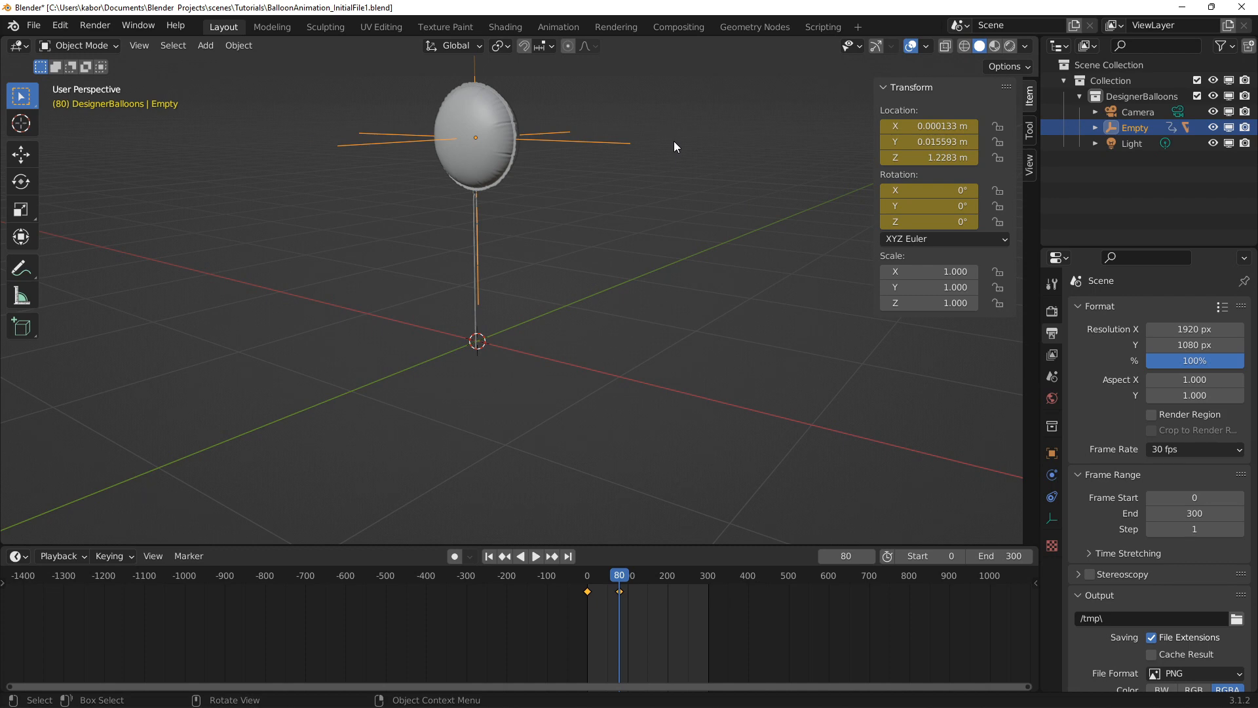
{"action": "middle_click_drag", "start_coordinate": [673, 140], "coordinate": [682, 261]}
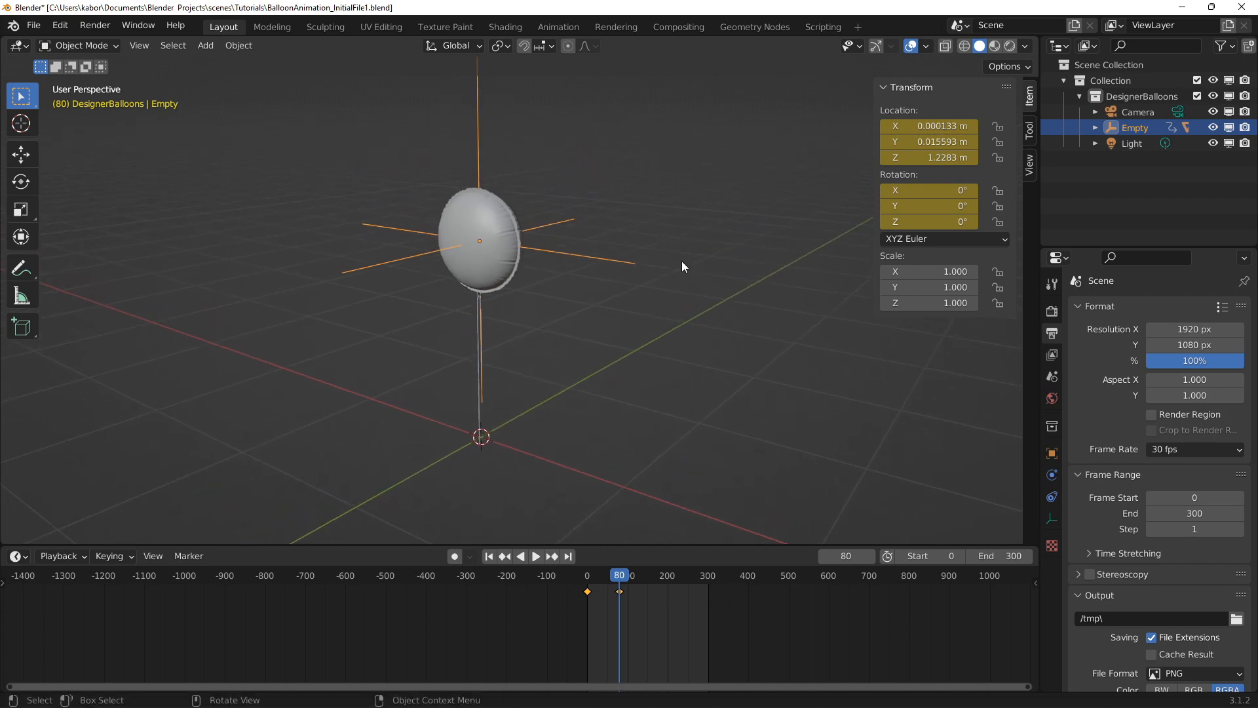
Play the animation from the first frame to review the balloon's motion, and stop playback around frame 200
{"action": "left_click", "coordinate": [490, 561]}
{"action": "left_click", "coordinate": [532, 557]}
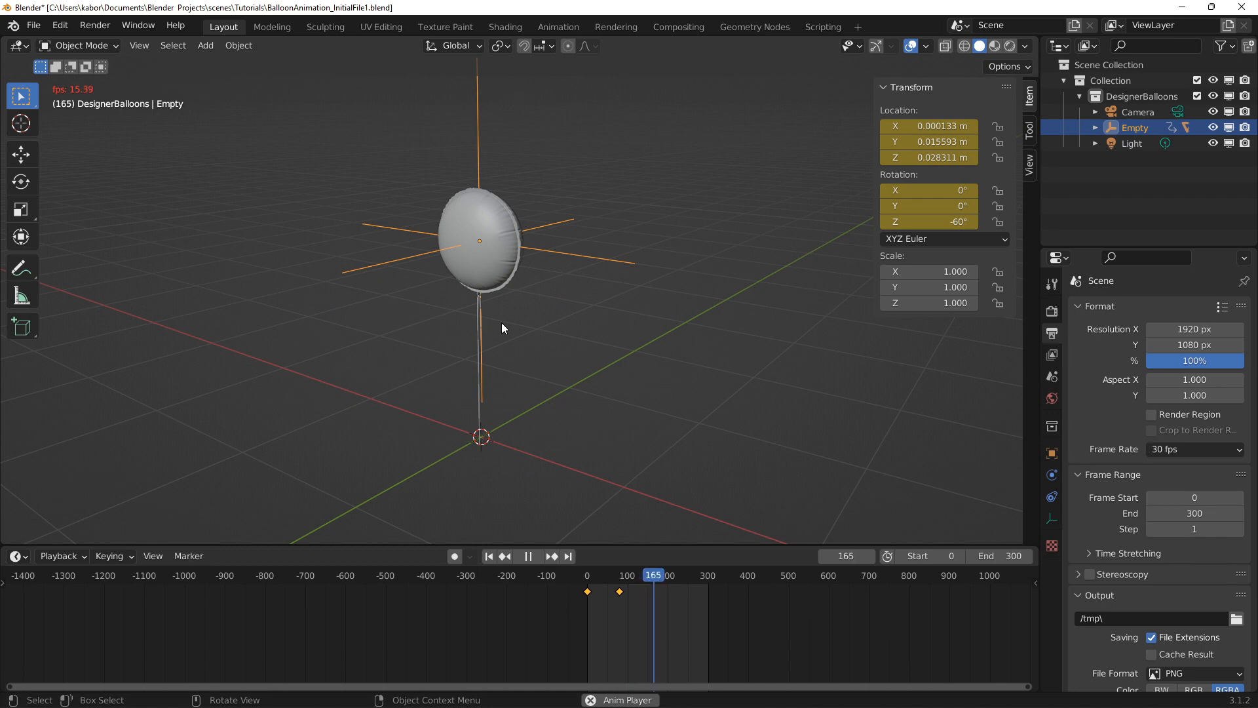
{"action": "left_click", "coordinate": [533, 560]}
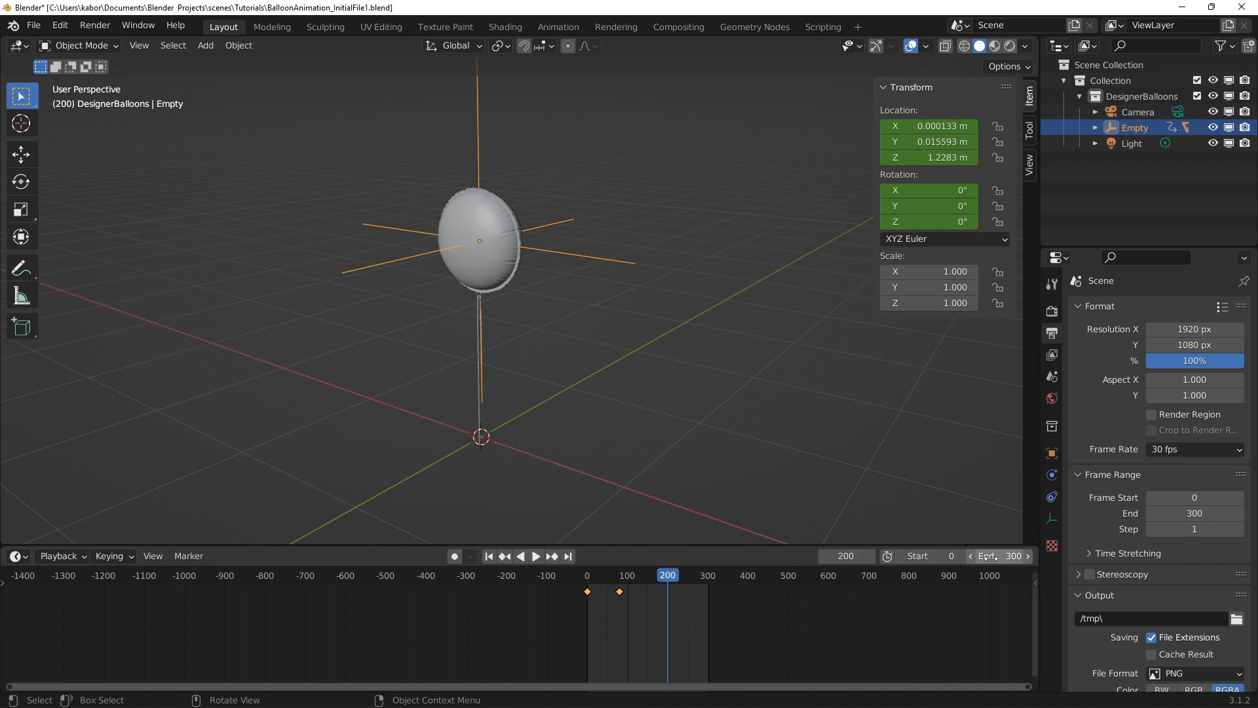
Split the timeline area horizontally, turn the lower part into a Graph Editor and enlarge it
{"action": "left_click_drag", "start_coordinate": [1037, 546], "coordinate": [190, 601]}
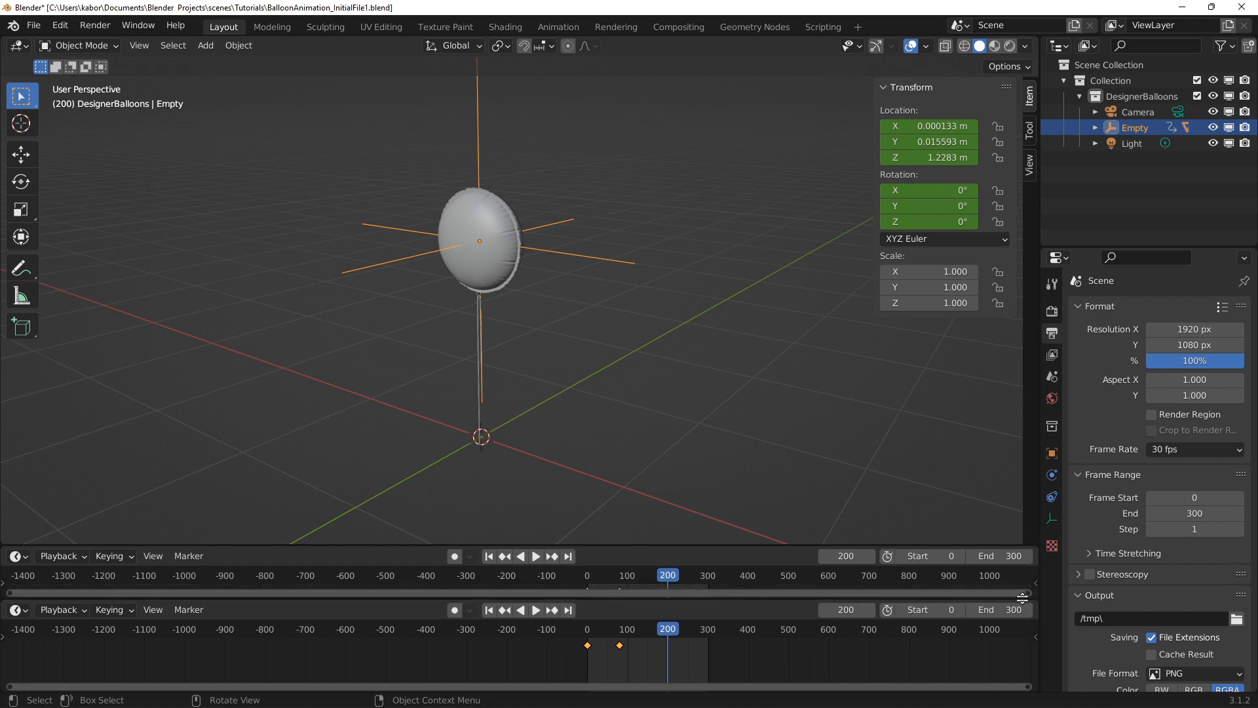
{"action": "left_click", "coordinate": [18, 610]}
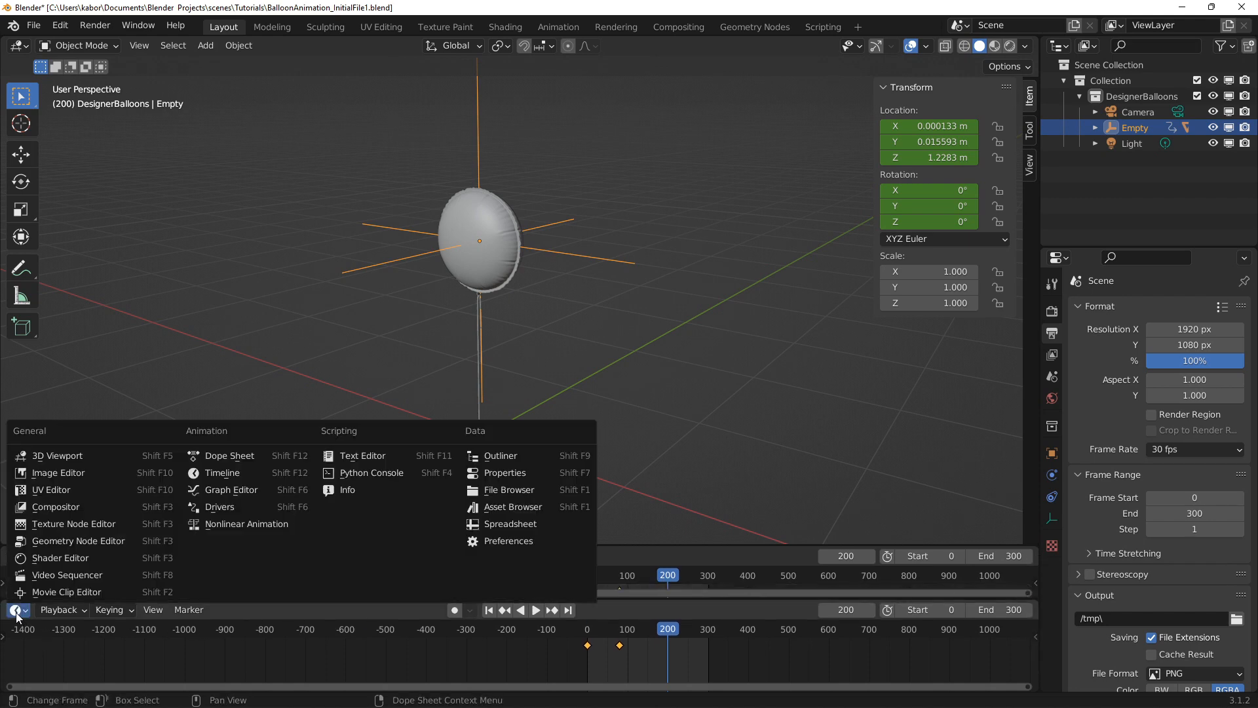
{"action": "left_click", "coordinate": [230, 489]}
{"action": "left_click_drag", "start_coordinate": [327, 546], "coordinate": [331, 378]}
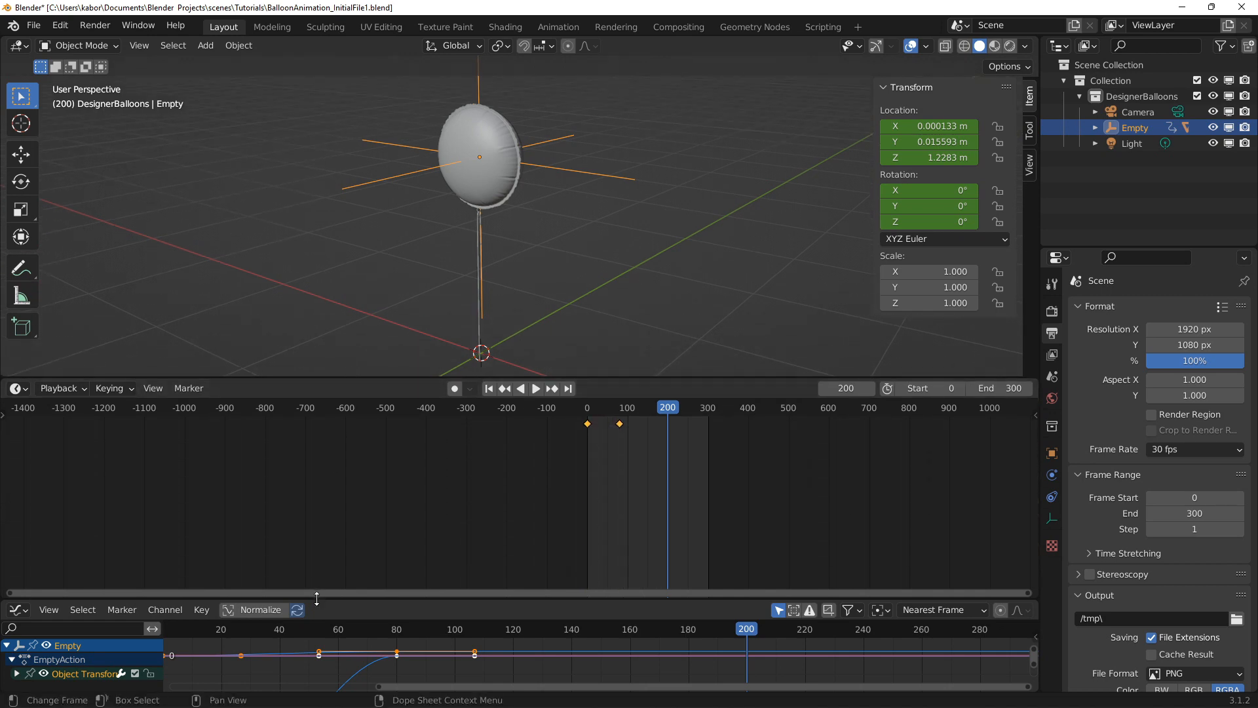
{"action": "left_click_drag", "start_coordinate": [317, 596], "coordinate": [276, 458]}
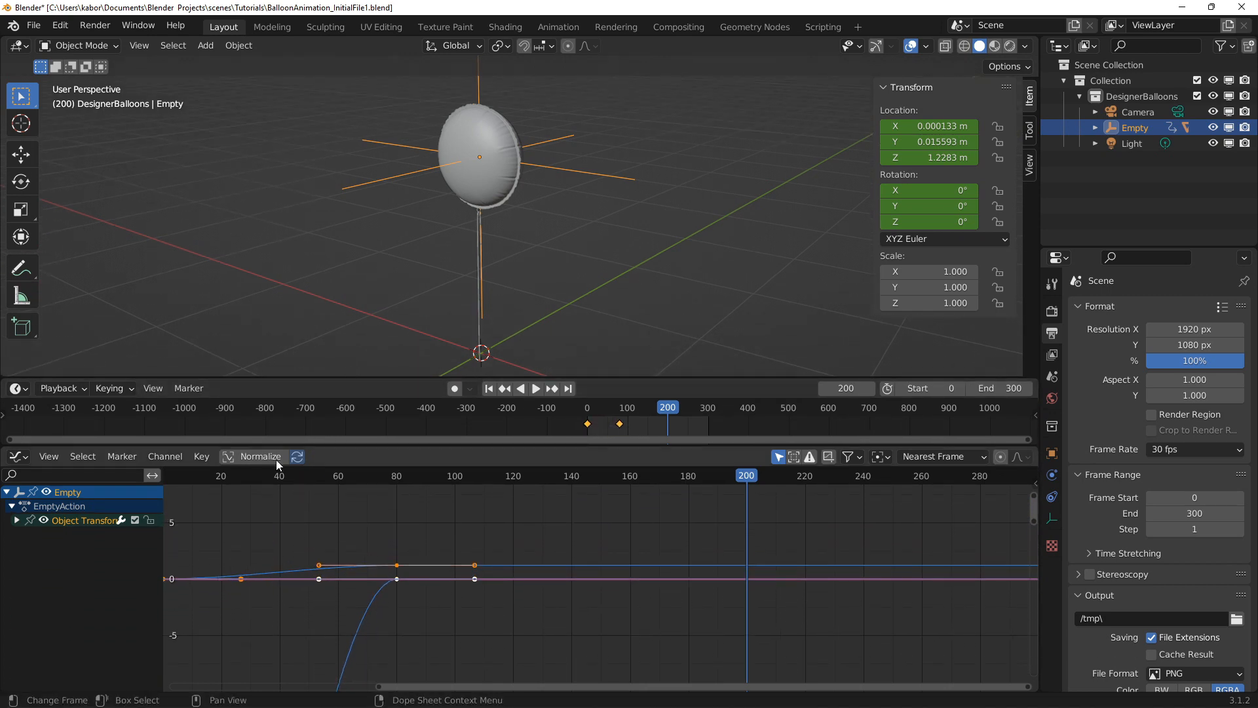
Expand the empty's Object Transforms channels and delete the X Location and Y Location curves
{"action": "left_click", "coordinate": [18, 522]}
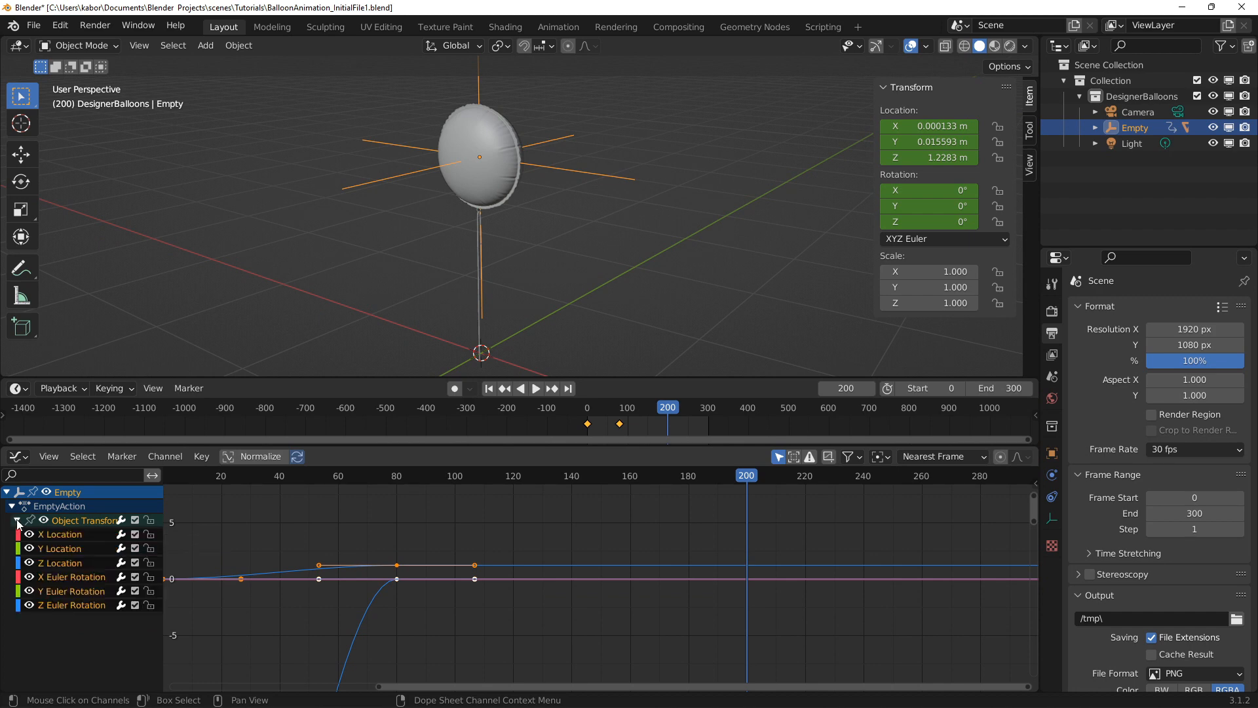
{"action": "left_click", "coordinate": [56, 533]}
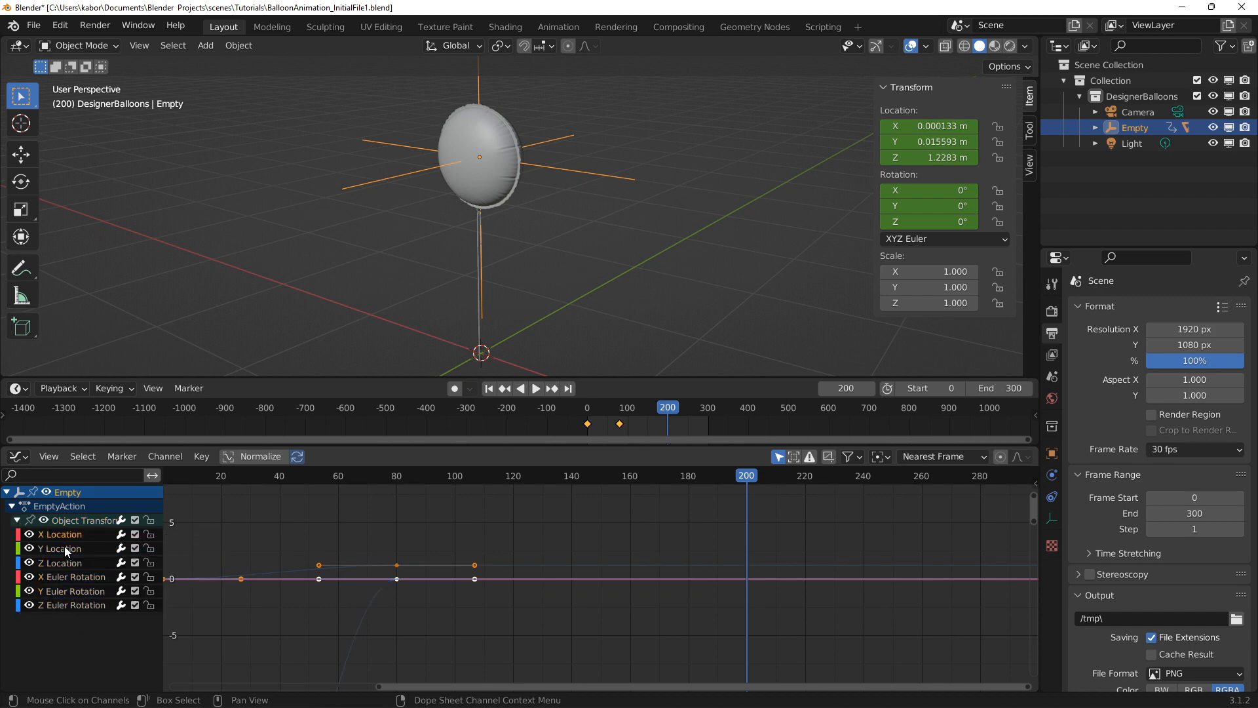
{"action": "left_click", "coordinate": [65, 549], "text": "ctrl"}
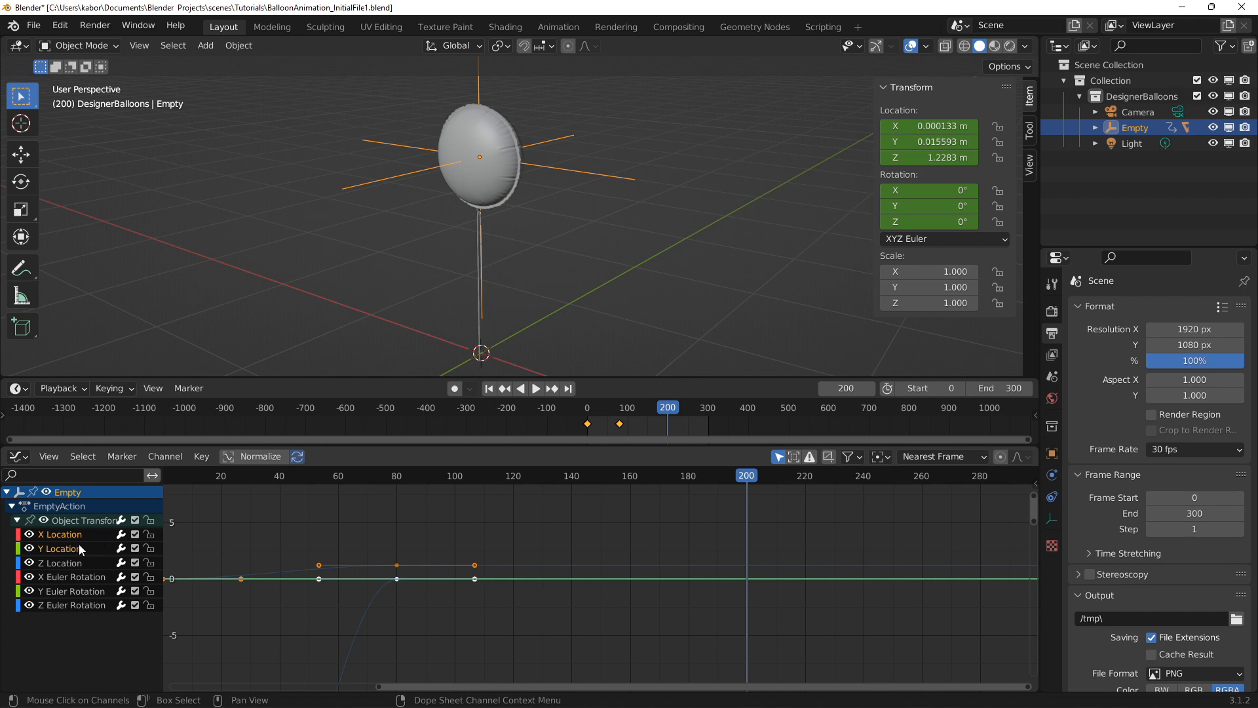
{"action": "key", "text": "x"}
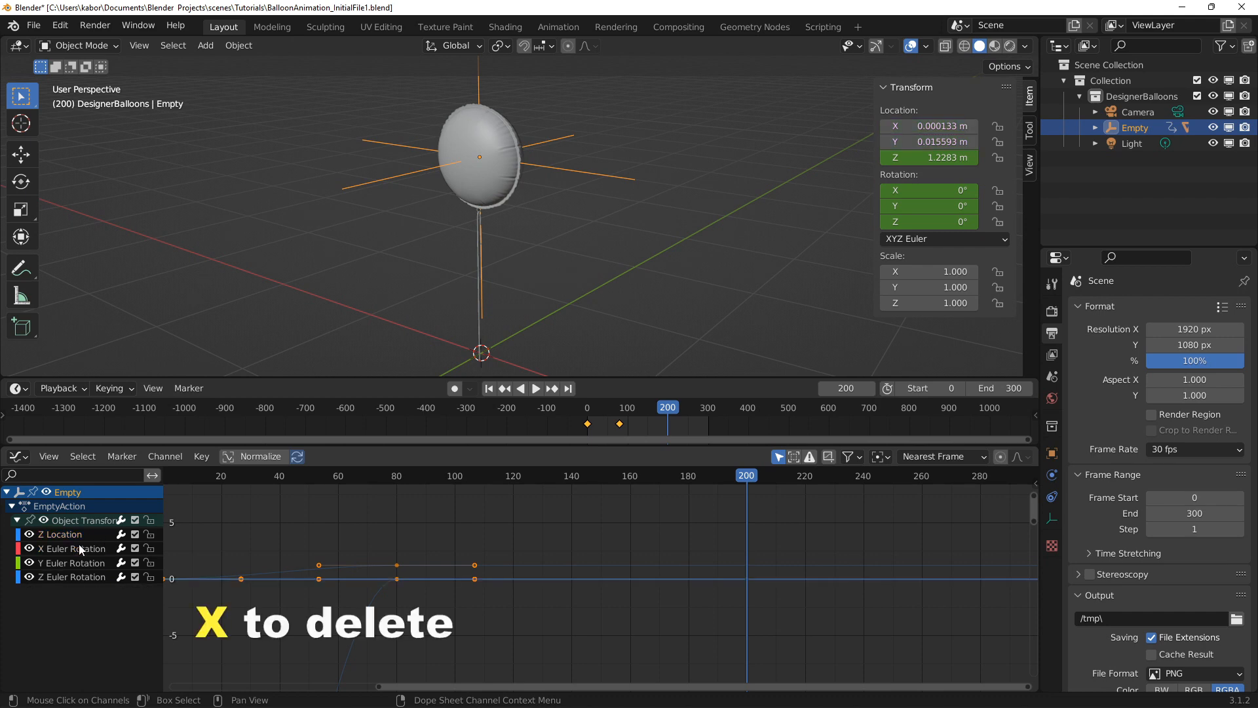
Add a Noise modifier to the empty's Z Location curve
{"action": "left_click", "coordinate": [69, 539]}
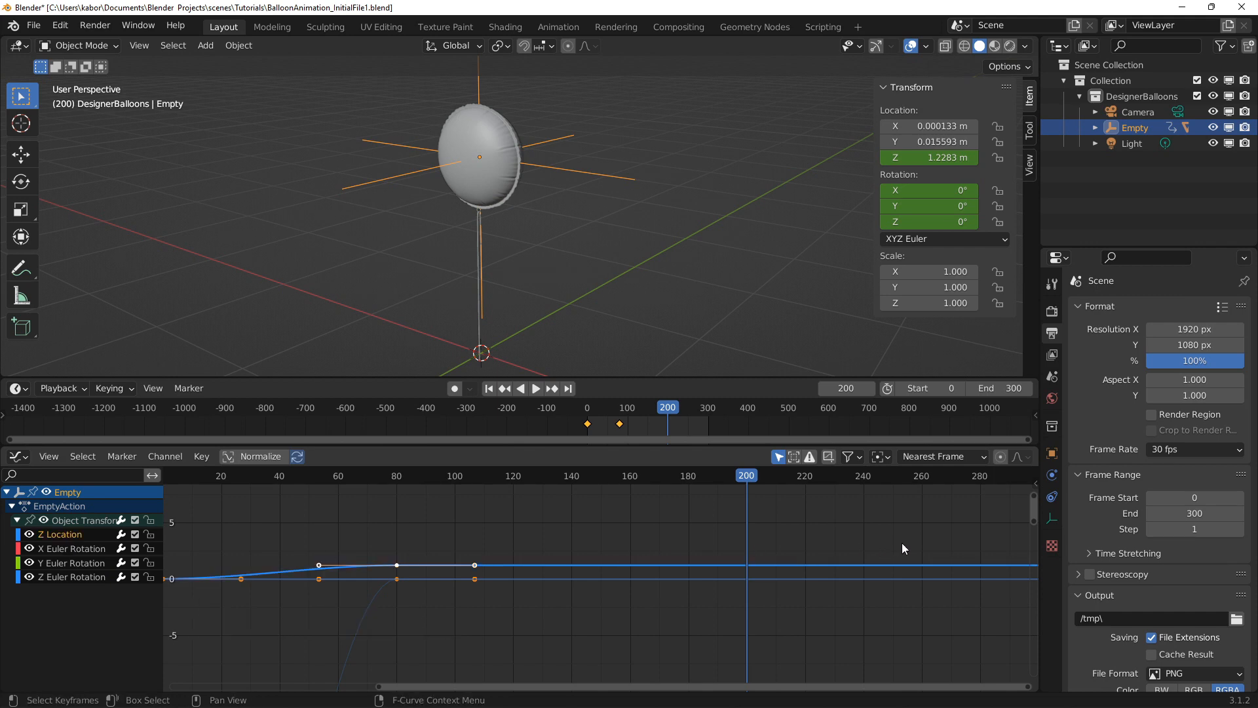
{"action": "key", "text": "n"}
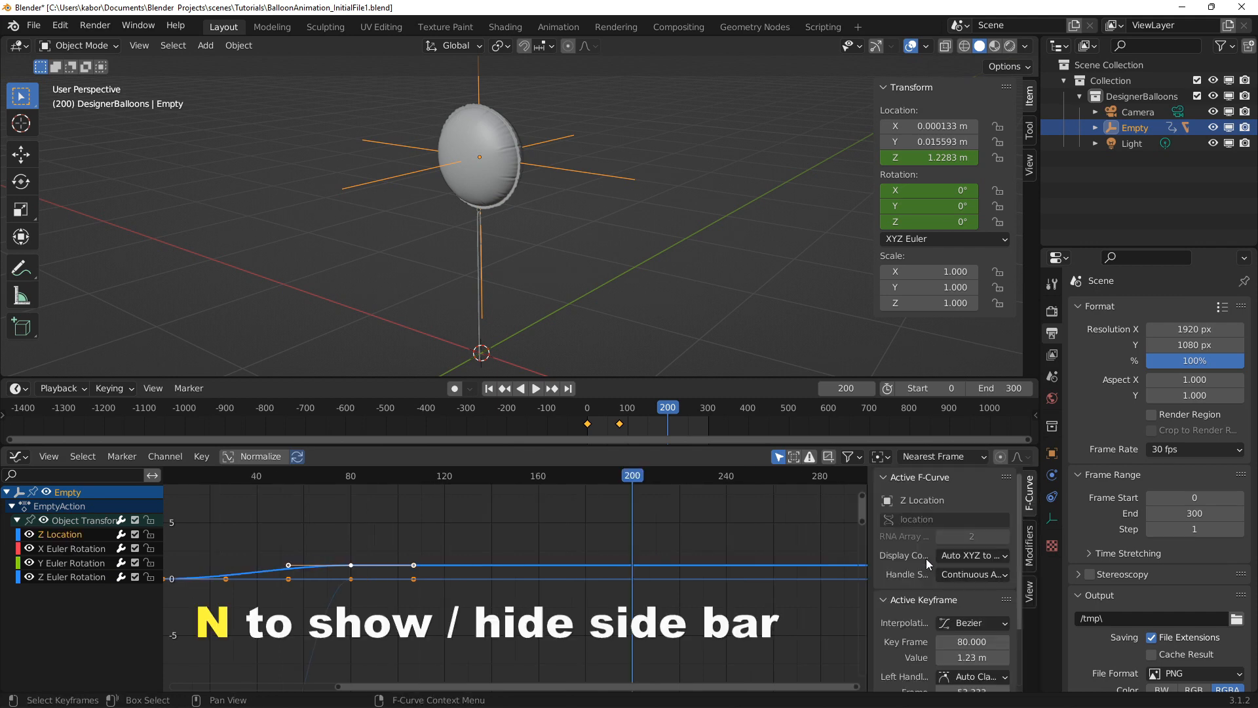
{"action": "left_click", "coordinate": [1027, 557]}
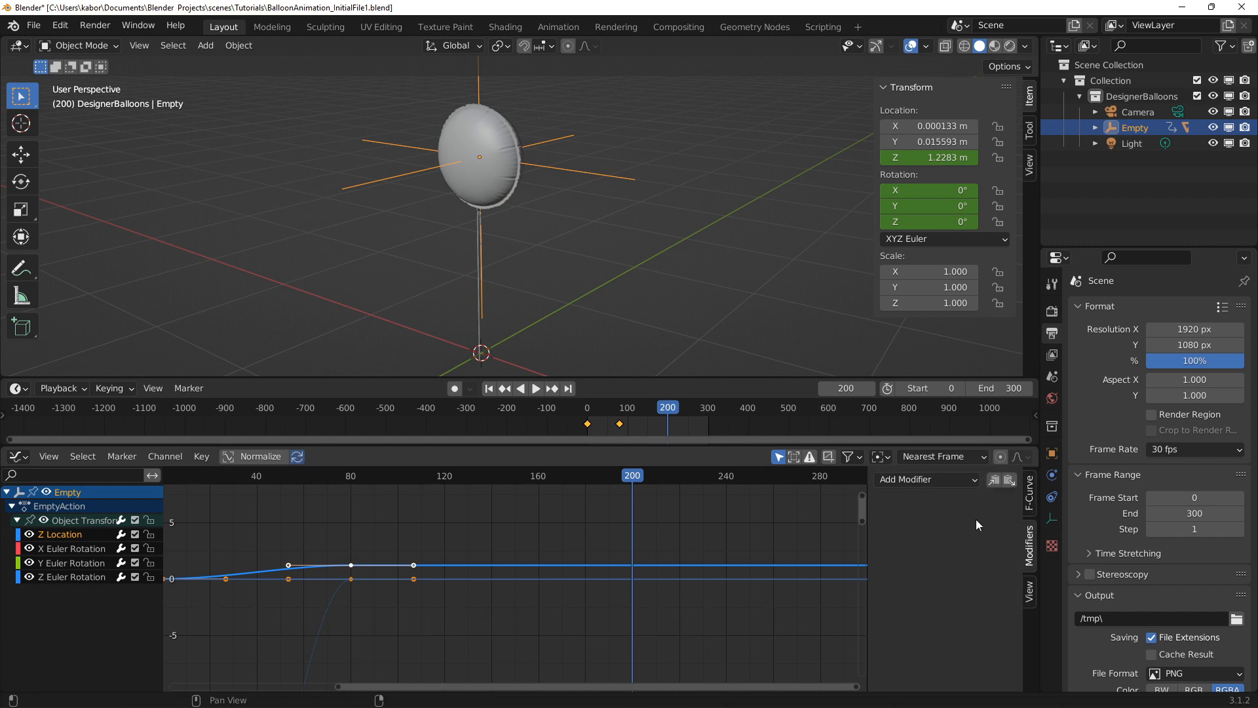
{"action": "left_click", "coordinate": [927, 481]}
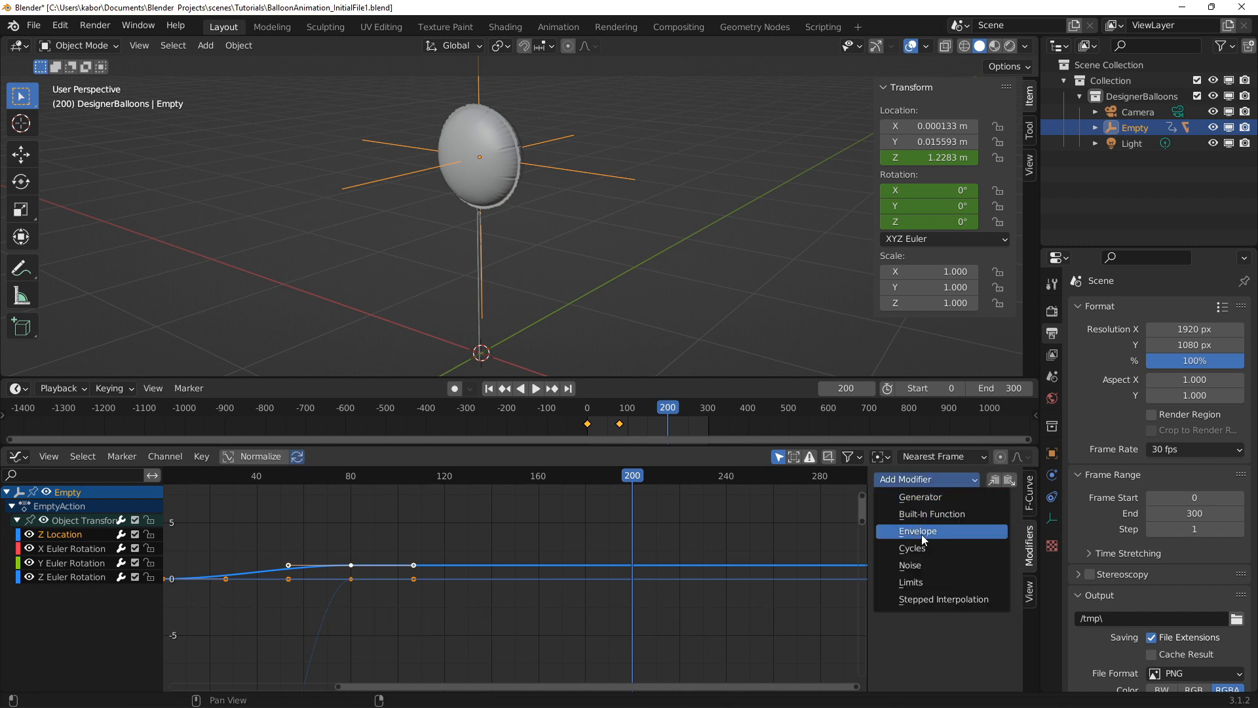
{"action": "left_click", "coordinate": [940, 564]}
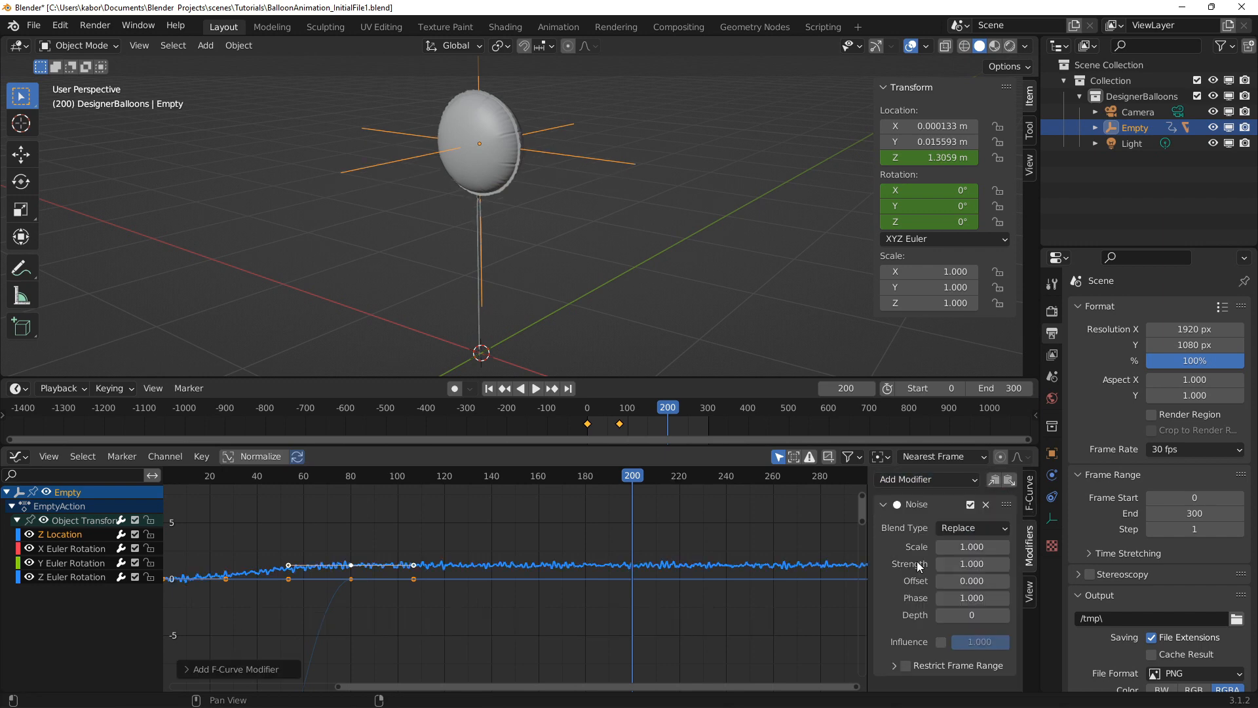
Set the Z Location noise scale to 100 and its strength to 0.25
{"action": "left_click", "coordinate": [974, 548]}
{"action": "type", "text": "100"}
{"action": "key", "text": "Return"}
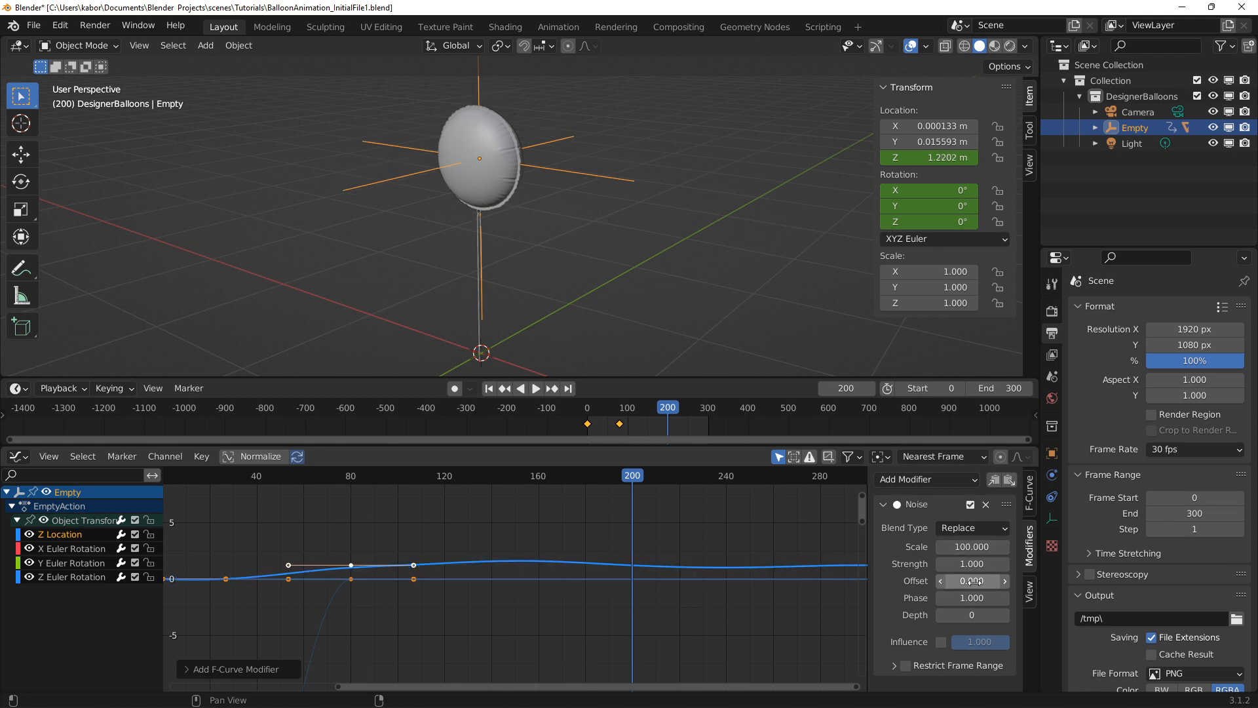
{"action": "left_click", "coordinate": [973, 565]}
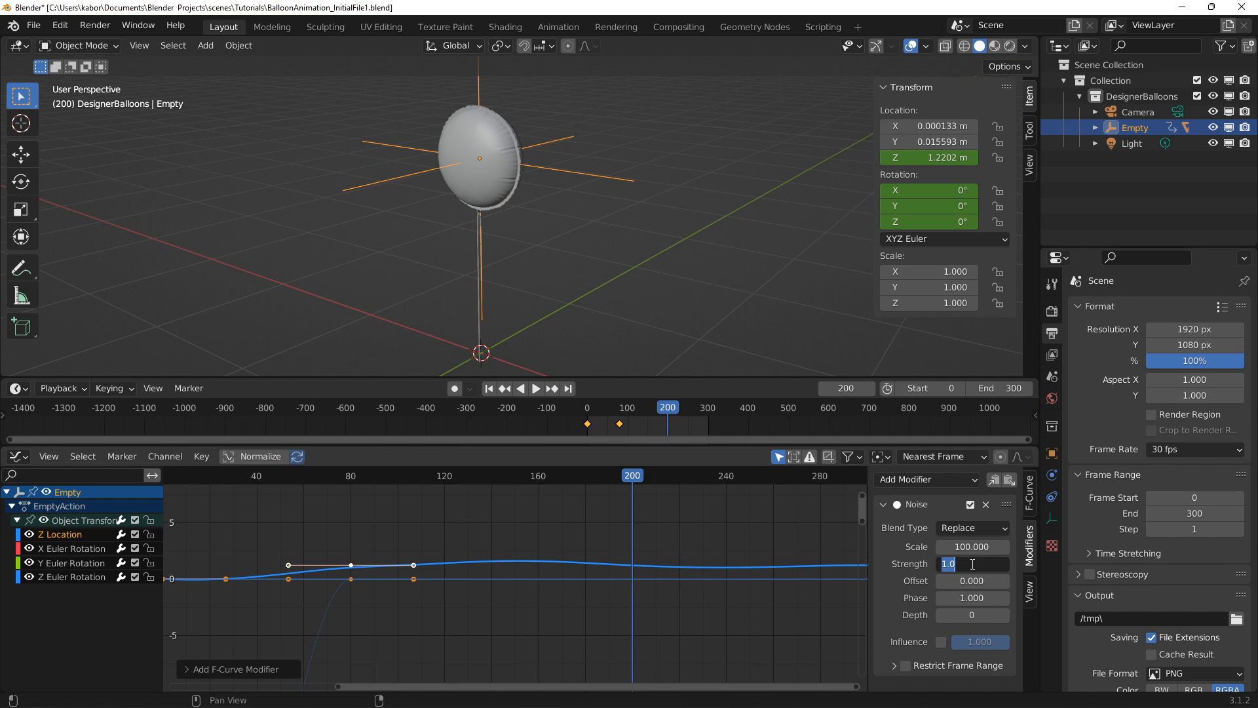
{"action": "type", "text": "0.05"}
{"action": "key", "text": "Return"}
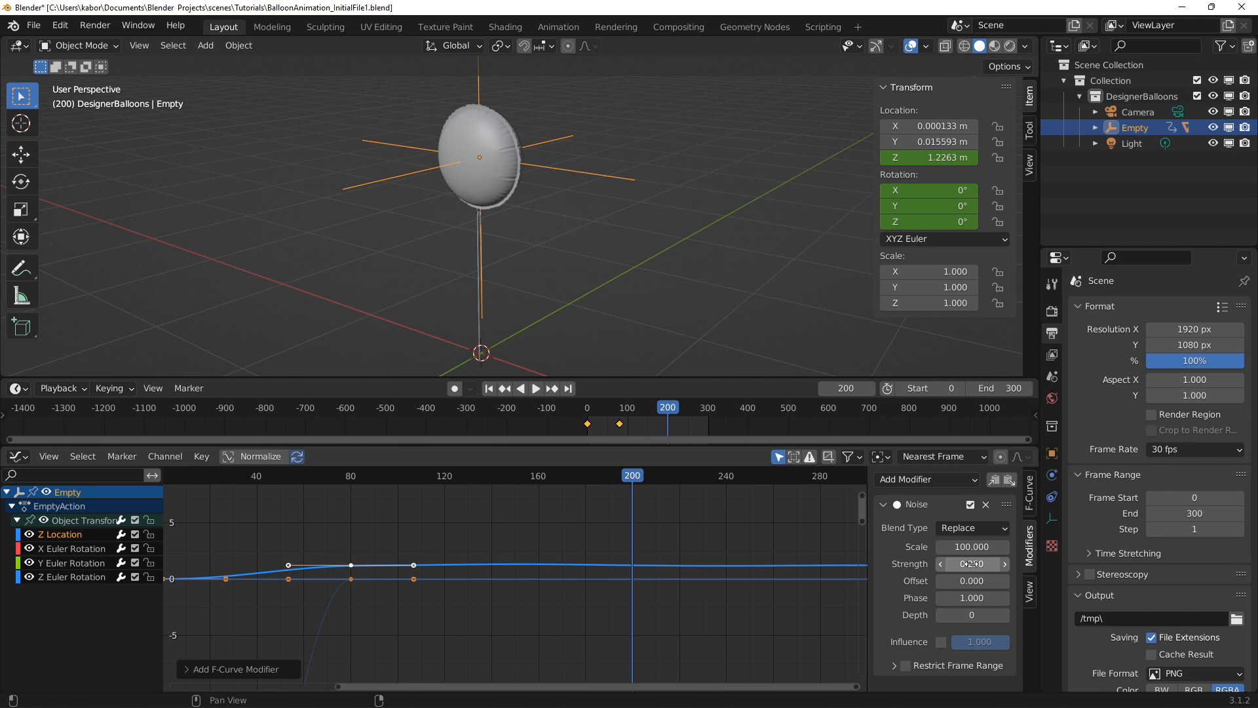
Restrict the Z Location noise to frames 55 to 300 with a blend in of 40
{"action": "left_click", "coordinate": [905, 666]}
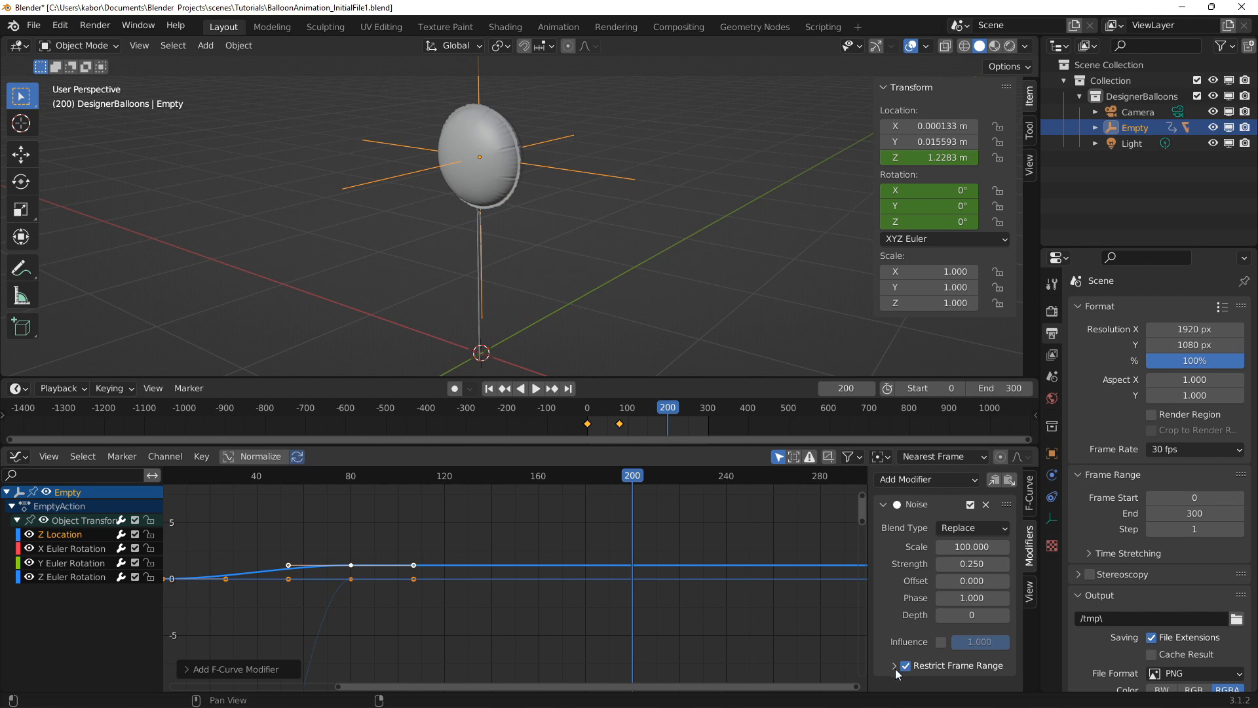
{"action": "left_click", "coordinate": [895, 669]}
{"action": "scroll", "coordinate": [910, 639], "scroll_direction": "down", "scroll_amount": 2}
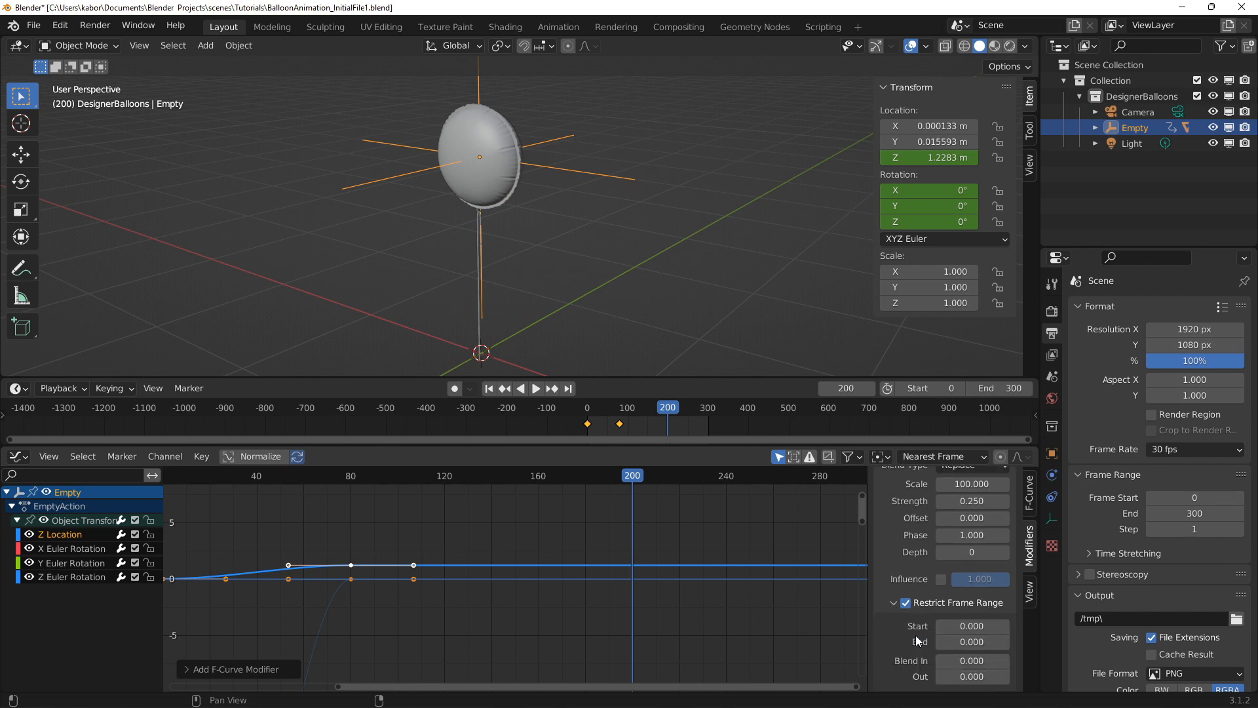
{"action": "left_click", "coordinate": [962, 626]}
{"action": "type", "text": "55"}
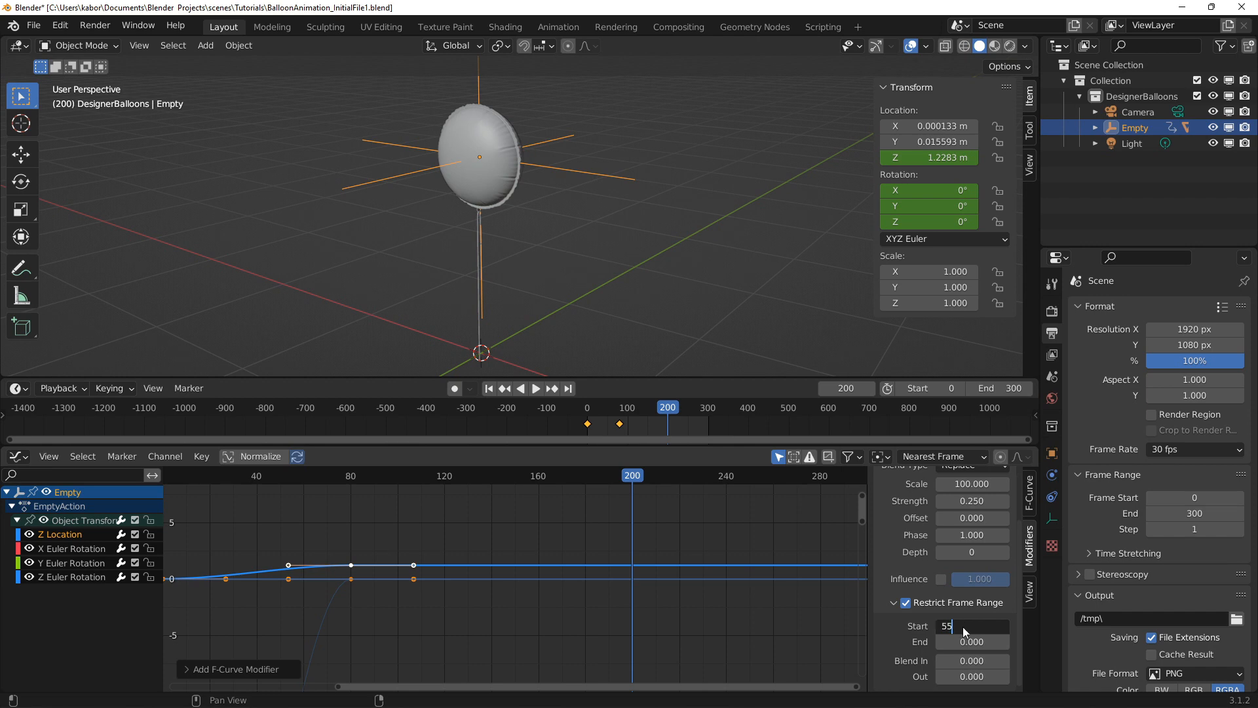
{"action": "key", "text": "Return"}
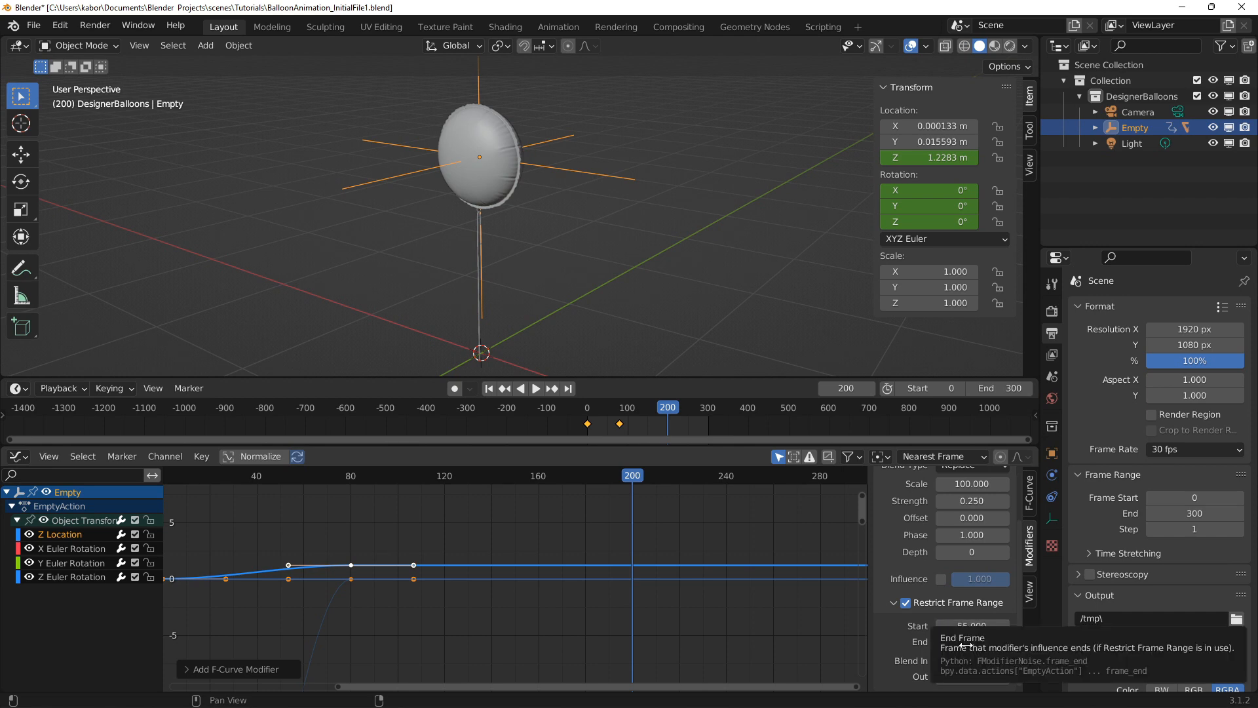
{"action": "left_click", "coordinate": [967, 642]}
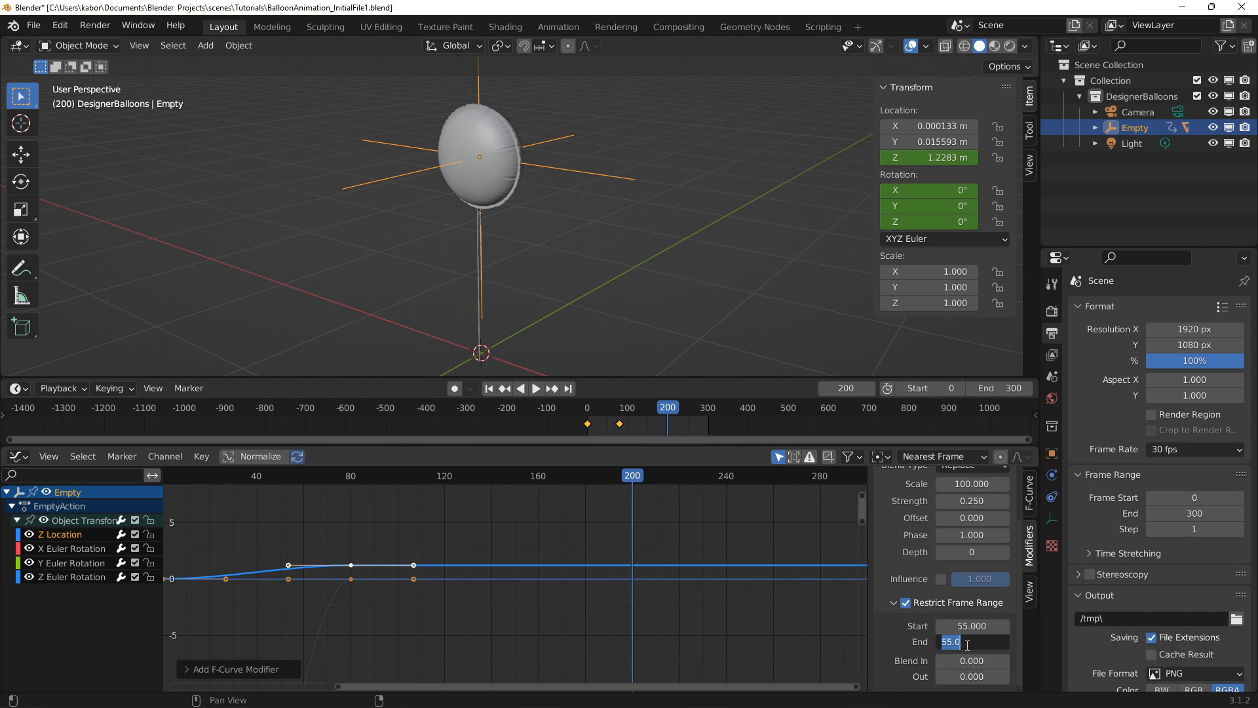
{"action": "type", "text": "300"}
{"action": "key", "text": "Return"}
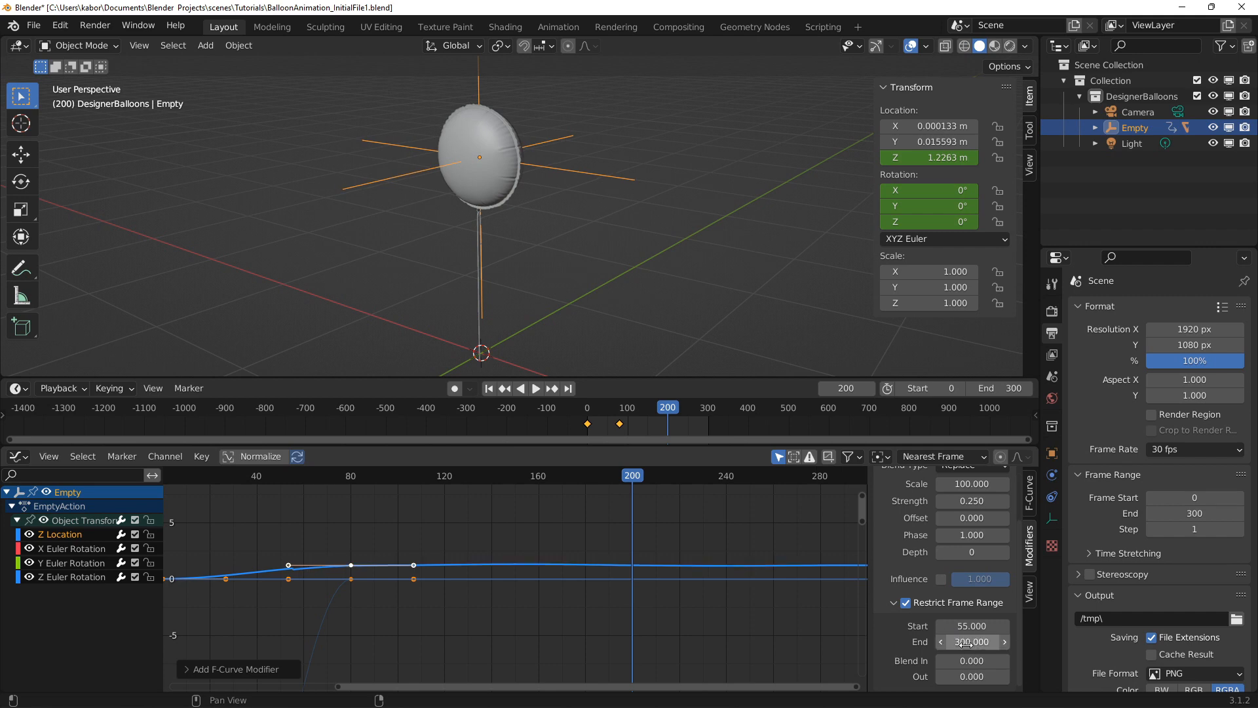
{"action": "left_click", "coordinate": [968, 663]}
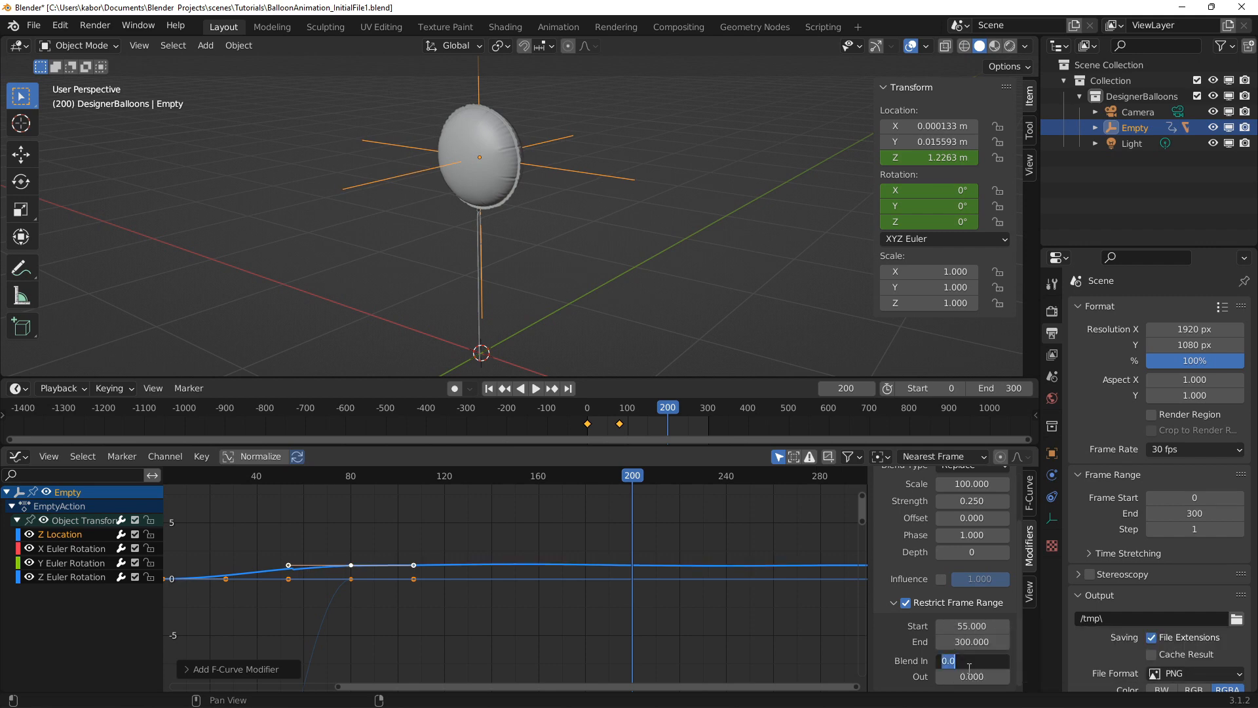
{"action": "type", "text": "40"}
{"action": "key", "text": "Return"}
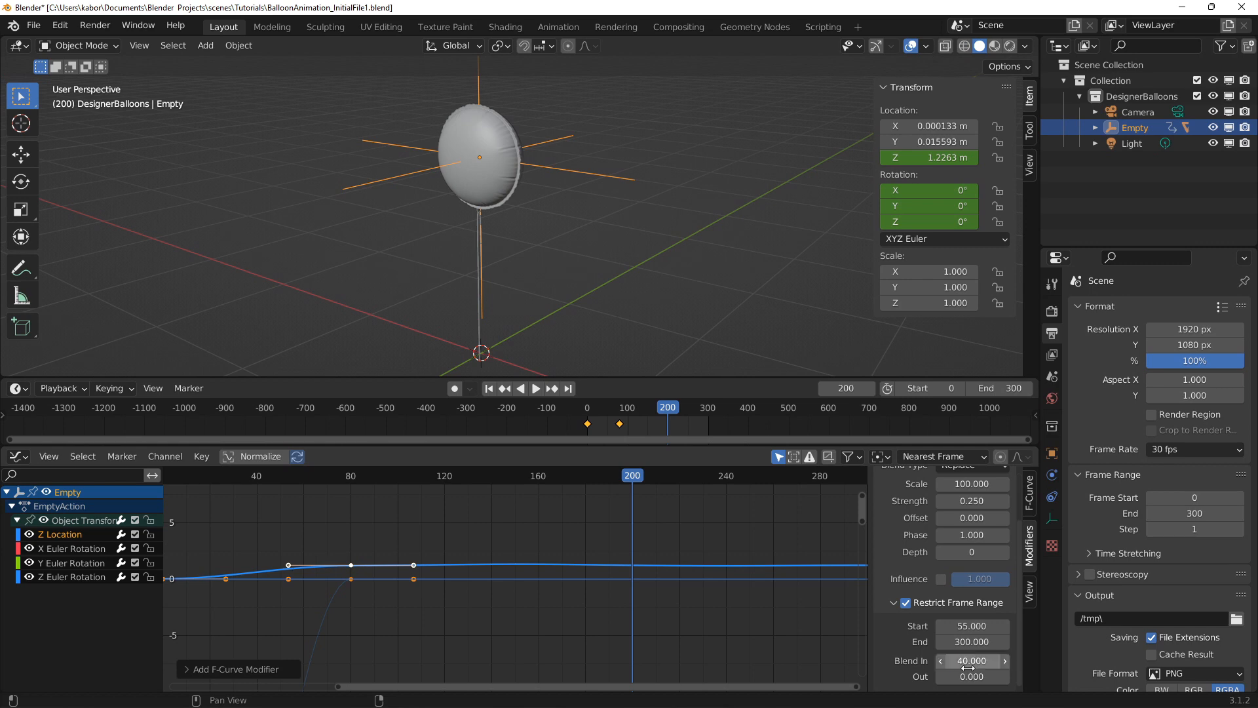
Copy the Z Location curve's Noise modifier and paste it onto the Z Euler Rotation curve
{"action": "scroll", "coordinate": [977, 641], "scroll_direction": "up", "scroll_amount": 3}
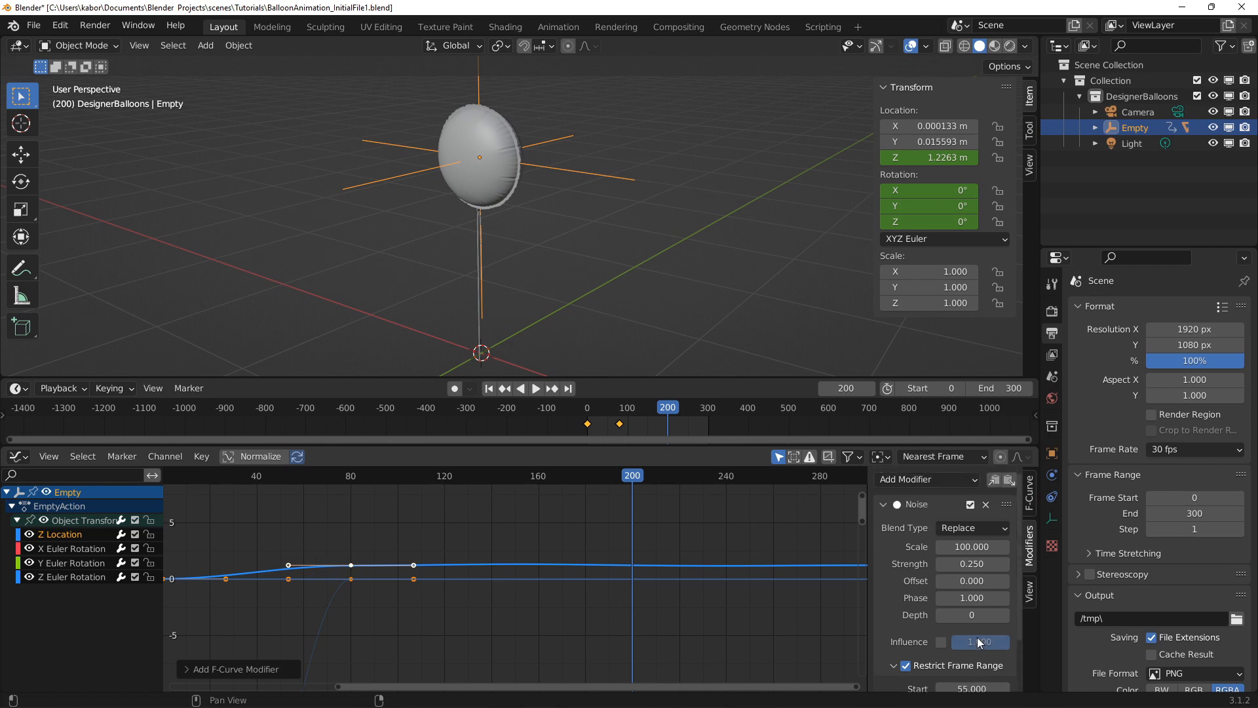
{"action": "left_click", "coordinate": [994, 481]}
{"action": "left_click", "coordinate": [71, 578]}
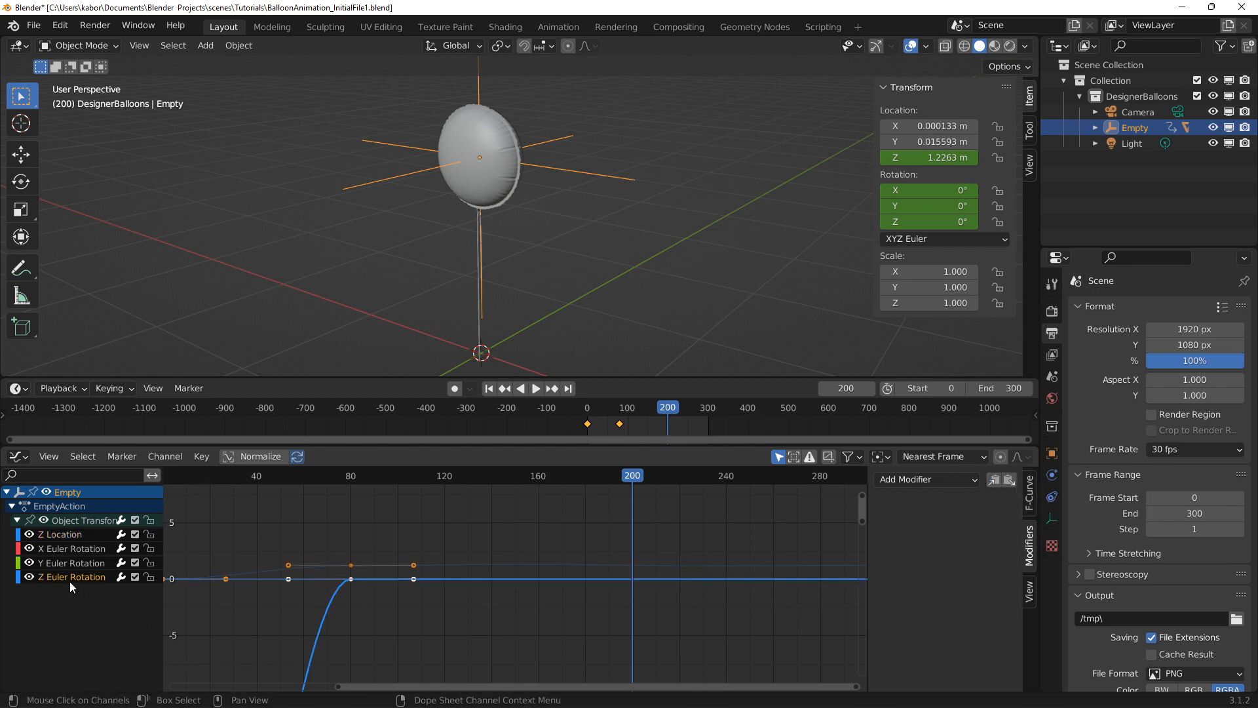
{"action": "left_click", "coordinate": [1012, 484]}
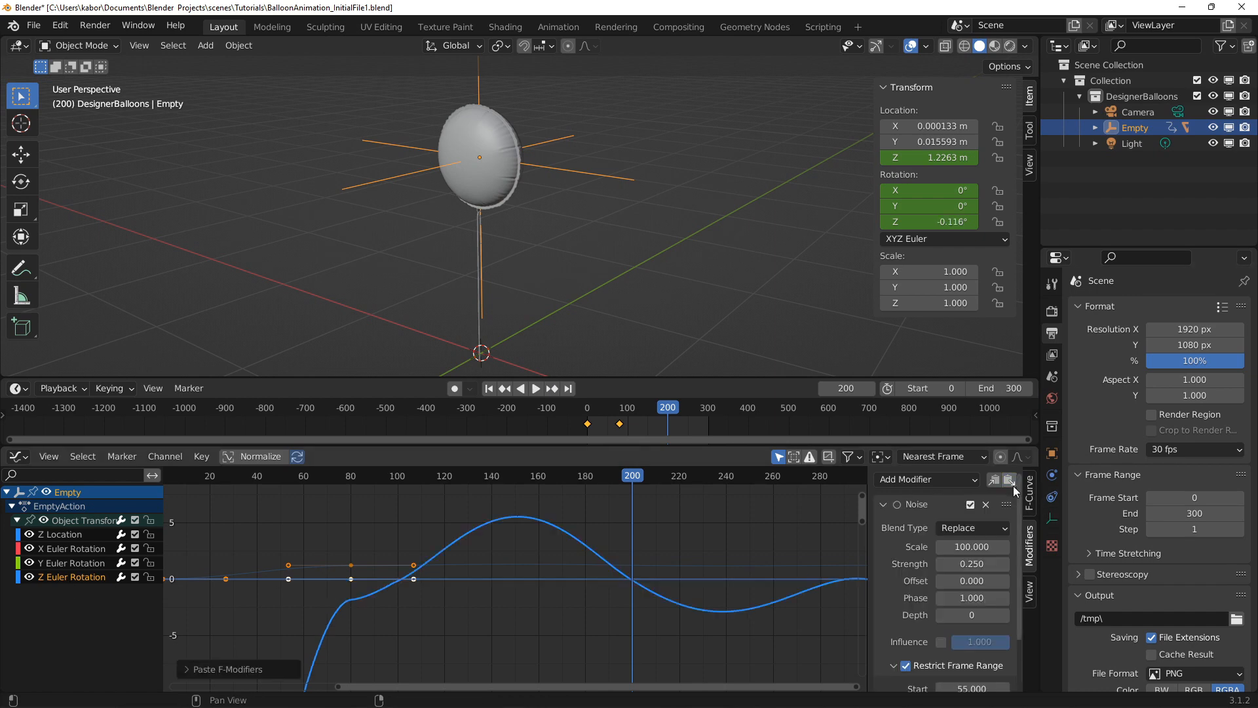
Set the Z Euler Rotation noise strength to 0.5 and its scale to 60
{"action": "left_click", "coordinate": [981, 565]}
{"action": "type", "text": "0.5"}
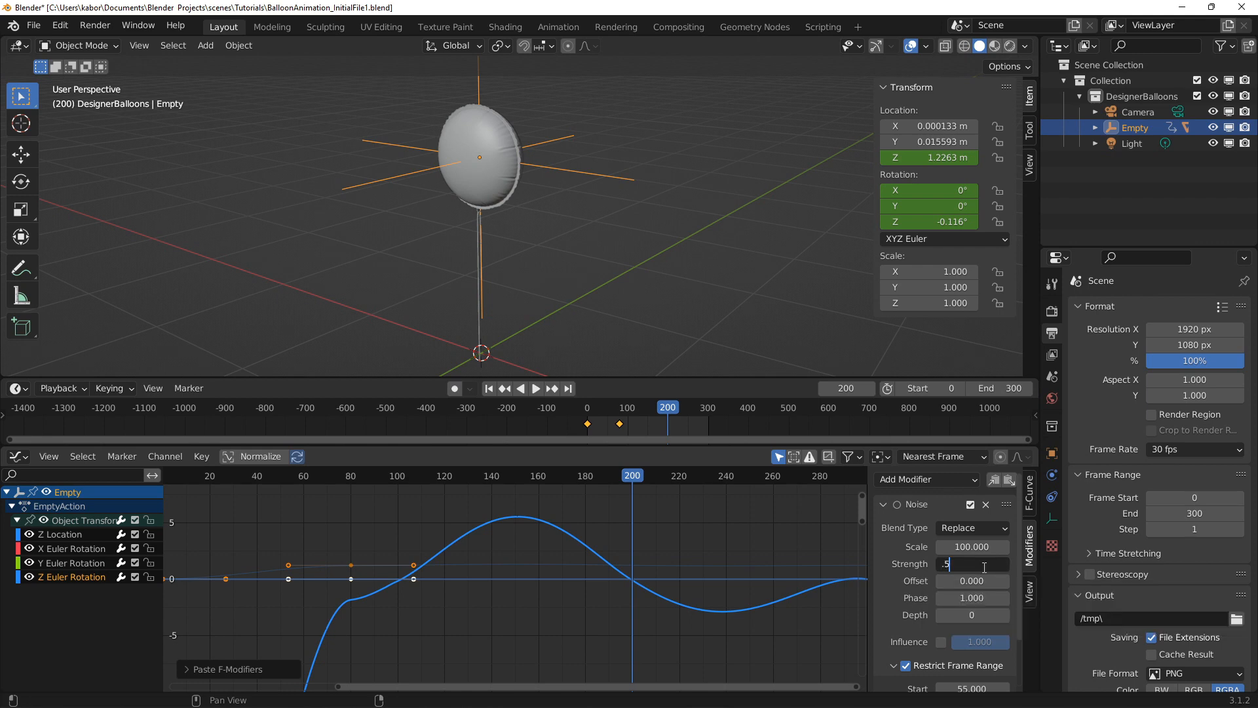
{"action": "key", "text": "Return"}
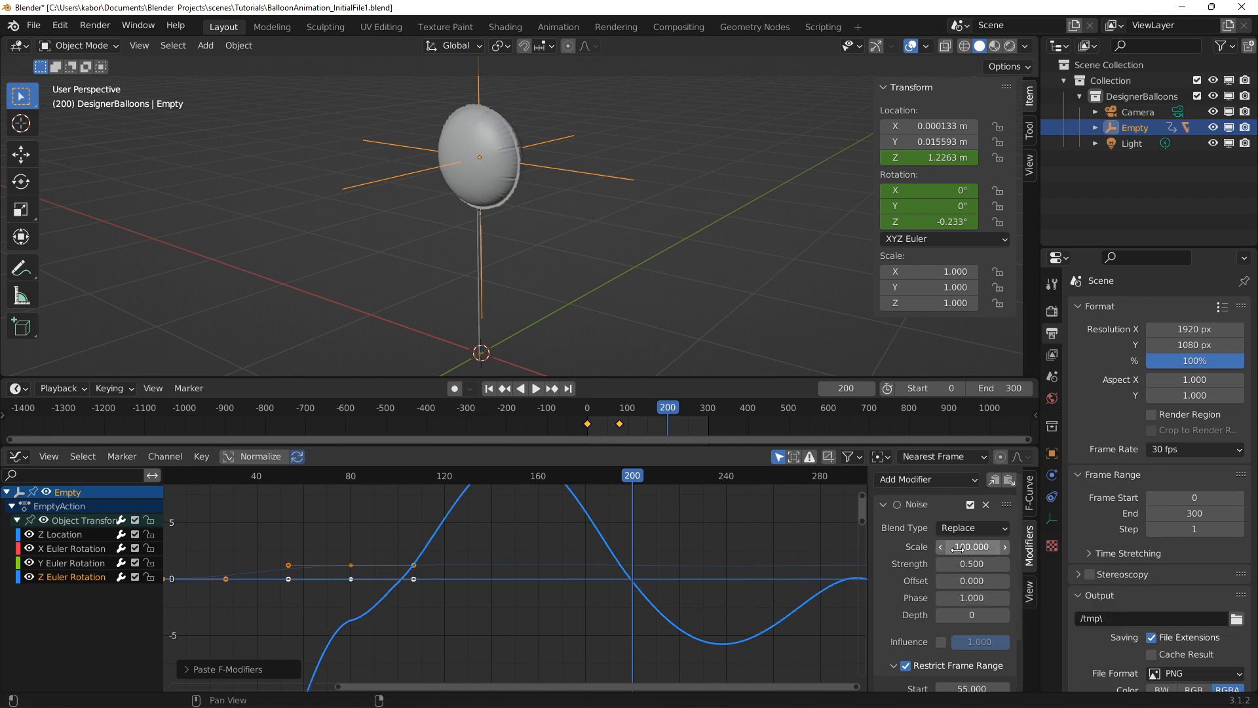
{"action": "left_click", "coordinate": [958, 549]}
{"action": "type", "text": "60"}
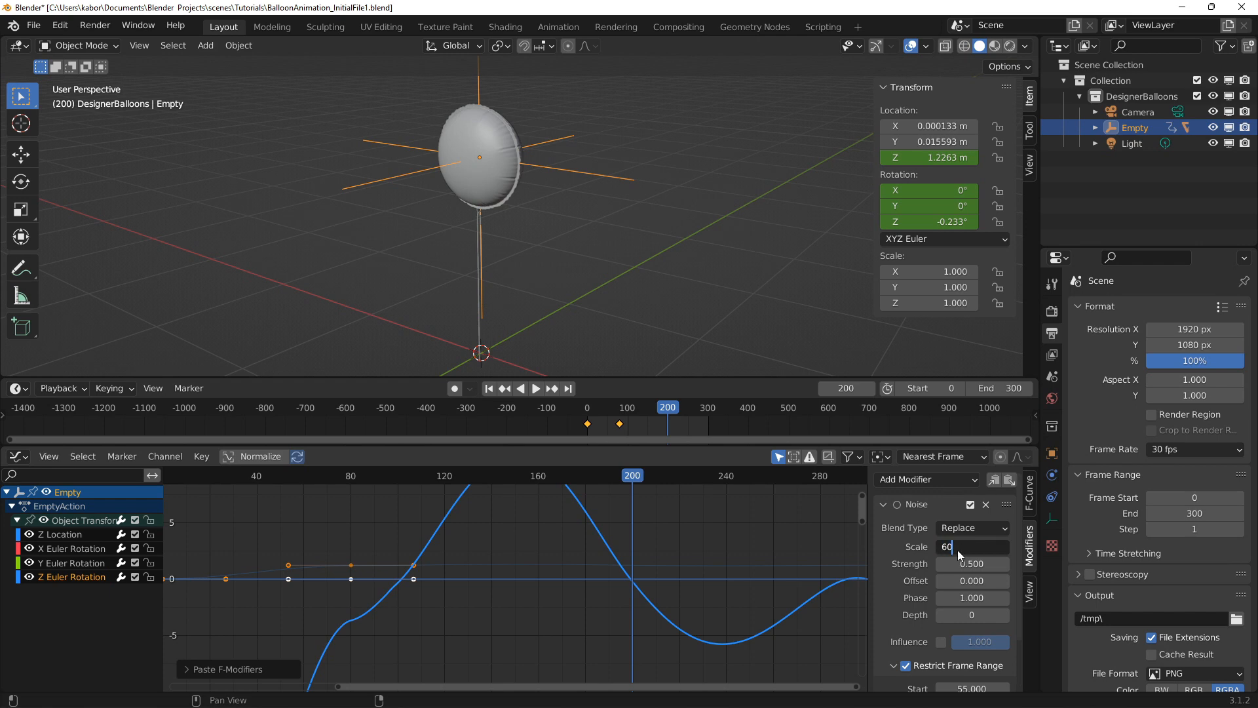
{"action": "key", "text": "Return"}
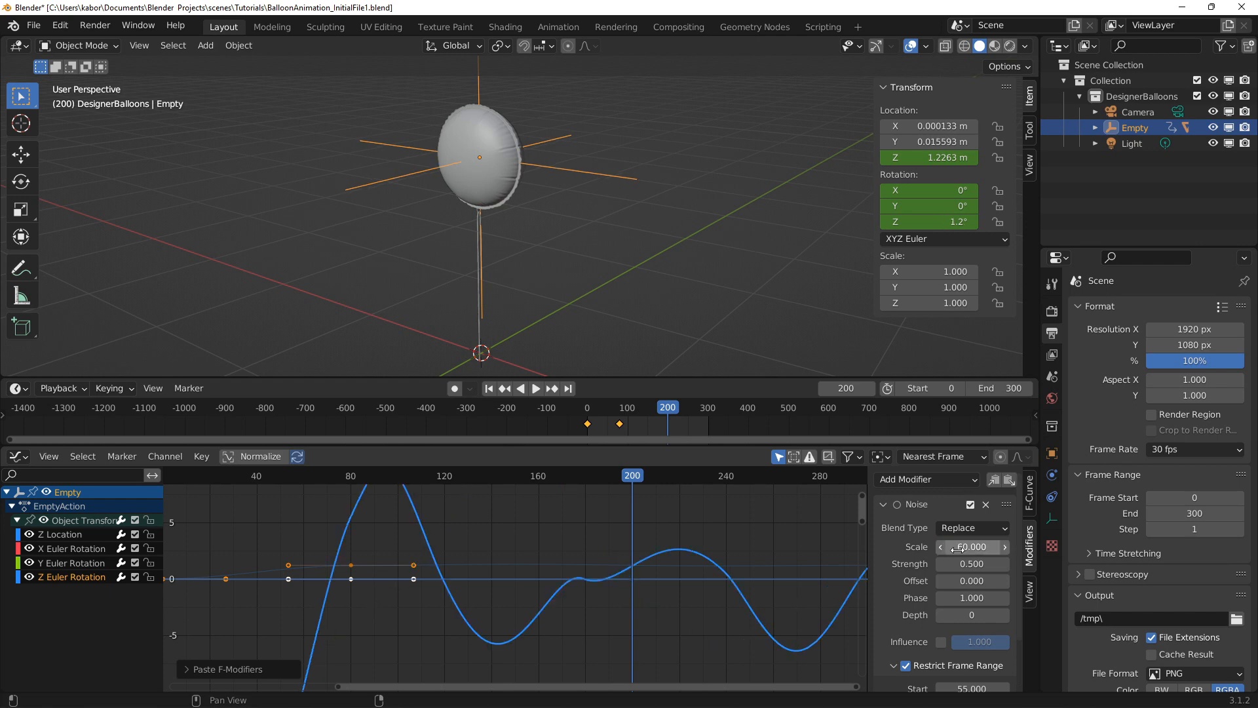
Copy the Z Euler Rotation curve's Noise modifier and paste it onto the Y Euler Rotation curve
{"action": "left_click", "coordinate": [993, 479]}
{"action": "left_click", "coordinate": [88, 564]}
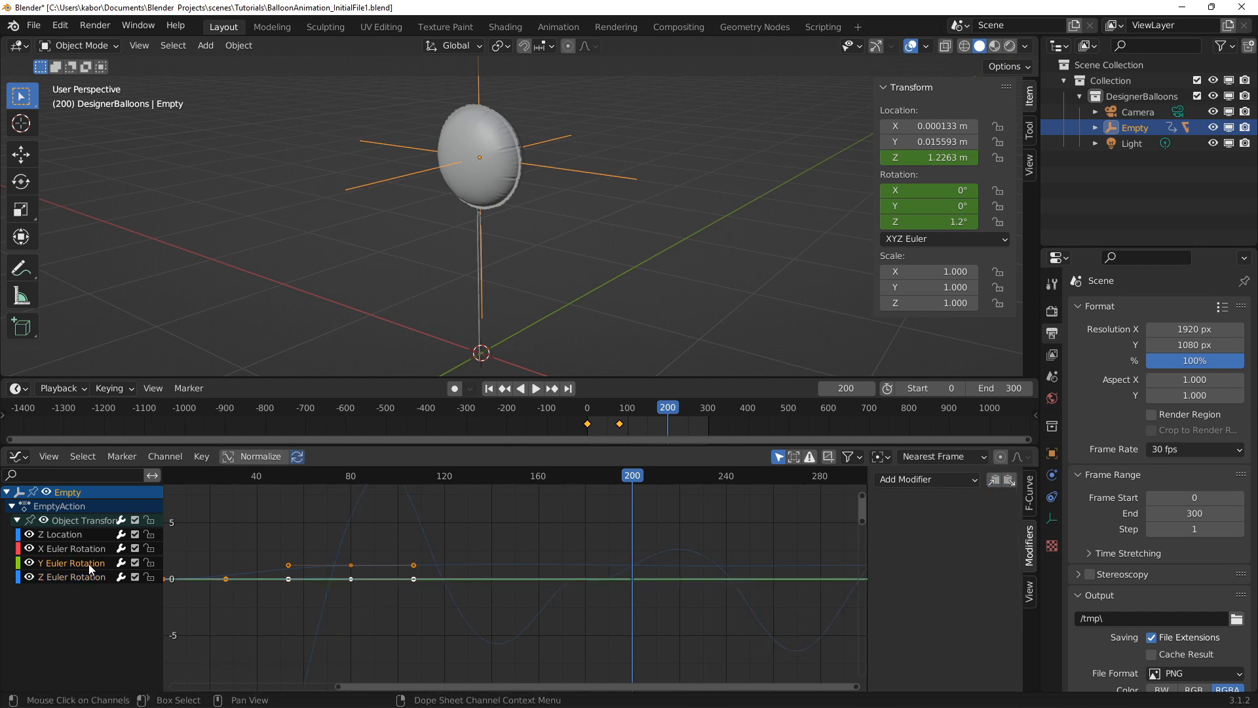
{"action": "left_click", "coordinate": [1010, 480]}
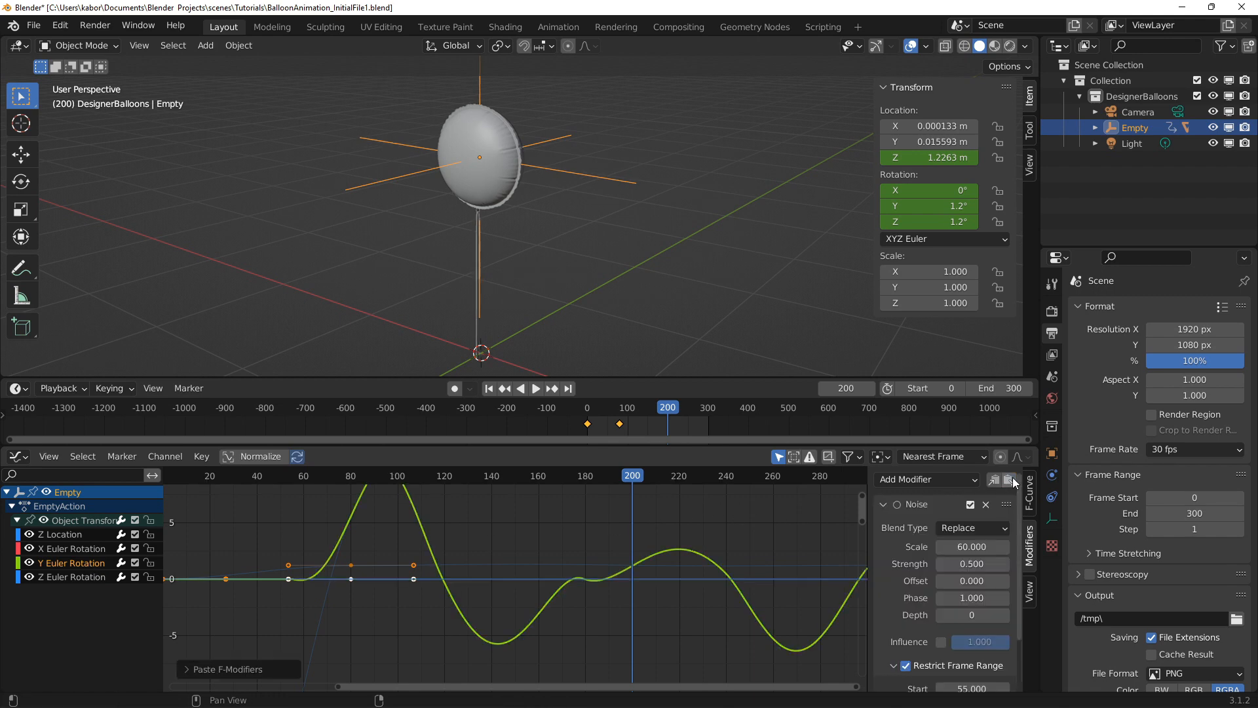
Set the Y Euler Rotation noise strength to 0.1 and copy that Noise modifier onto the X Euler Rotation curve
{"action": "double_click", "coordinate": [979, 563]}
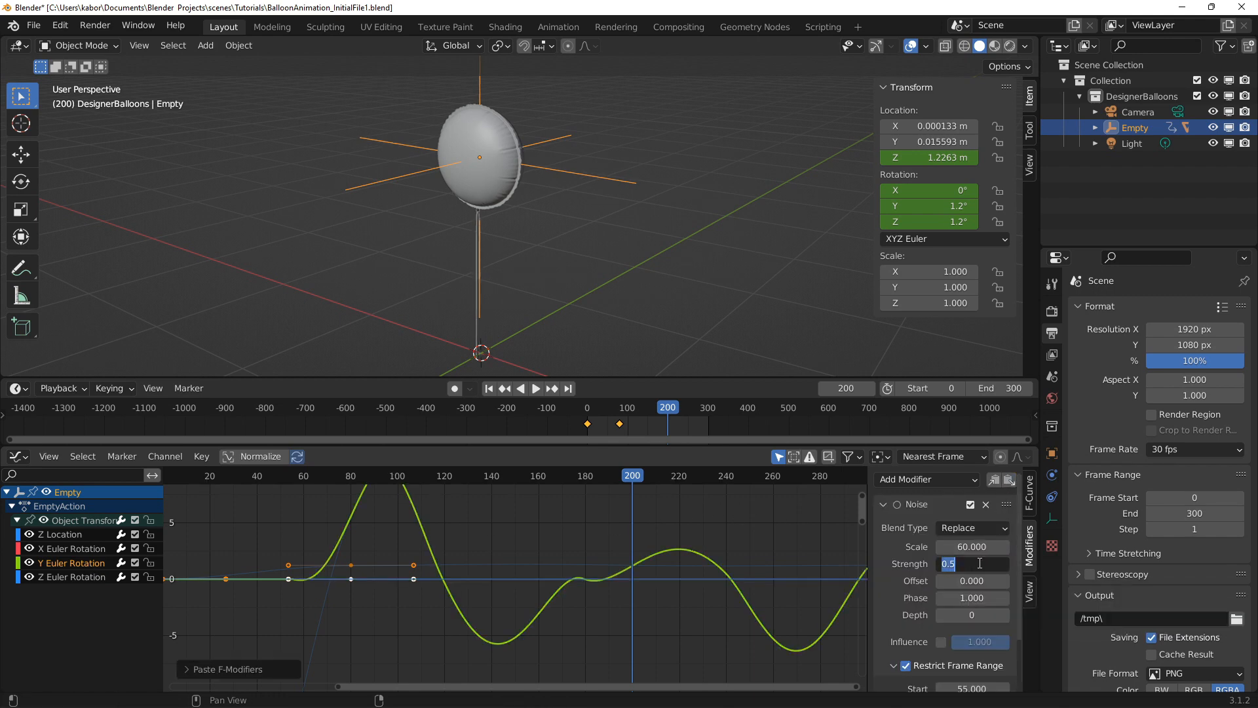
{"action": "type", "text": "0.15"}
{"action": "key", "text": "Return"}
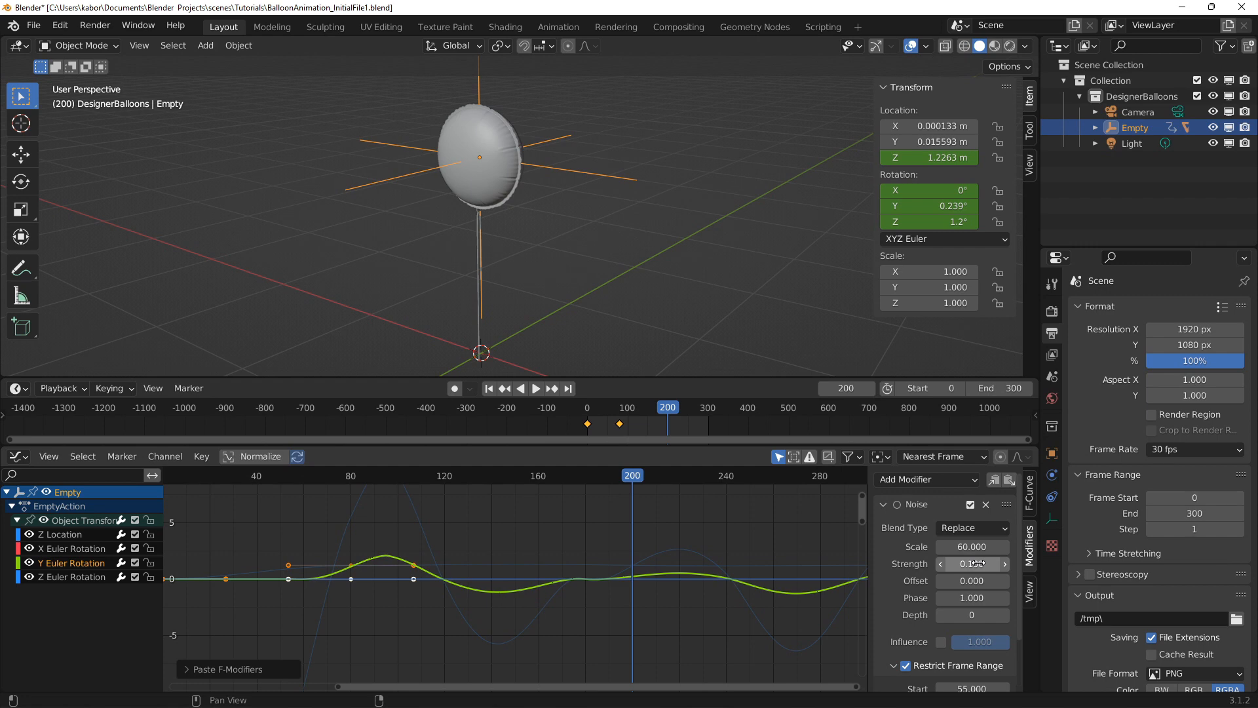
{"action": "left_click", "coordinate": [994, 483]}
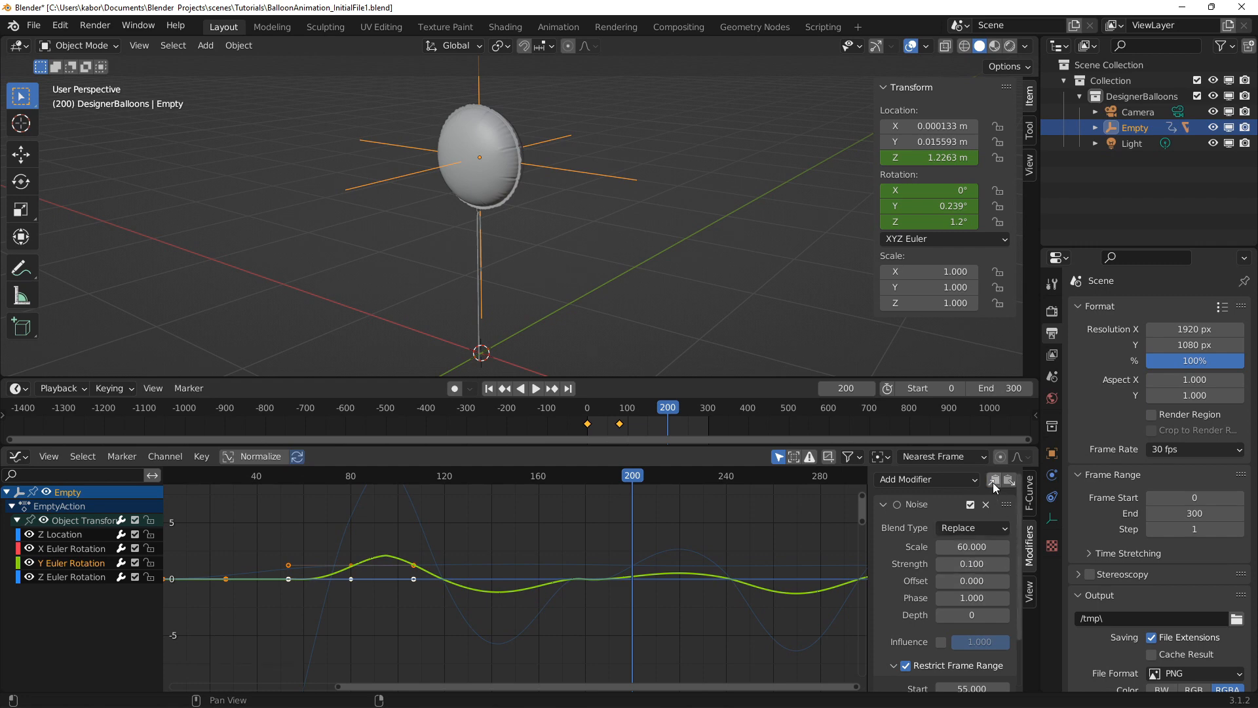
{"action": "left_click", "coordinate": [46, 551]}
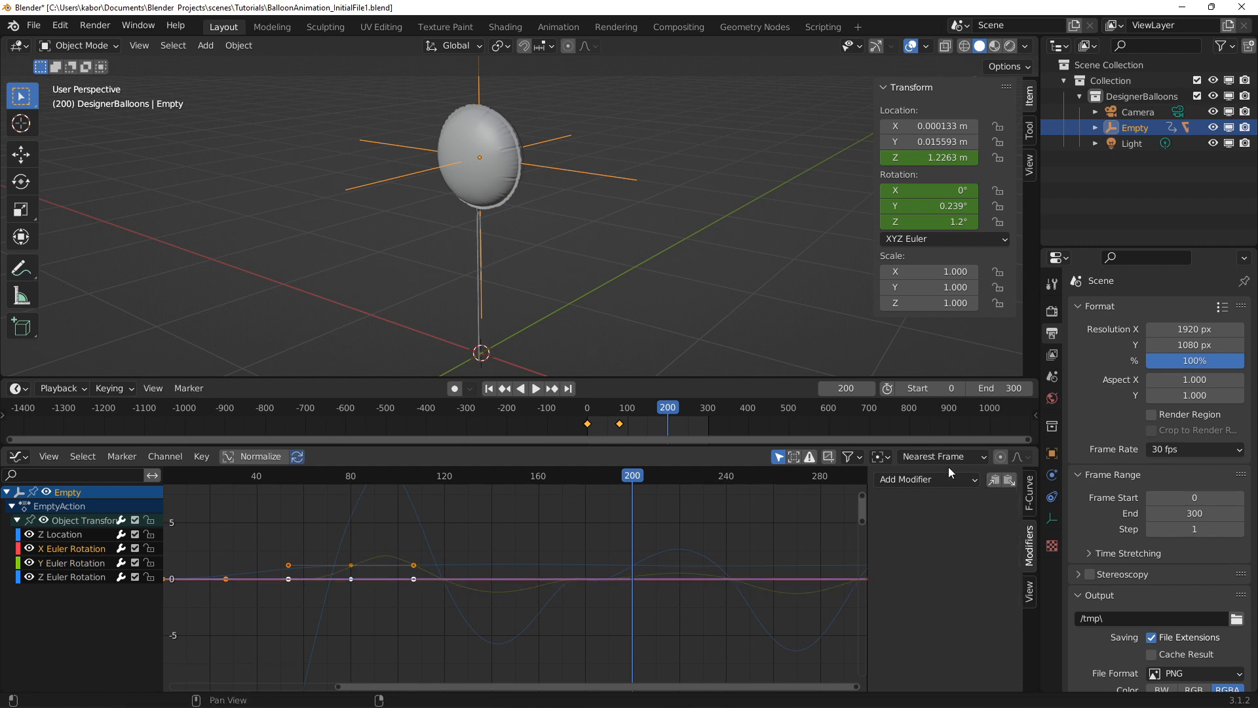
{"action": "left_click", "coordinate": [1011, 479]}
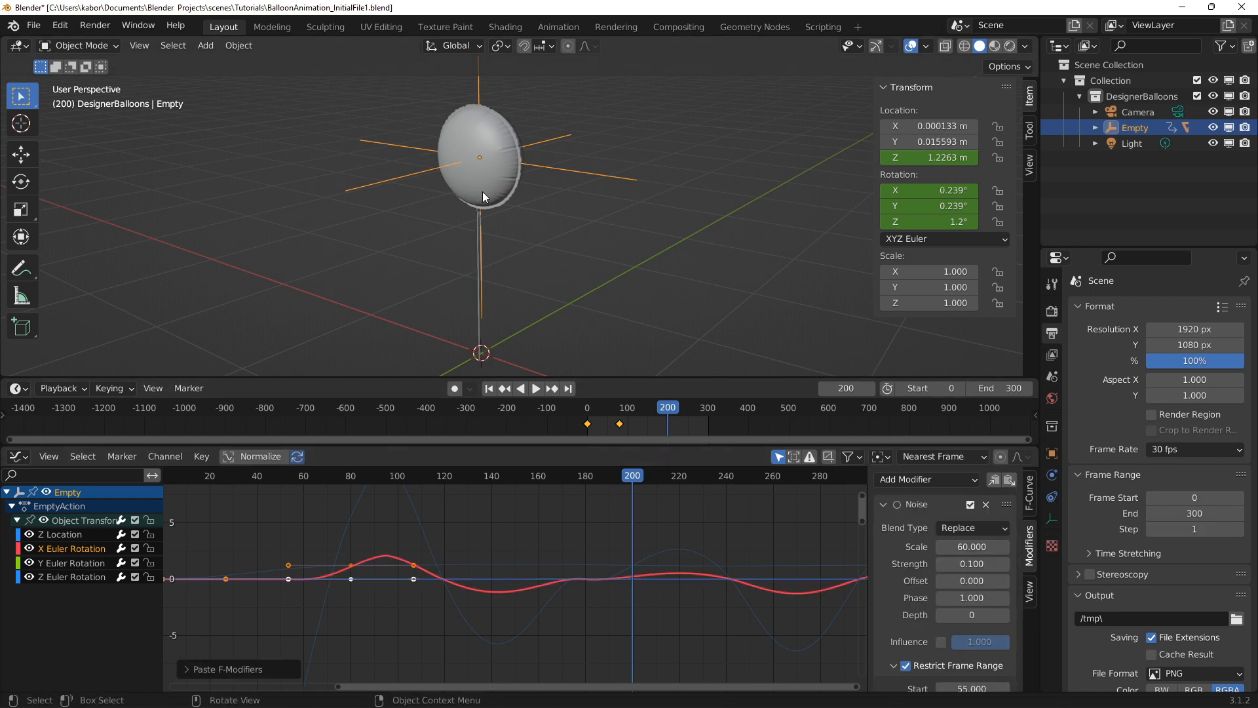
Play the animation from frame 0 to check the balloon's rise and floating motion, and stop playback
{"action": "scroll", "coordinate": [483, 191], "scroll_direction": "down", "scroll_amount": 3}
{"action": "middle_click_drag", "start_coordinate": [485, 191], "coordinate": [498, 296], "text": "shift"}
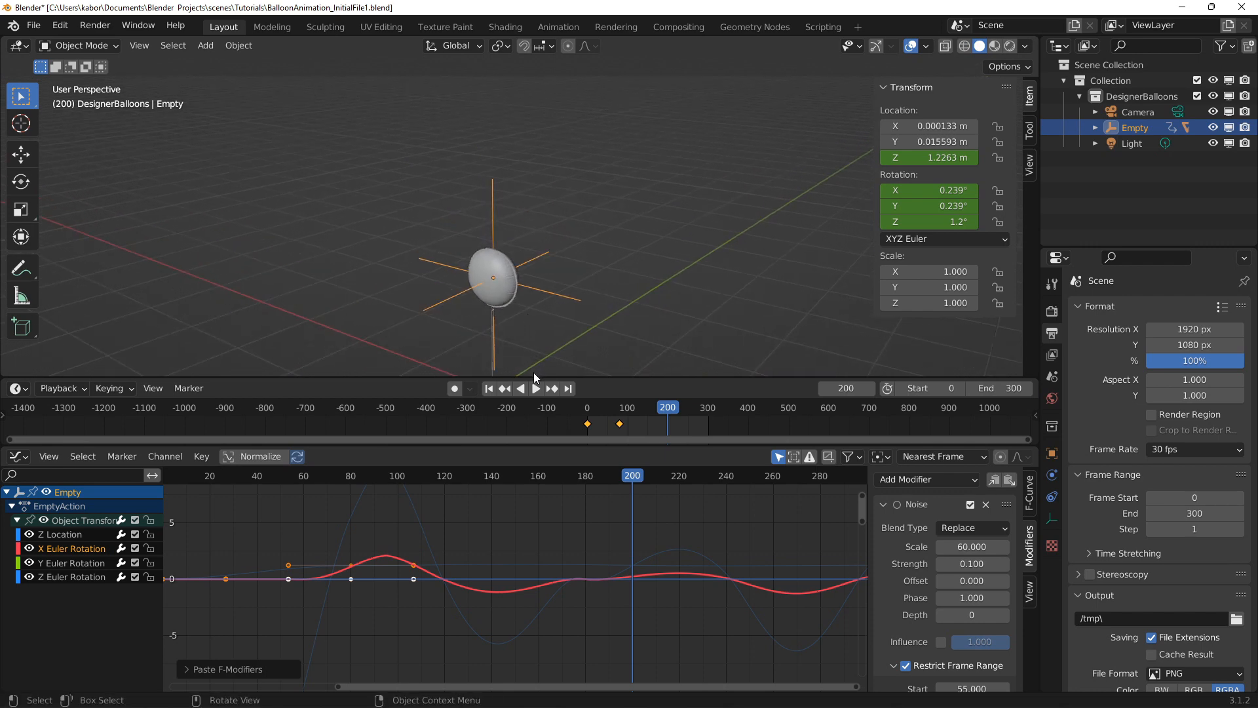
{"action": "left_click", "coordinate": [489, 388]}
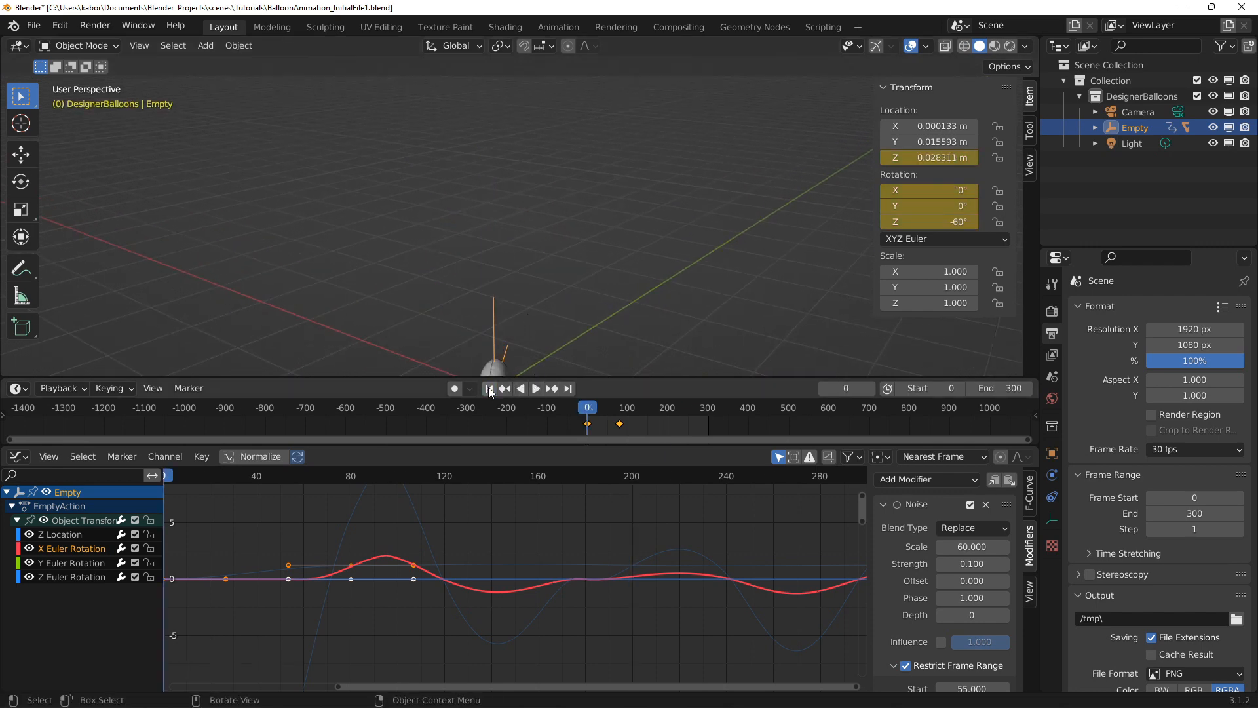
{"action": "left_click", "coordinate": [536, 389]}
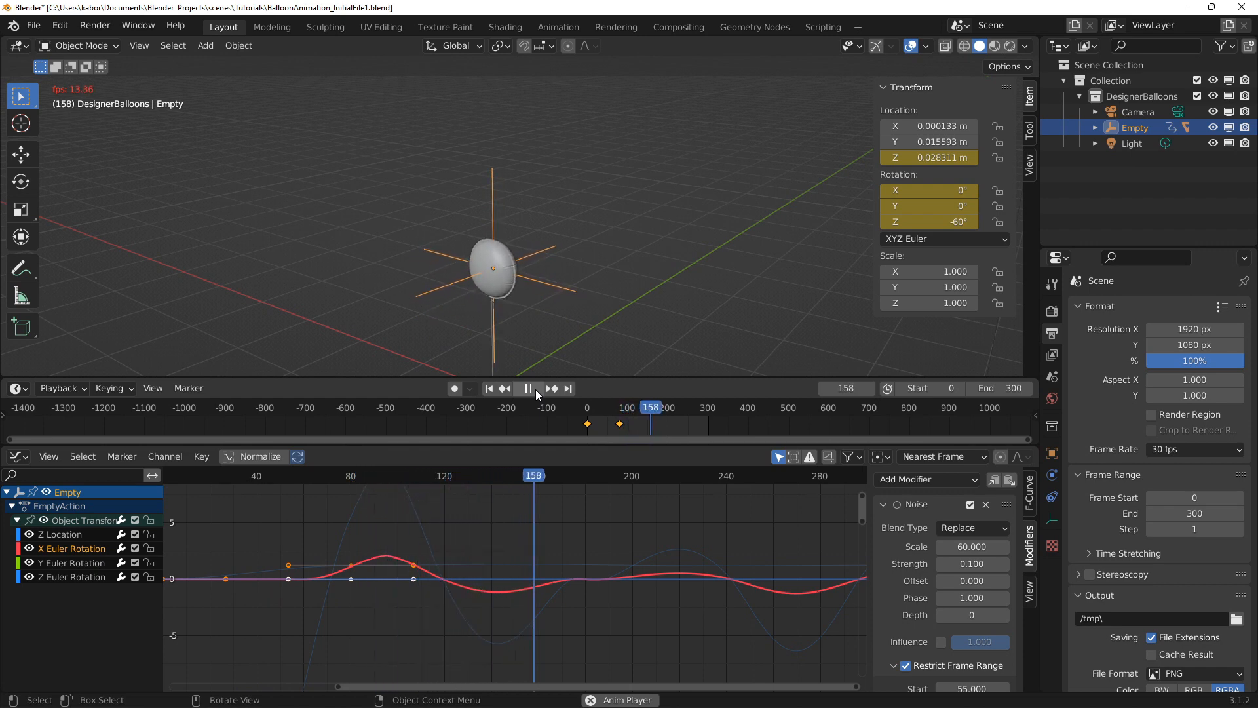
{"action": "left_click", "coordinate": [536, 389]}
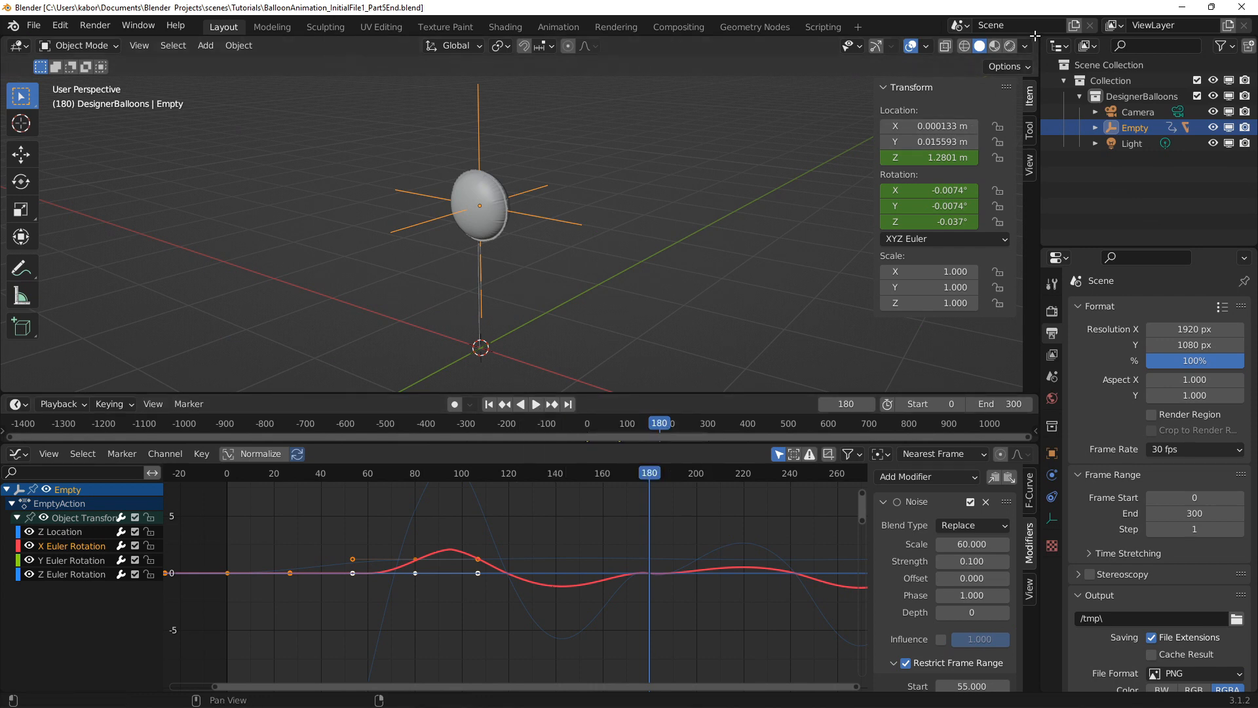
Split the 3D viewport into two side-by-side views and set one to rendered shading with overlays hidden
{"action": "left_click_drag", "start_coordinate": [1036, 38], "coordinate": [563, 64]}
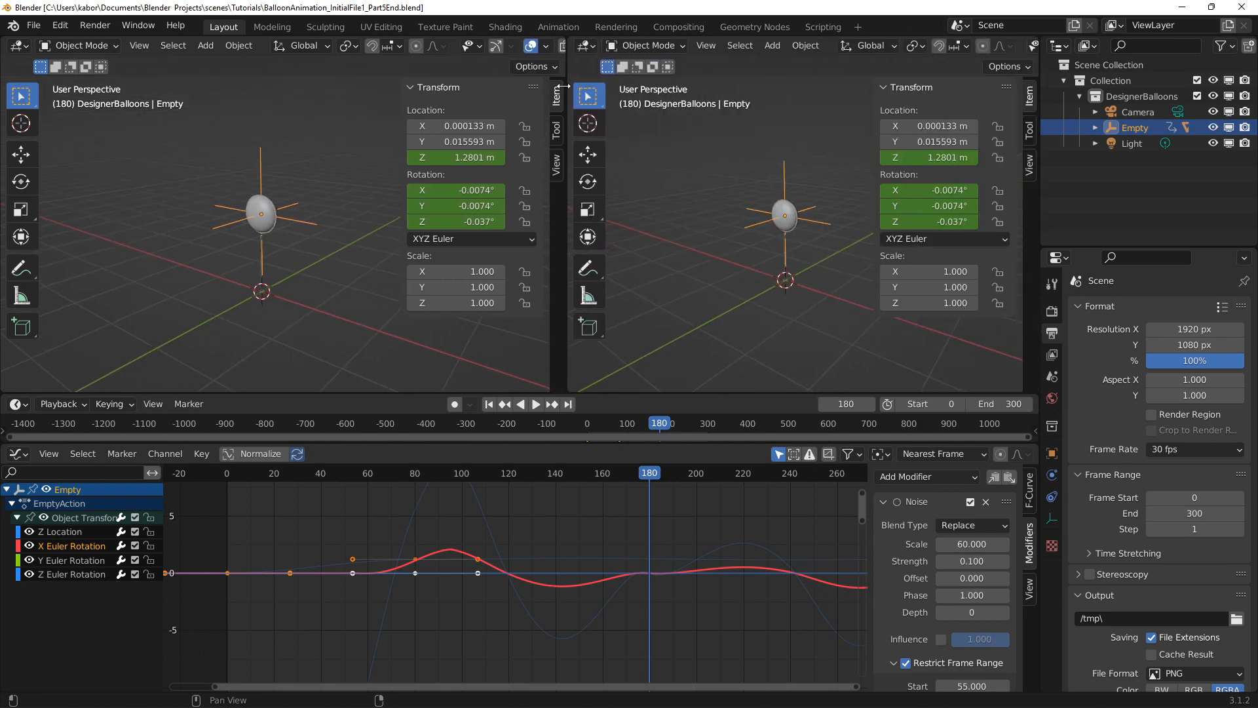
{"action": "left_click", "coordinate": [532, 46]}
{"action": "scroll", "coordinate": [532, 51], "scroll_direction": "down", "scroll_amount": 4}
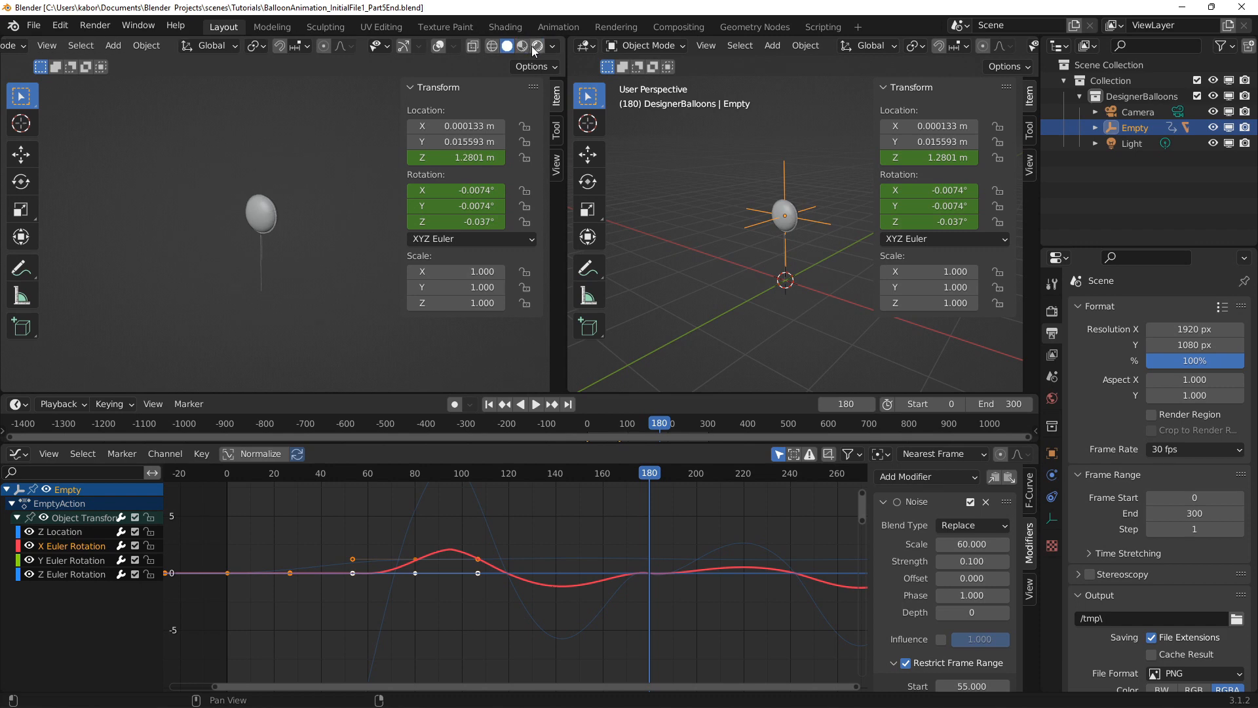
{"action": "left_click", "coordinate": [537, 47]}
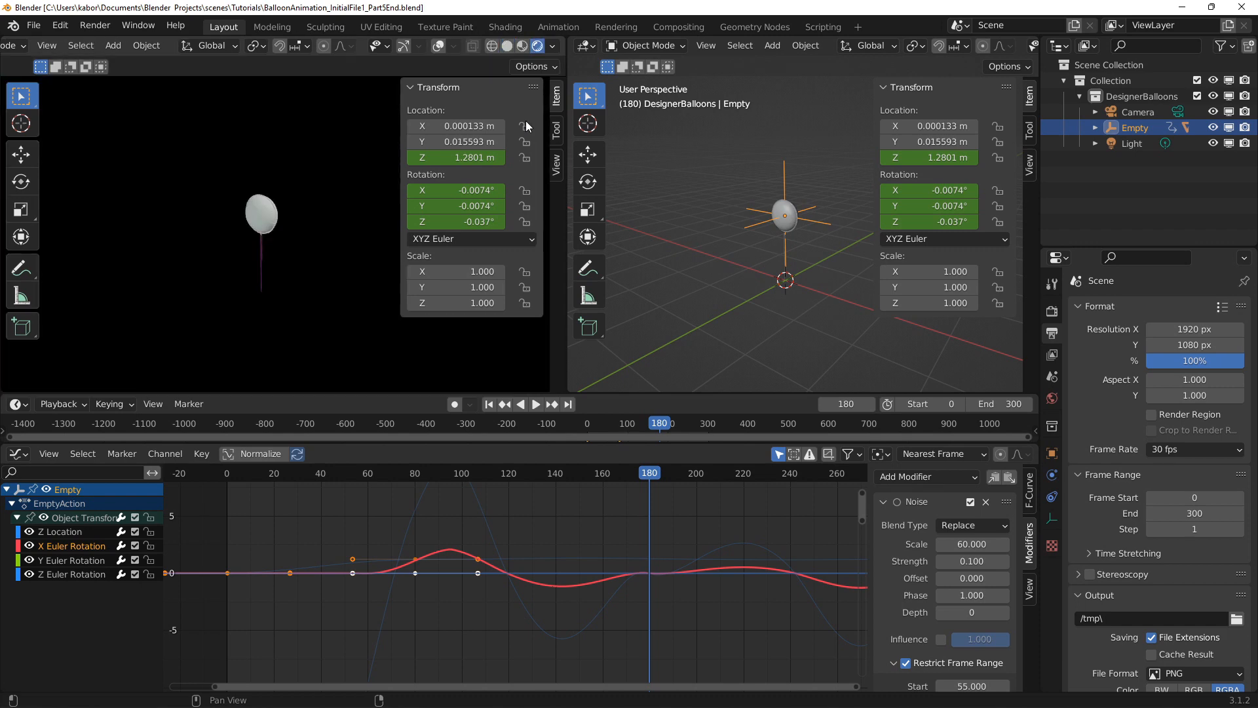
Show the rendered viewport through the camera with its sidebar hidden, and make that viewport slightly narrower
{"action": "key", "text": "n"}
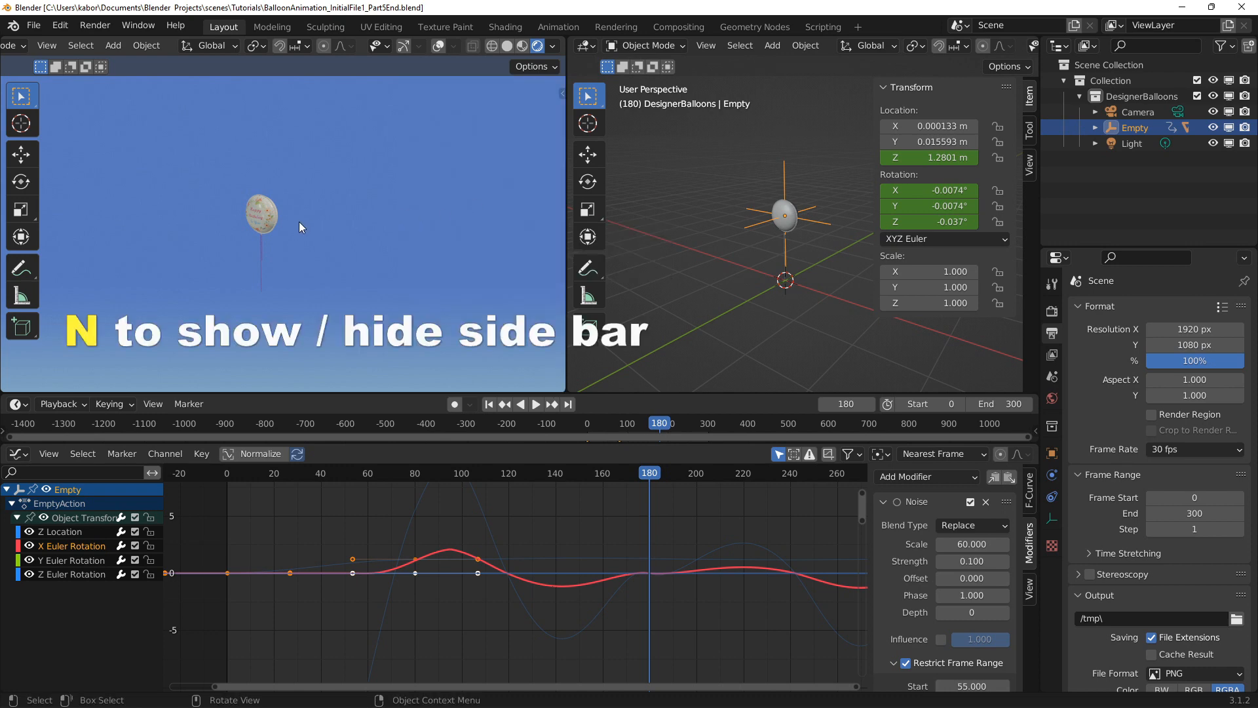
{"action": "key", "text": "KP_0"}
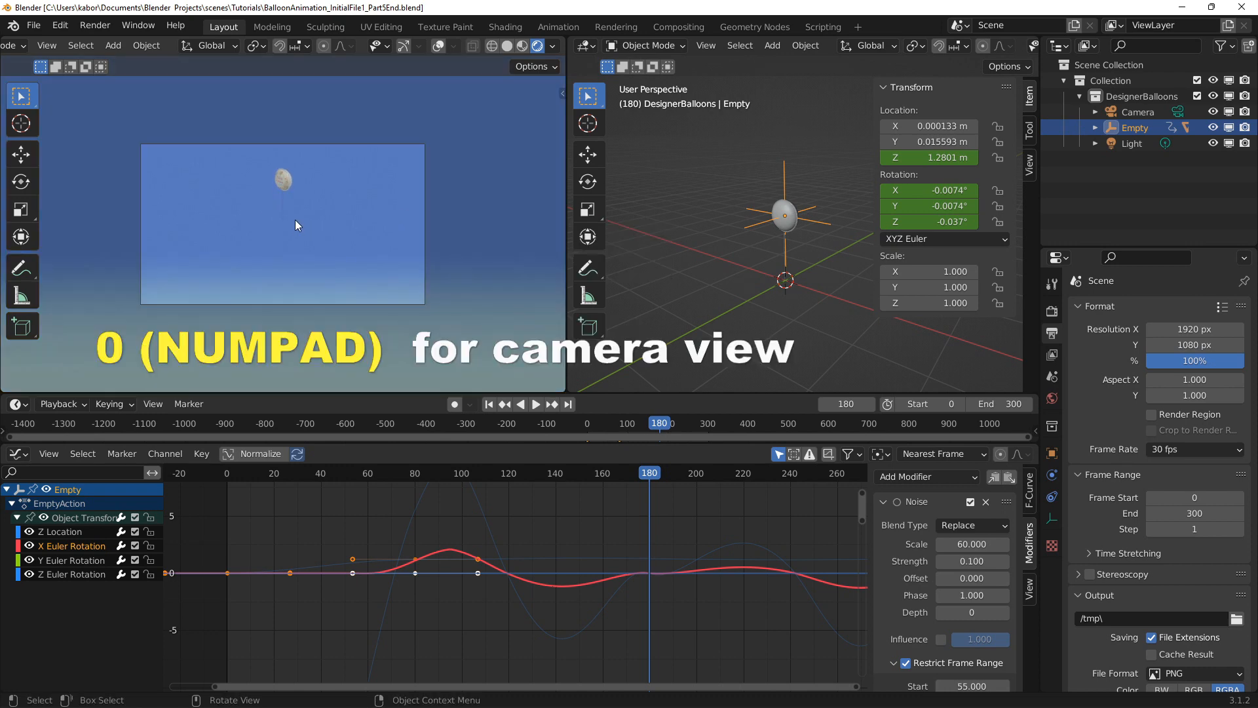
{"action": "scroll", "coordinate": [295, 225], "scroll_direction": "up", "scroll_amount": 3}
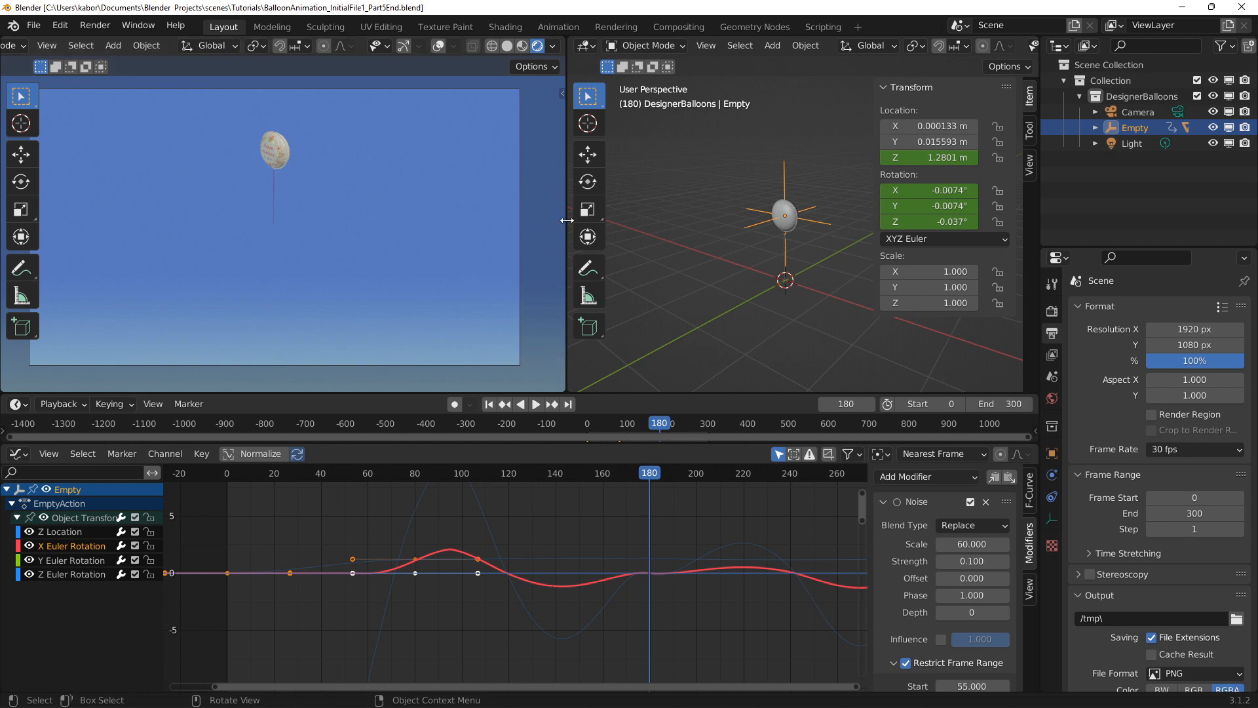
{"action": "left_click_drag", "start_coordinate": [567, 220], "coordinate": [507, 218]}
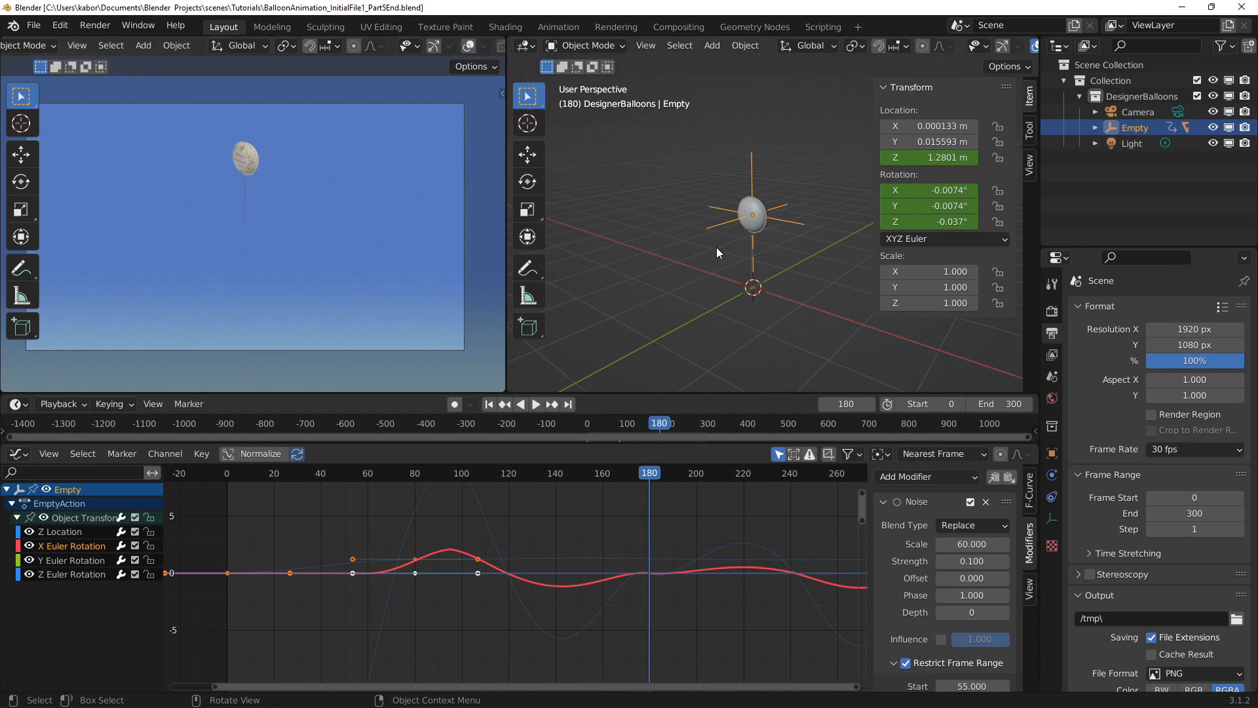
Set the camera's rotation to 0° on Z and 90° on X
{"action": "key", "text": "KP_7"}
{"action": "scroll", "coordinate": [716, 247], "scroll_direction": "down", "scroll_amount": 3}
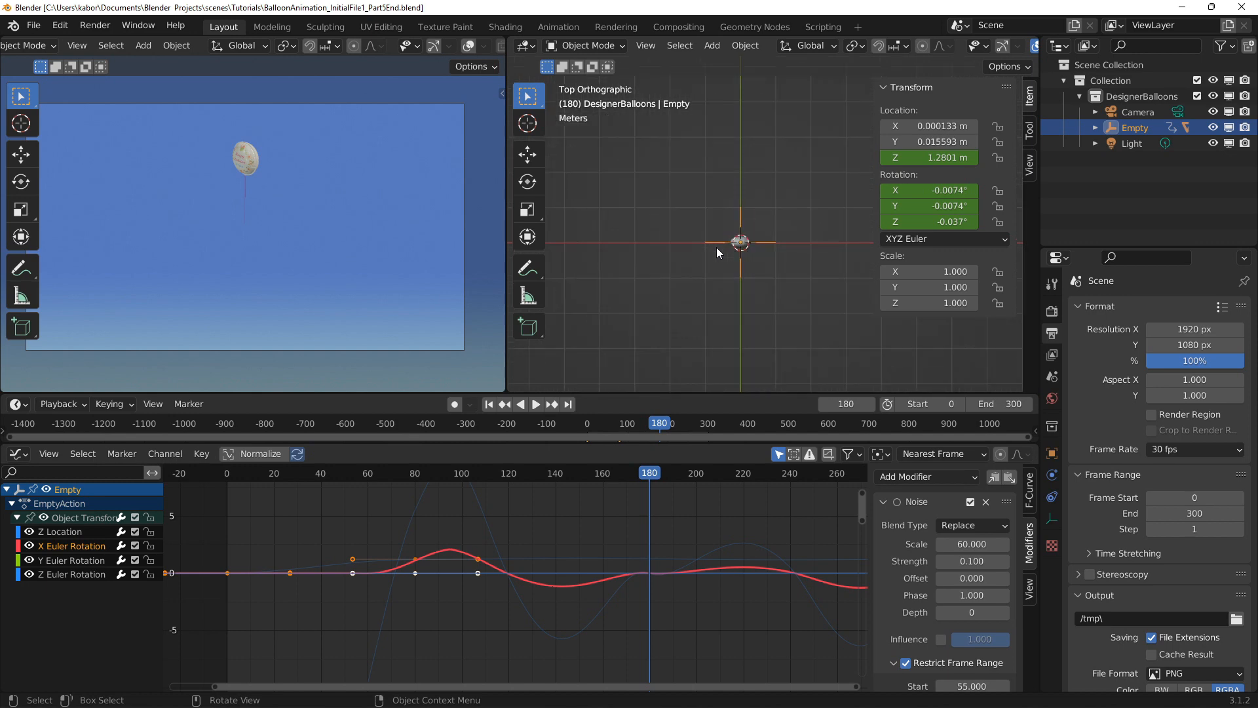
{"action": "middle_click_drag", "start_coordinate": [717, 264], "coordinate": [719, 215], "text": "shift"}
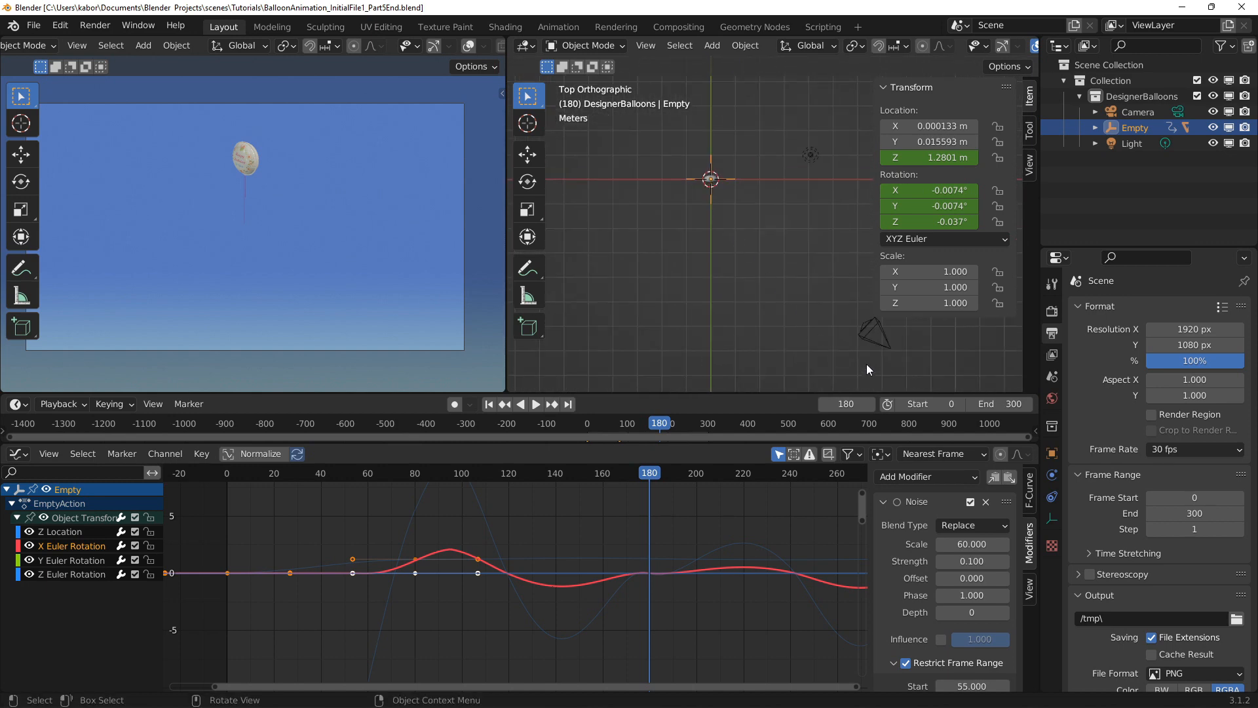
{"action": "left_click", "coordinate": [873, 336]}
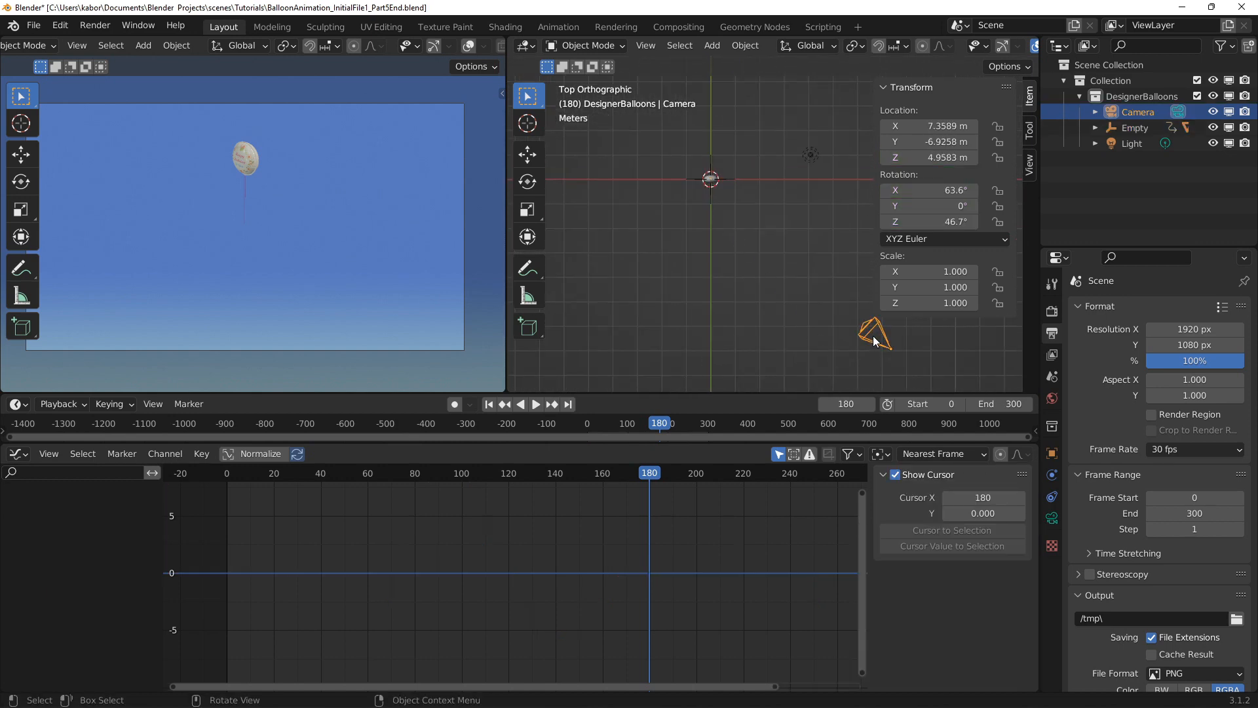
{"action": "left_click", "coordinate": [935, 224]}
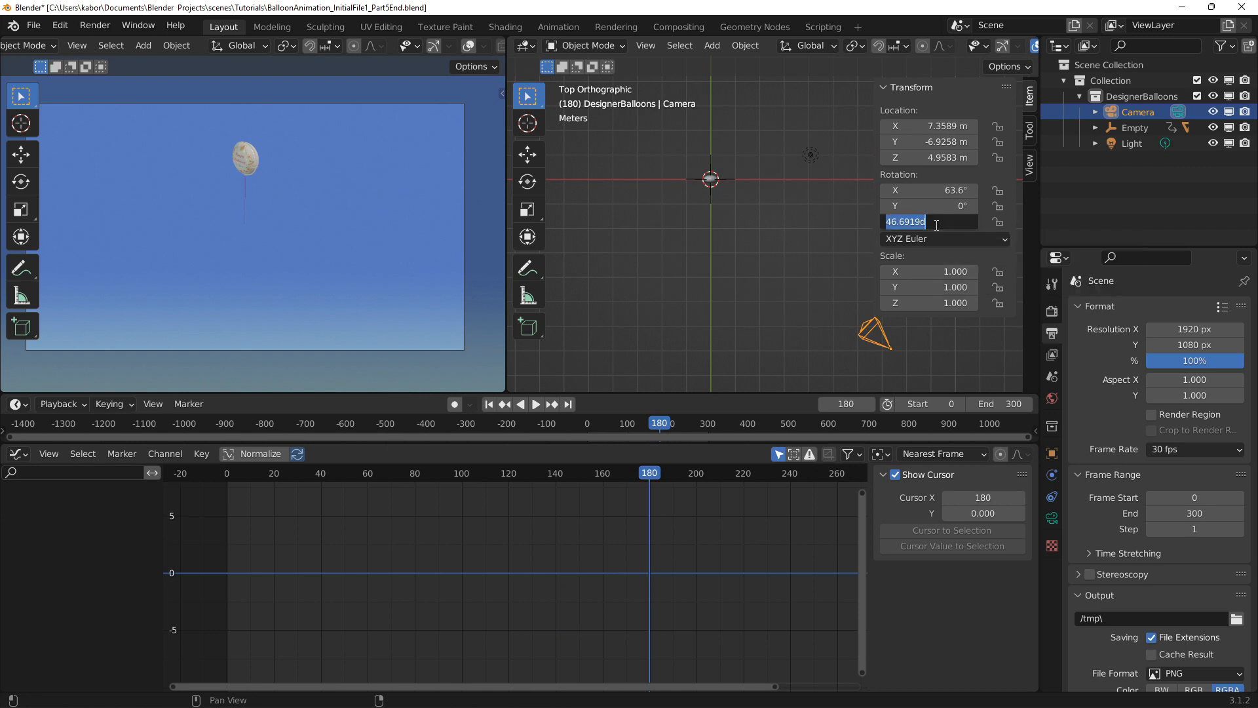
{"action": "type", "text": "0"}
{"action": "key", "text": "Return"}
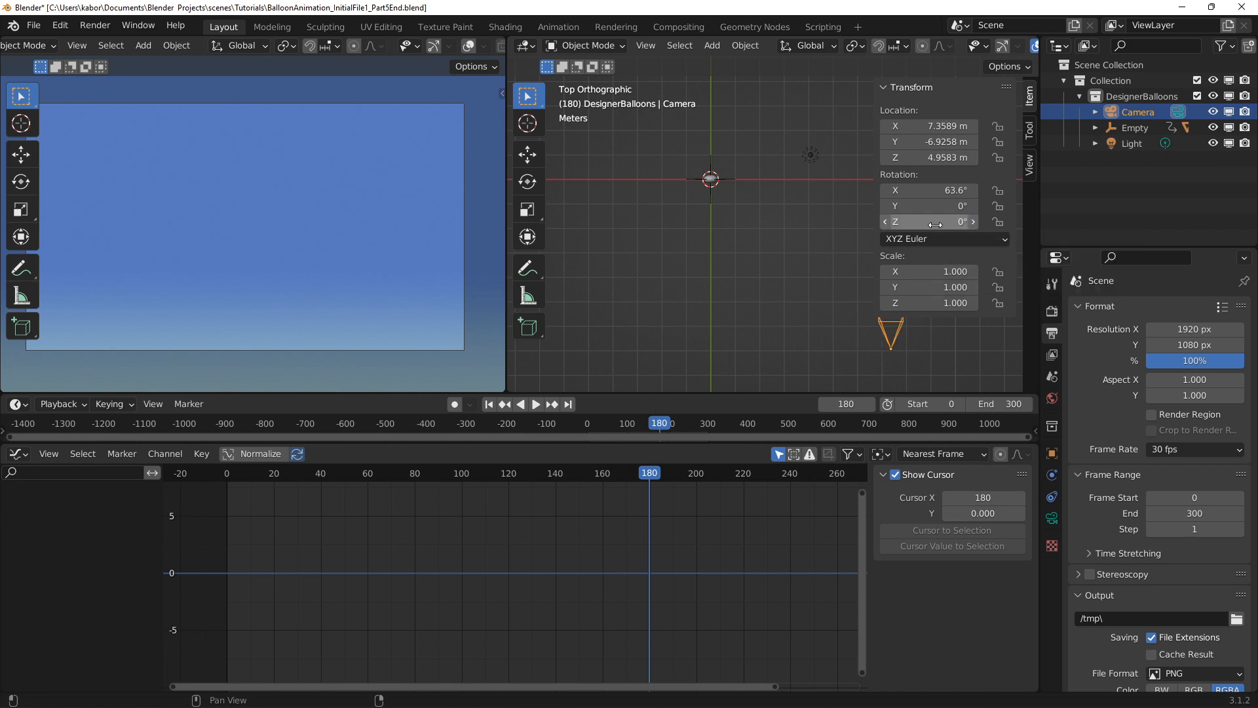
{"action": "left_click", "coordinate": [940, 186]}
{"action": "type", "text": "90"}
{"action": "key", "text": "Return"}
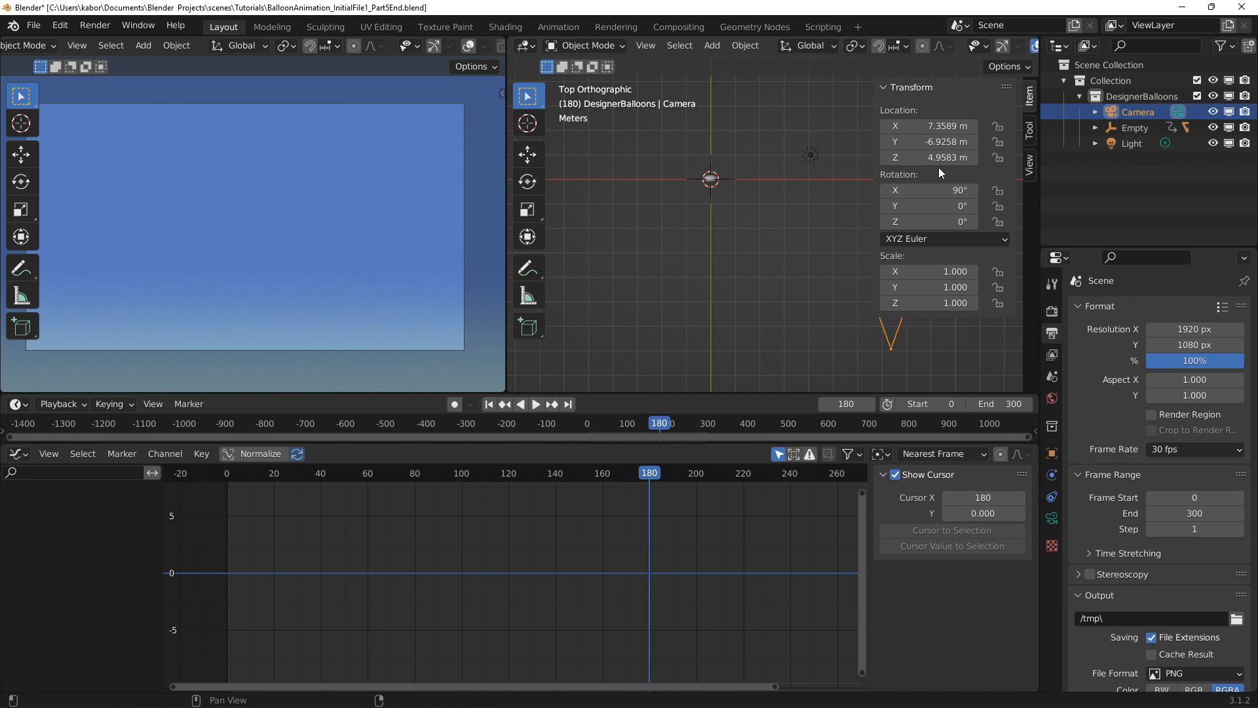
Set the camera's X location to 0 m and its Z location to 1.2 m
{"action": "left_click", "coordinate": [940, 126]}
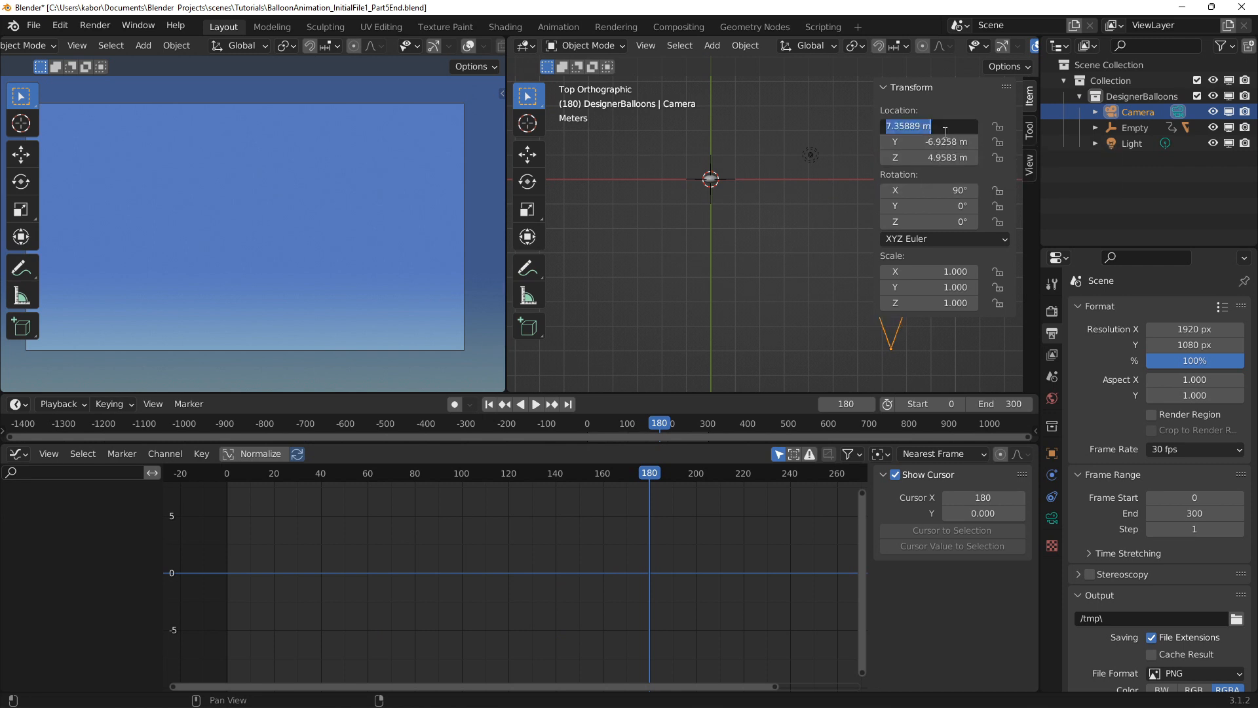
{"action": "type", "text": "0"}
{"action": "key", "text": "Return"}
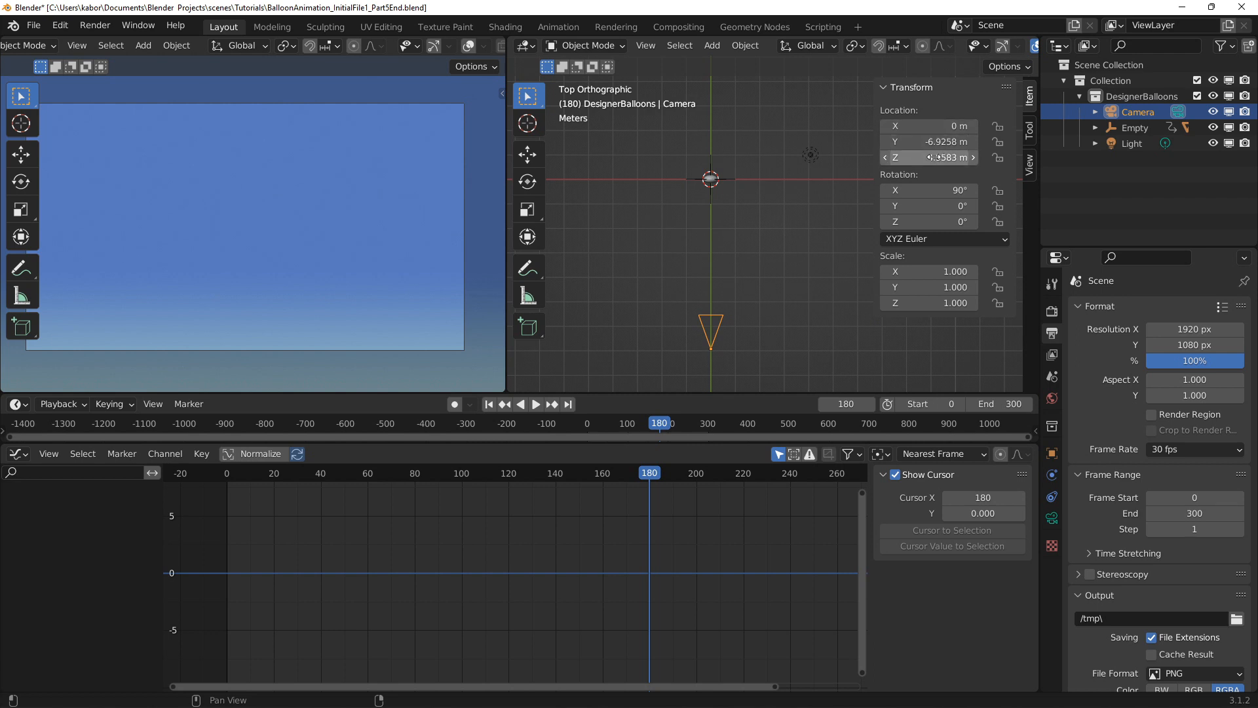
{"action": "left_click", "coordinate": [935, 157]}
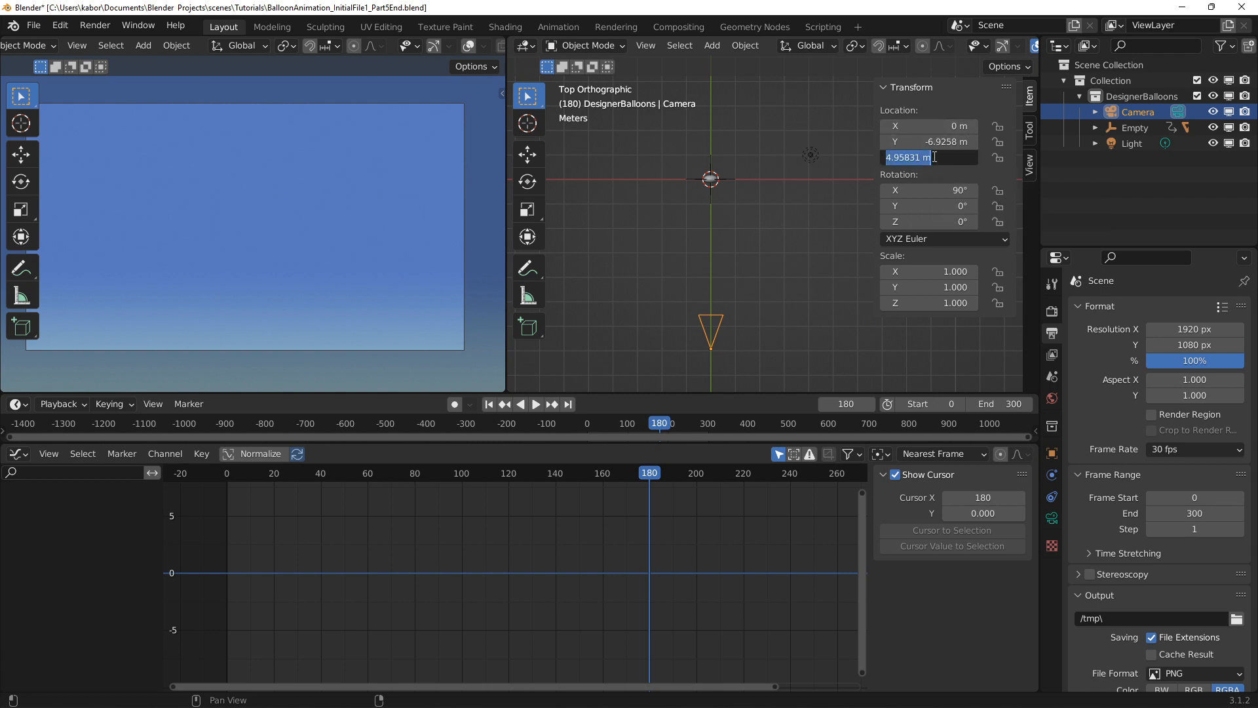
{"action": "type", "text": "1.2"}
{"action": "key", "text": "Return"}
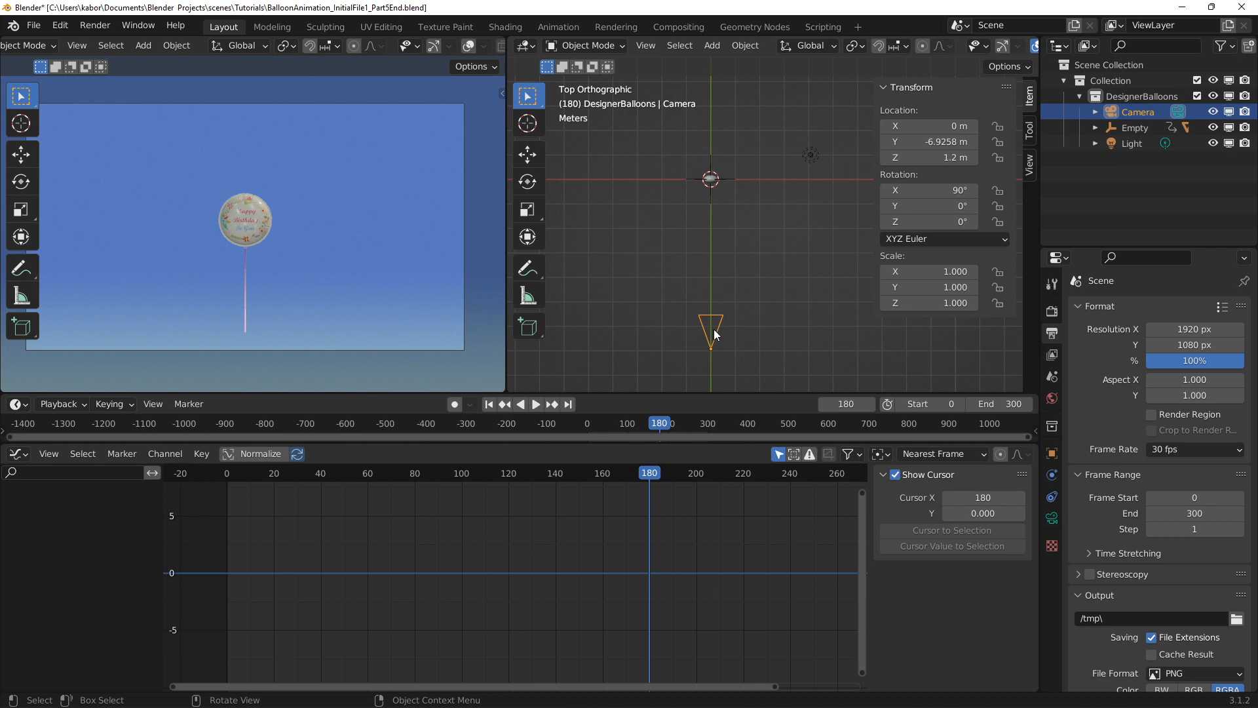
Move the camera along the Y axis toward the balloon, to a Y location of about -3.07 m
{"action": "key", "text": "g"}
{"action": "key", "text": "y"}
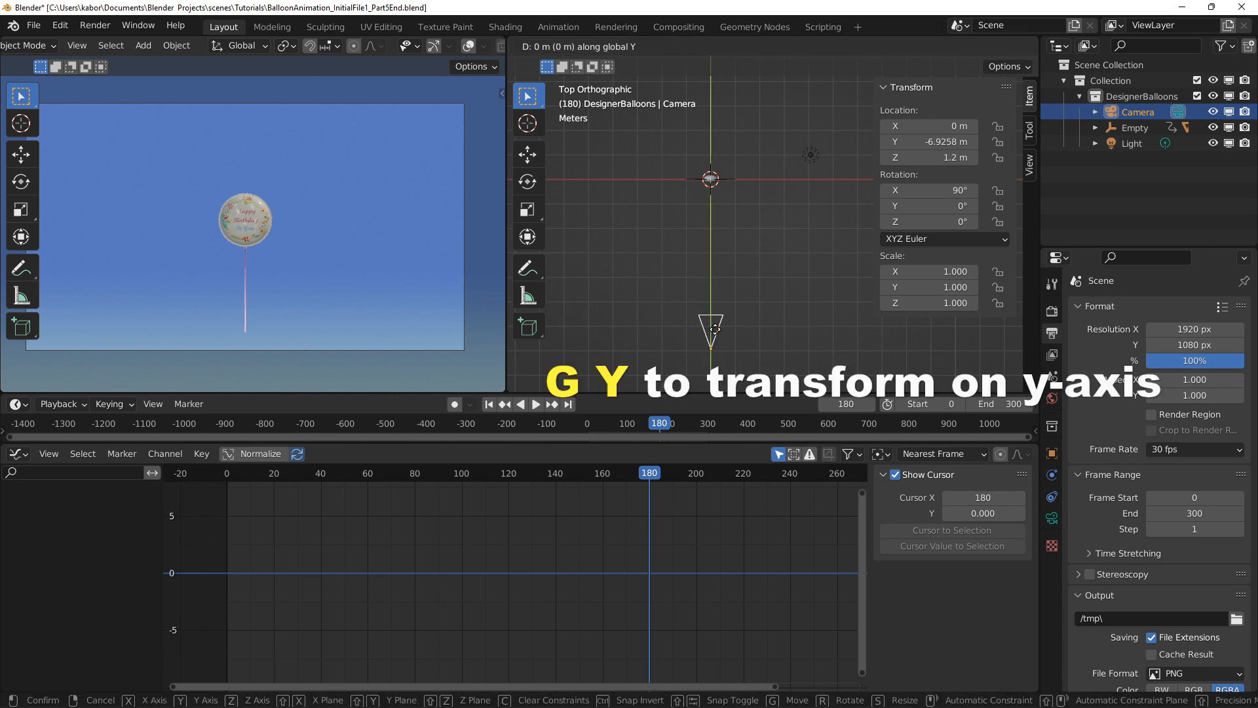
{"action": "left_click", "coordinate": [723, 235]}
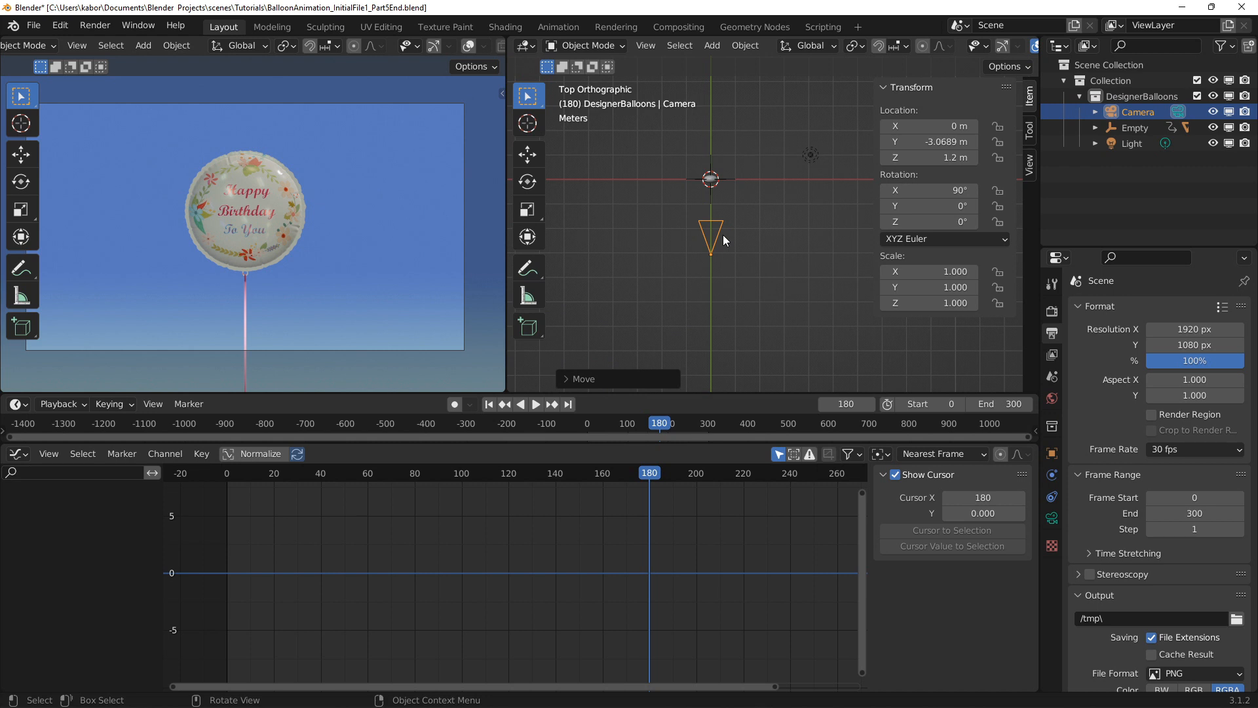
Move the light closer to the balloon, to about X 1.59 m, Y -1.51 m, and lower it to about Z 3.58 m
{"action": "left_click", "coordinate": [810, 155]}
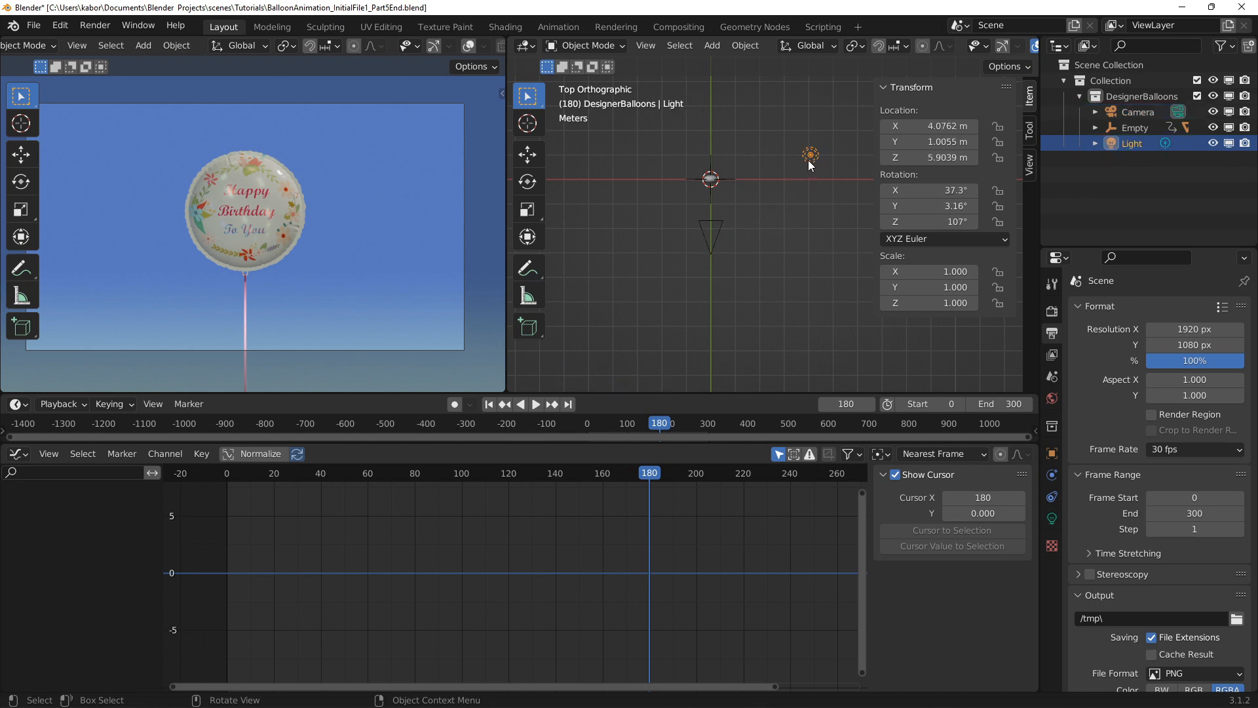
{"action": "key", "text": "g"}
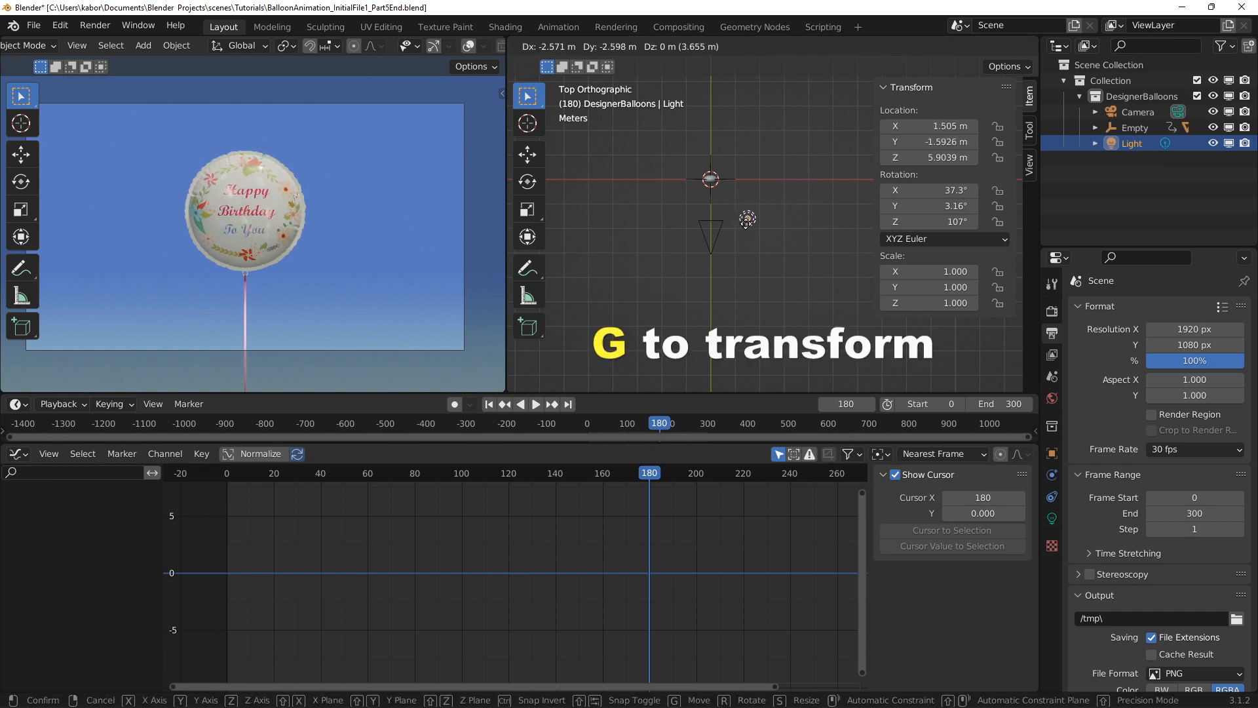
{"action": "left_click", "coordinate": [746, 222]}
{"action": "middle_click_drag", "start_coordinate": [746, 222], "coordinate": [742, 105]}
{"action": "key", "text": "g"}
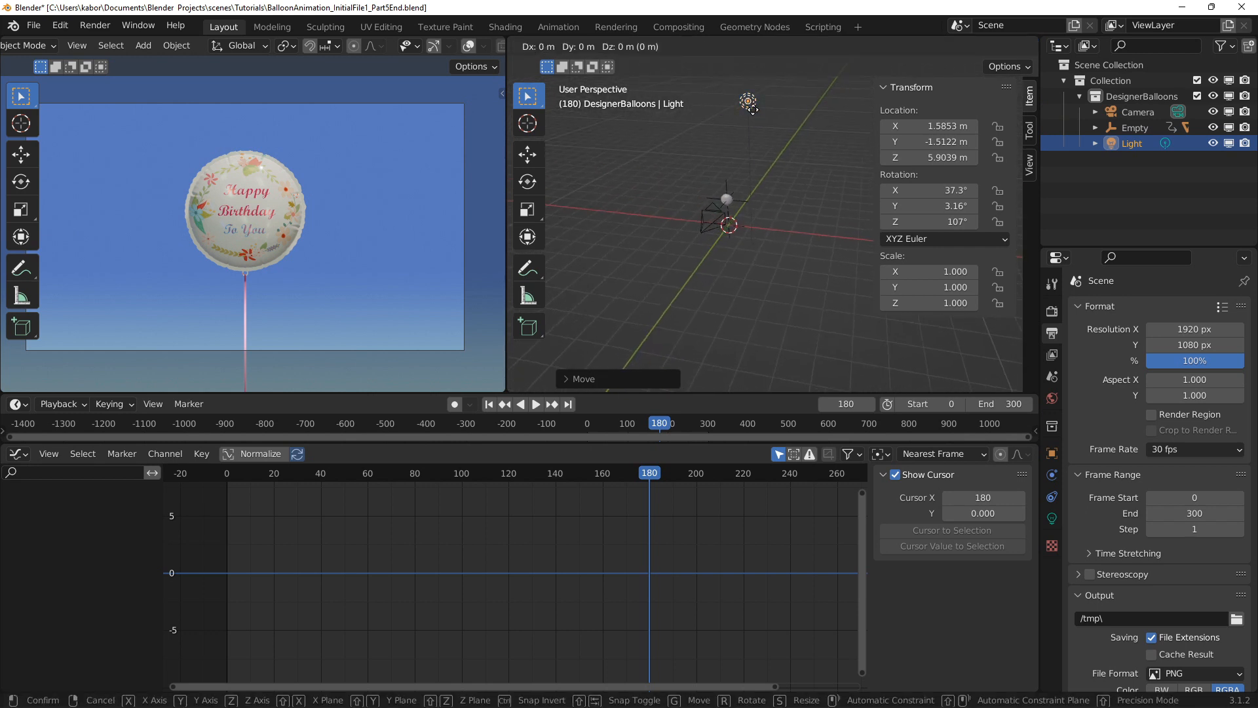
{"action": "key", "text": "z"}
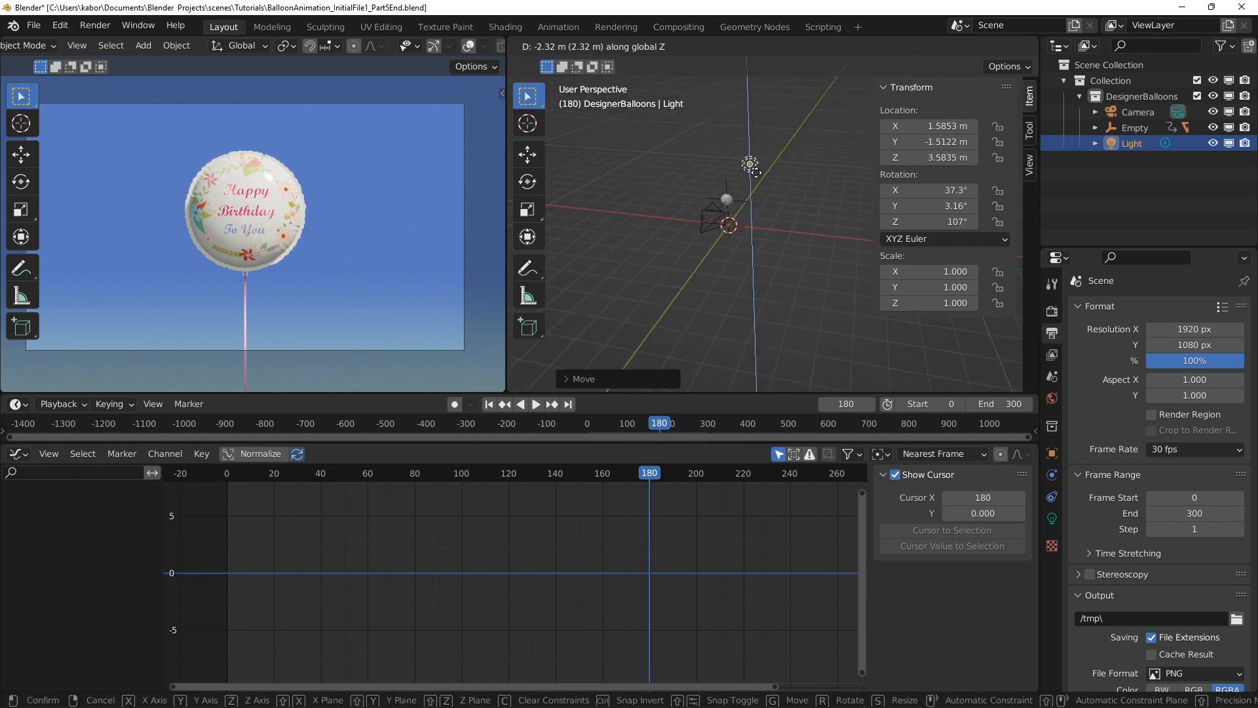
{"action": "left_click", "coordinate": [756, 172]}
Set the point light's power to 300 W
{"action": "left_click", "coordinate": [1051, 518]}
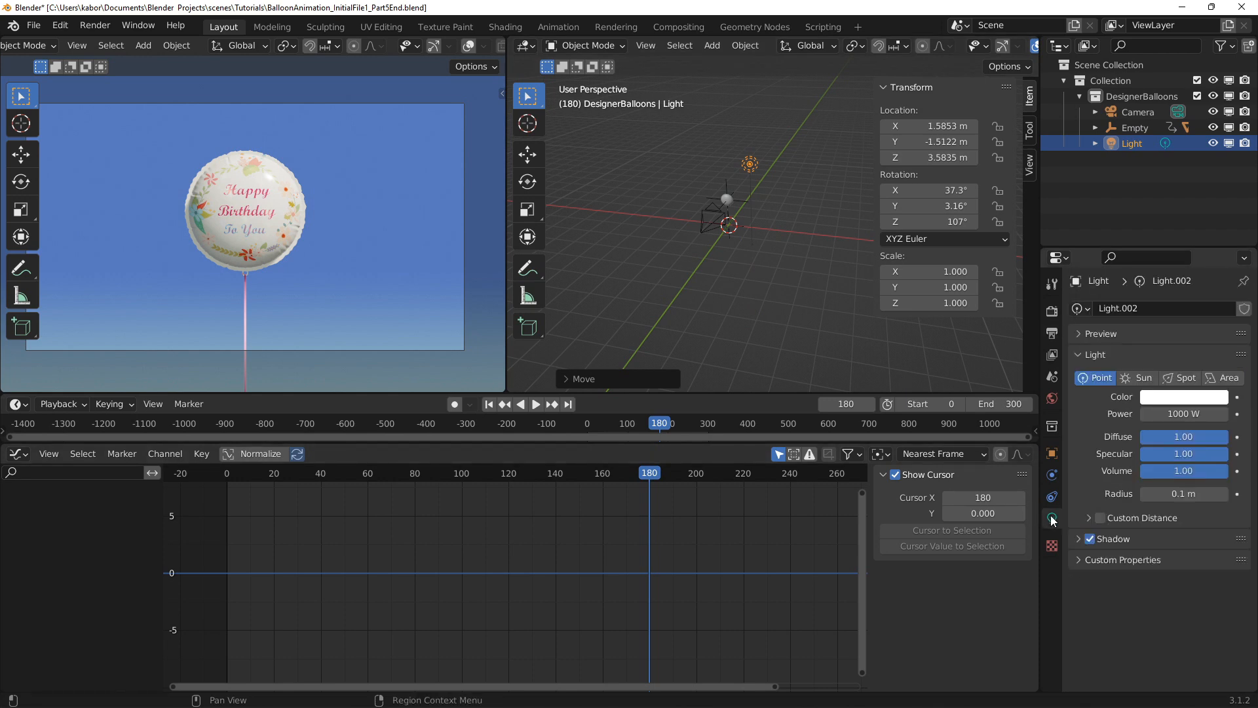
{"action": "left_click", "coordinate": [1167, 414]}
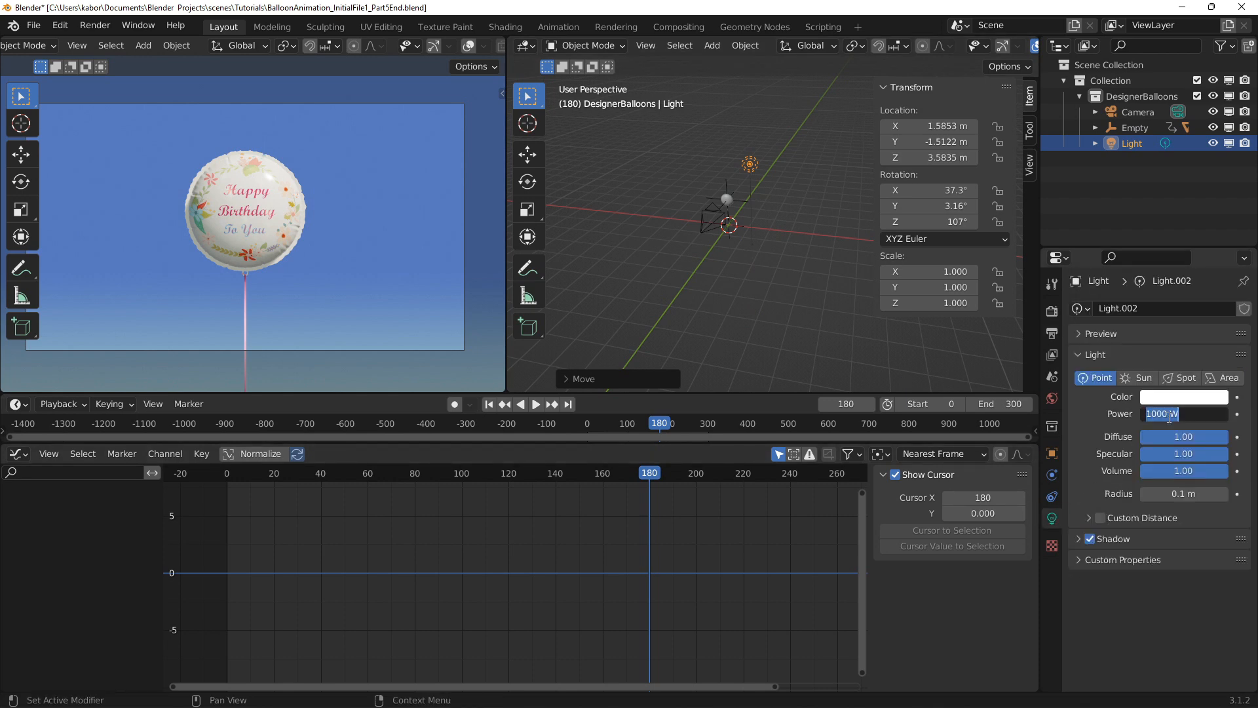
{"action": "type", "text": "300"}
{"action": "key", "text": "Return"}
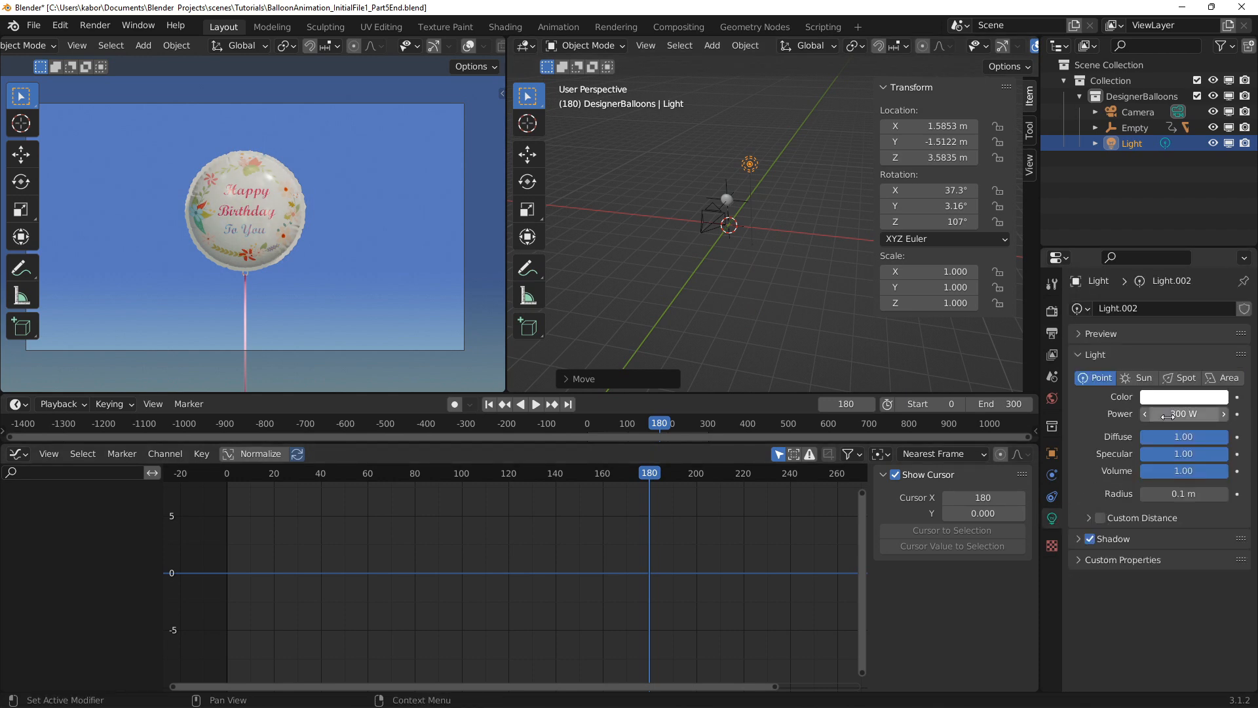
Raise the point light's power to 350 W
{"action": "left_click", "coordinate": [1167, 414]}
{"action": "type", "text": "350"}
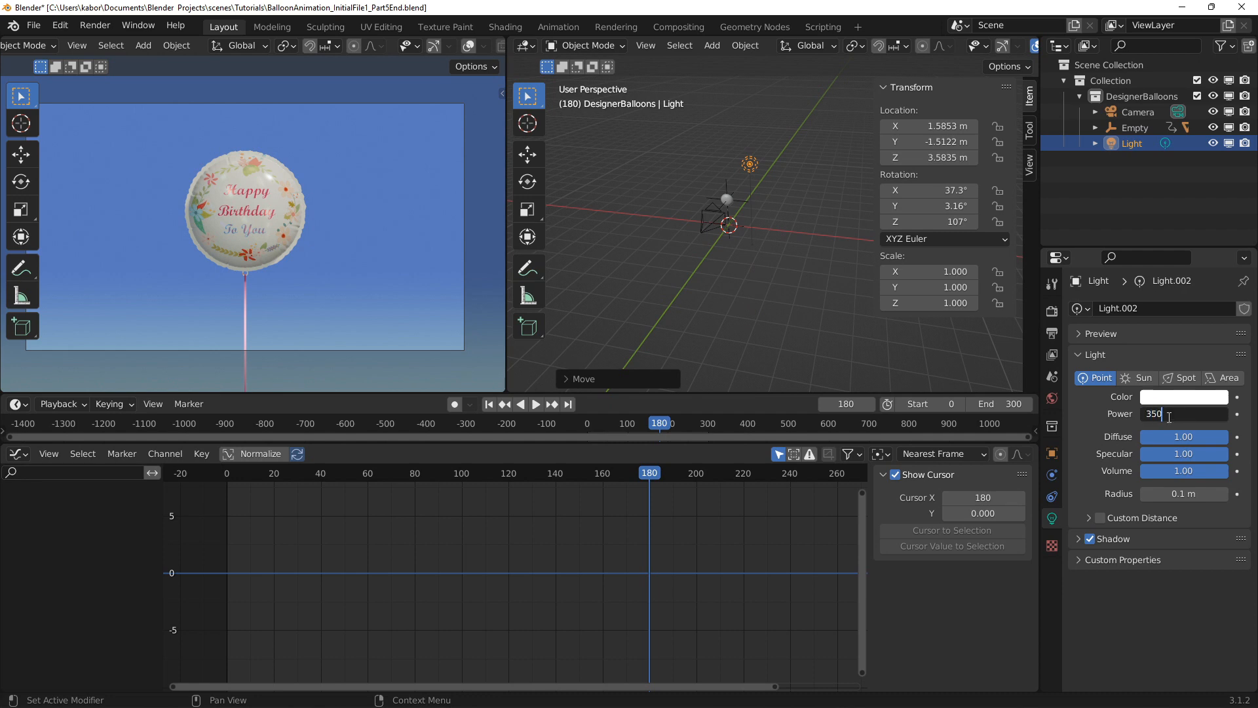
{"action": "key", "text": "Return"}
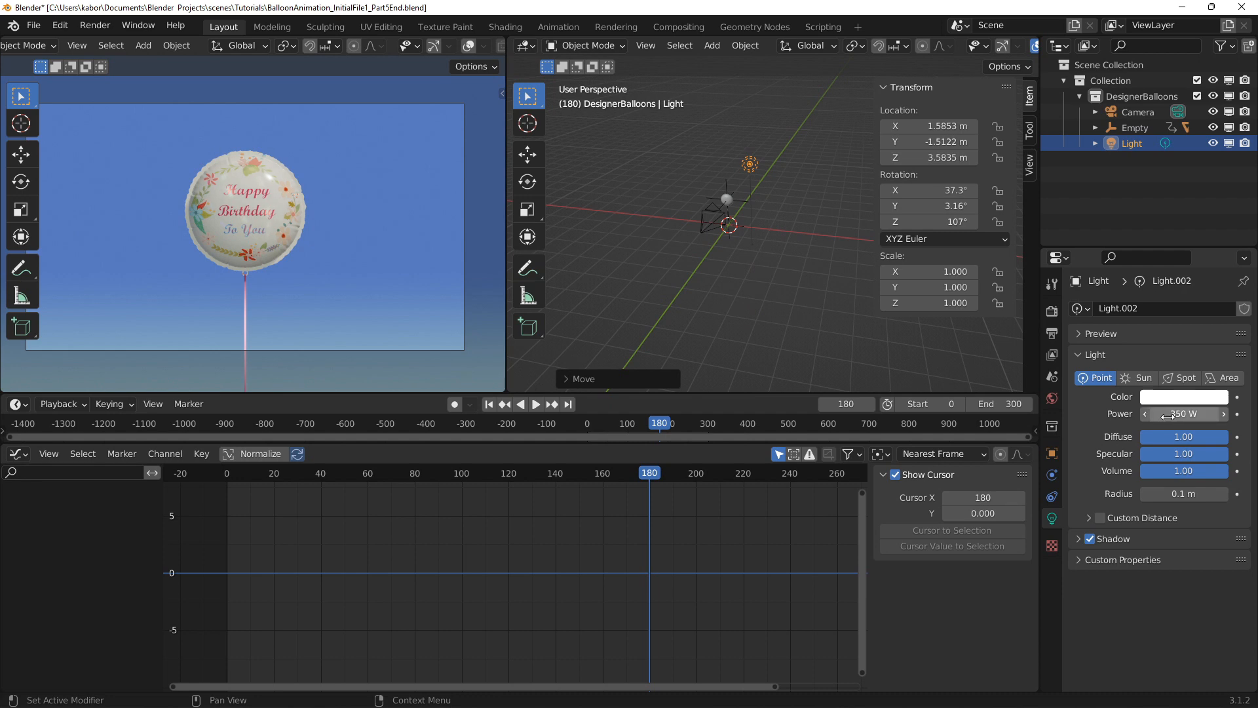
Duplicate the light to the camera's other side, at about X -2.22 m, Y -2.24 m, and lower the copy to about Z -0.77 m
{"action": "middle_click_drag", "start_coordinate": [710, 189], "coordinate": [719, 223]}
{"action": "key", "text": "KP_7"}
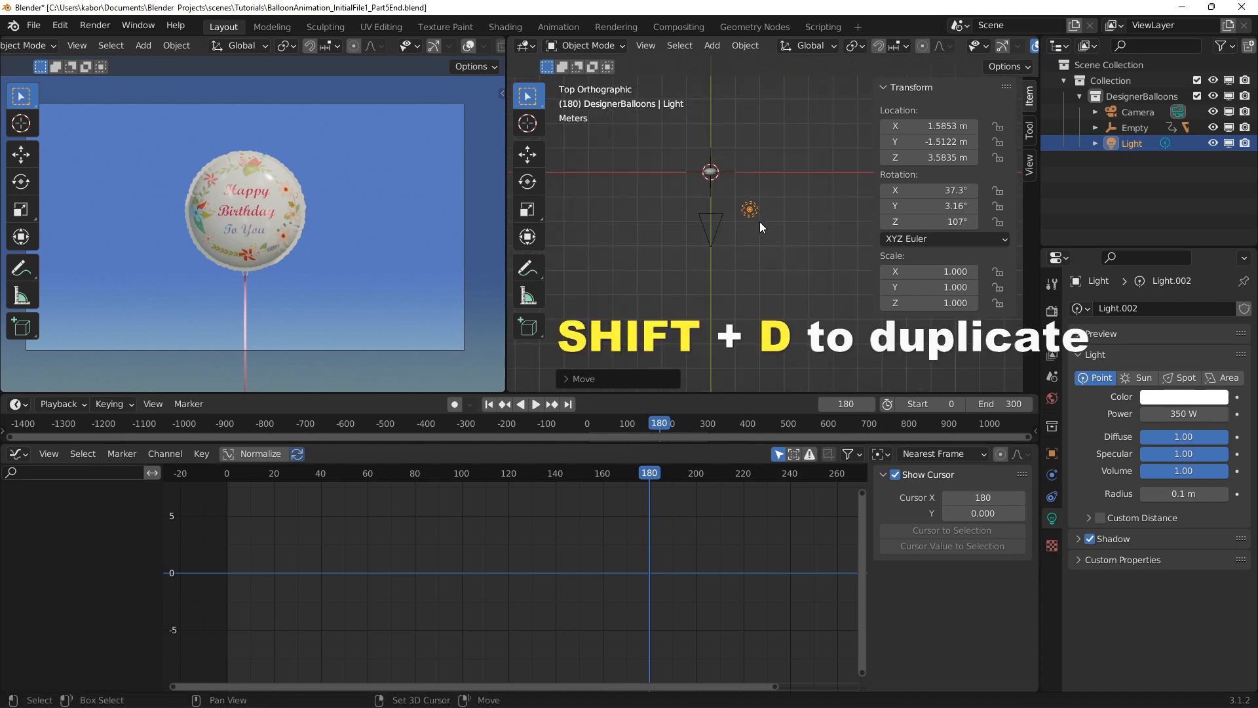
{"action": "key", "text": "shift+d"}
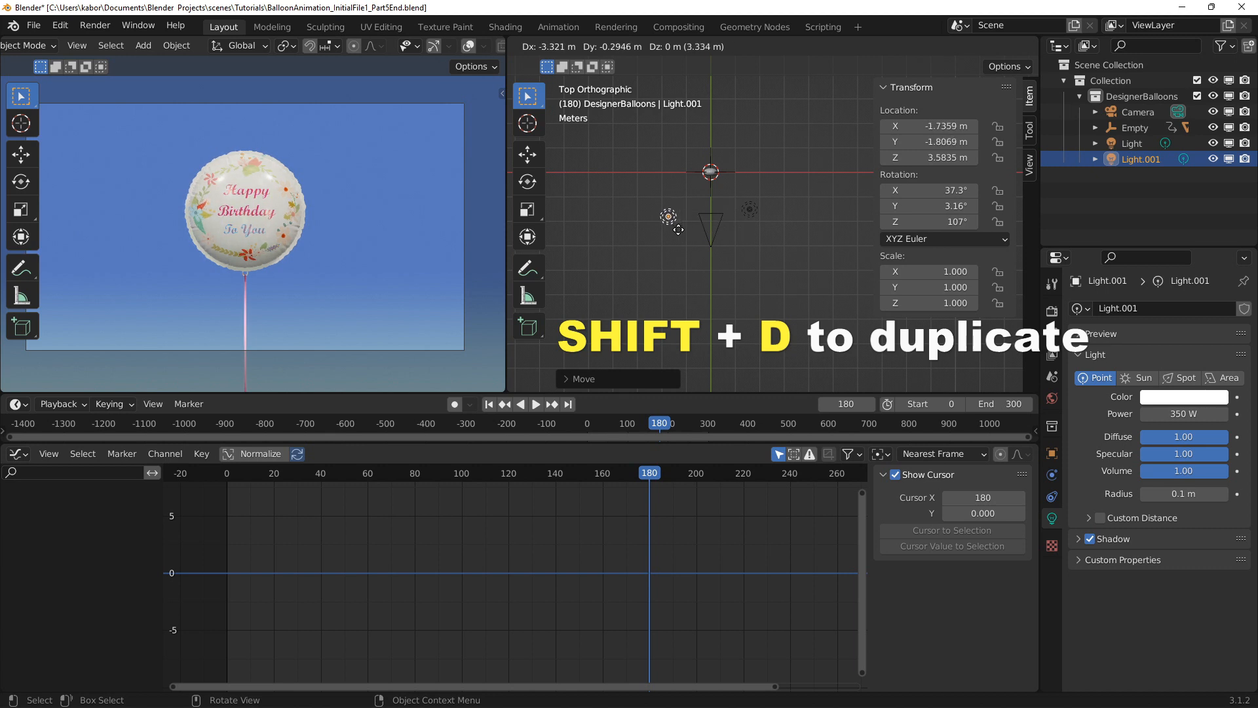
{"action": "left_click", "coordinate": [667, 239]}
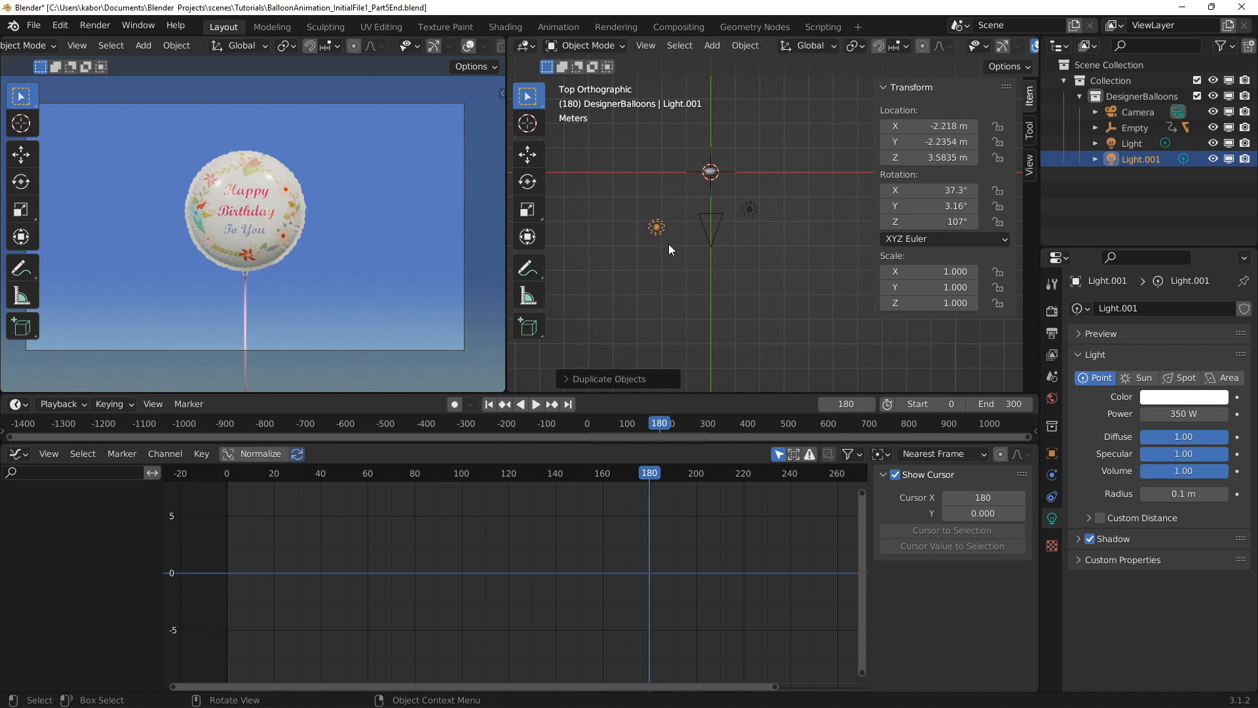
{"action": "middle_click_drag", "start_coordinate": [668, 244], "coordinate": [652, 163]}
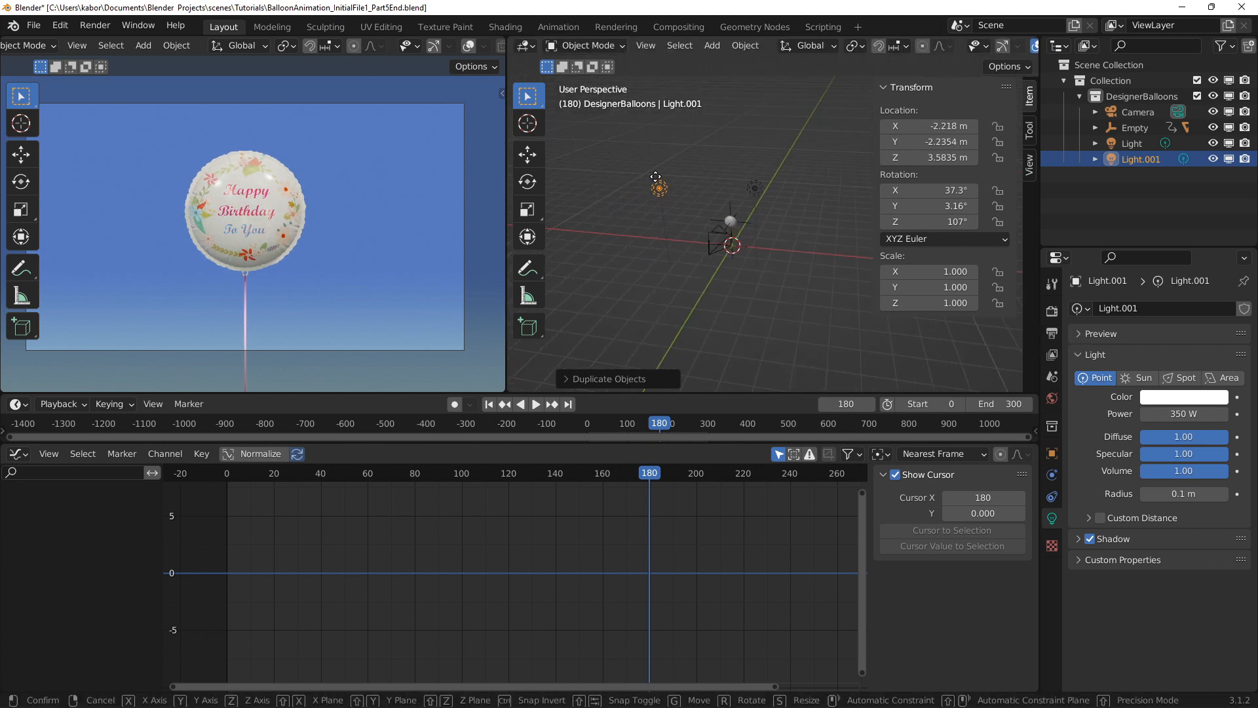
{"action": "key", "text": "g"}
{"action": "key", "text": "z"}
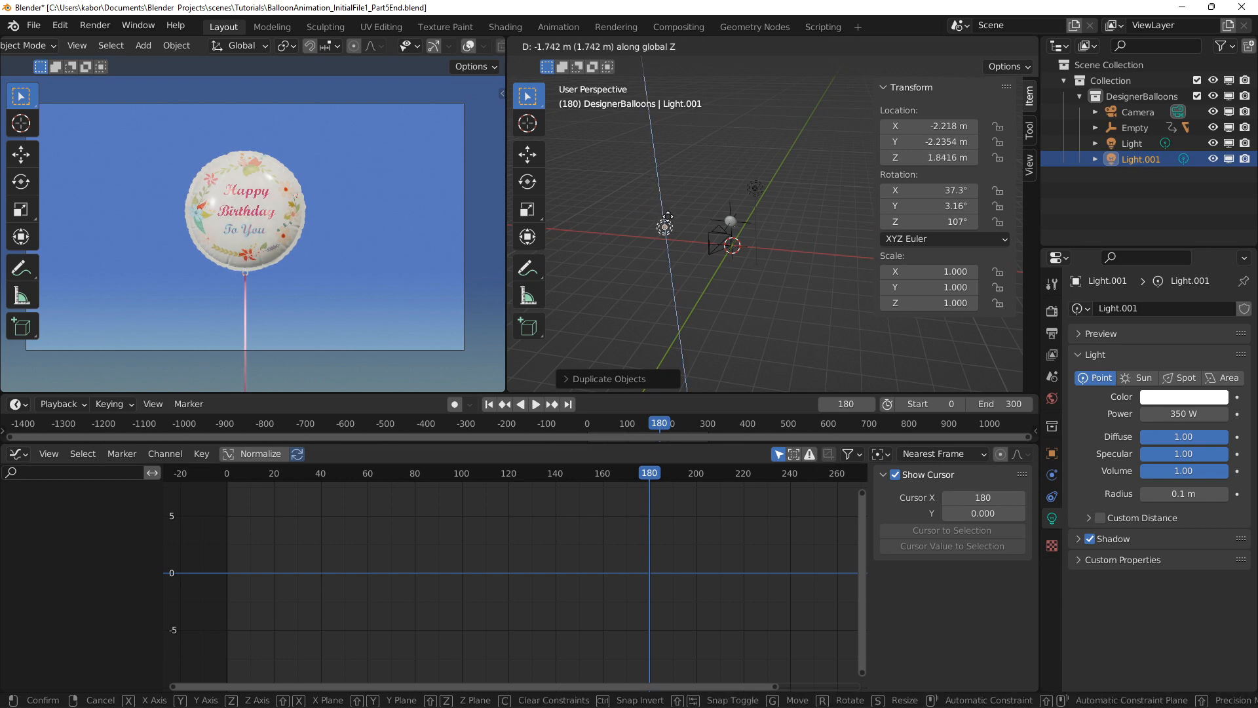
{"action": "left_click", "coordinate": [677, 265]}
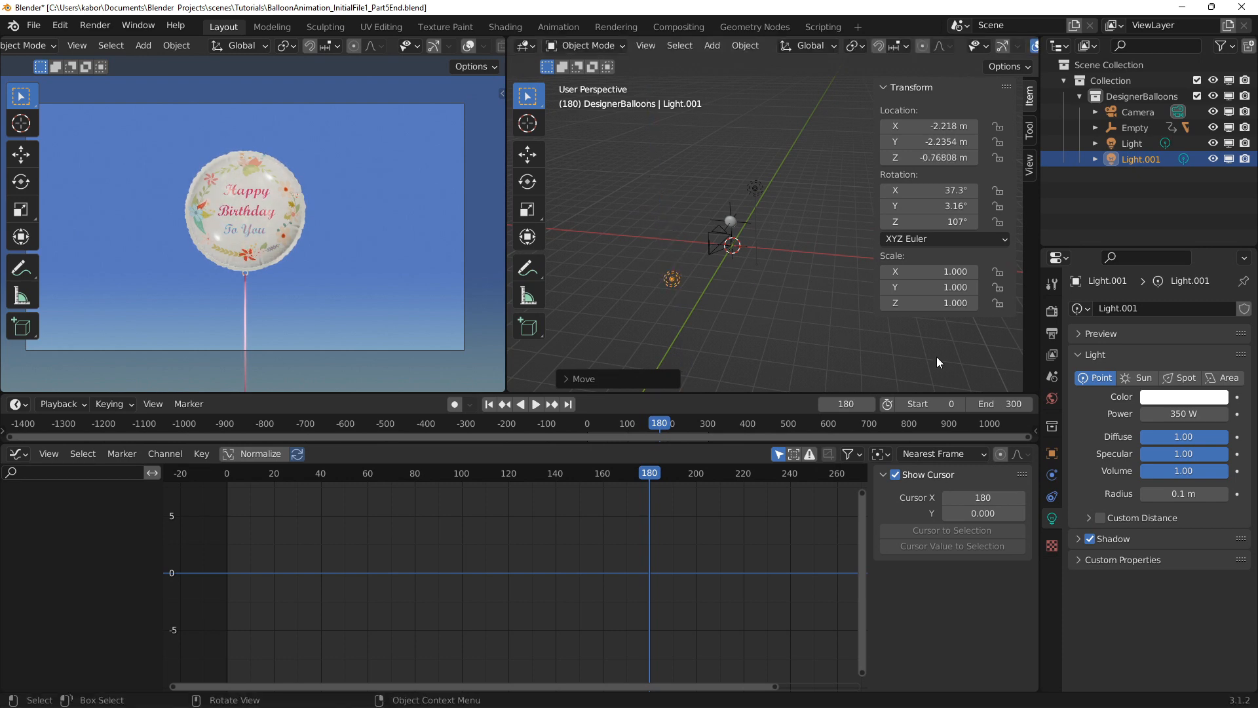
Set the duplicated light's power to 150 W
{"action": "double_click", "coordinate": [1173, 414]}
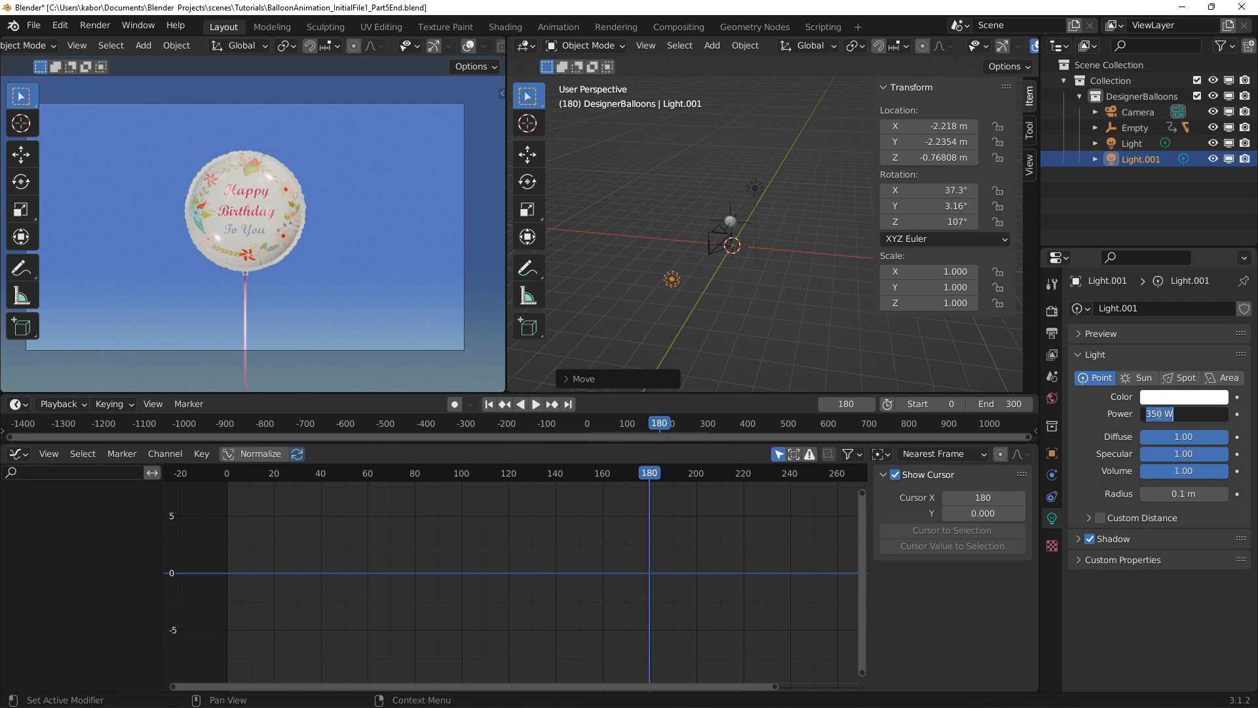
{"action": "type", "text": "150"}
{"action": "key", "text": "Return"}
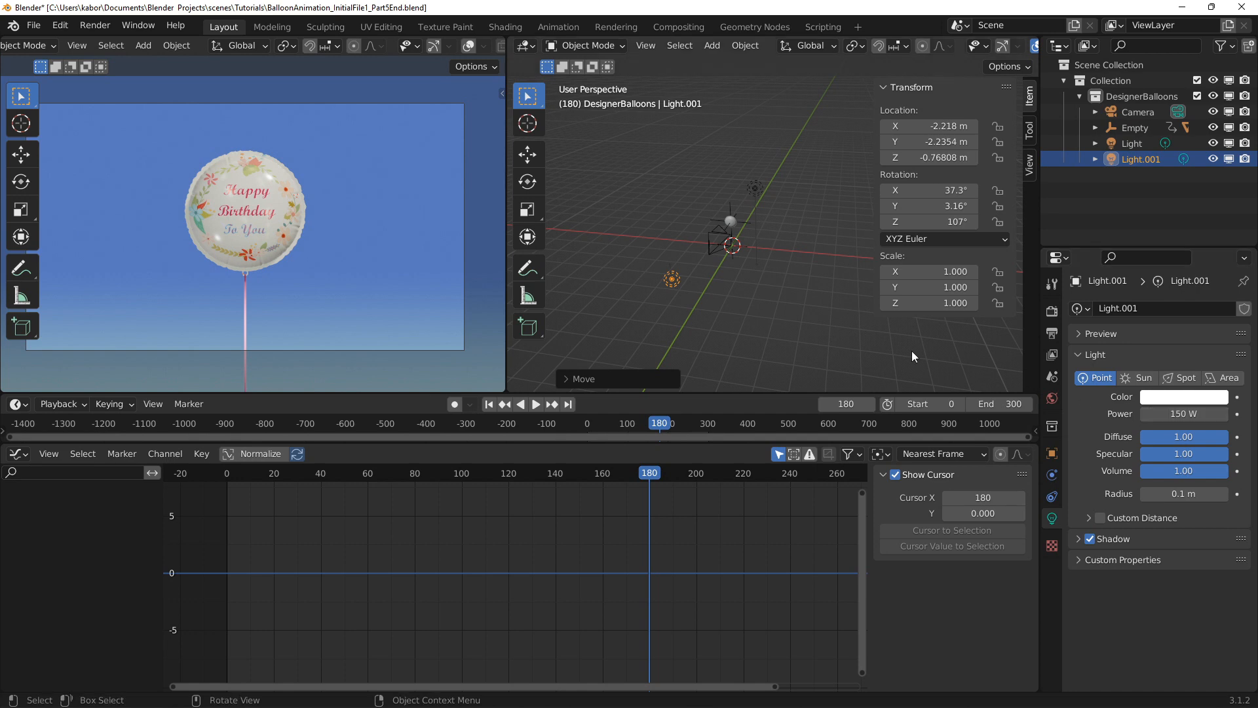
Run a viewport render of the animation from the camera view, close the render window and play back the rendered animation
{"action": "left_click", "coordinate": [76, 50]}
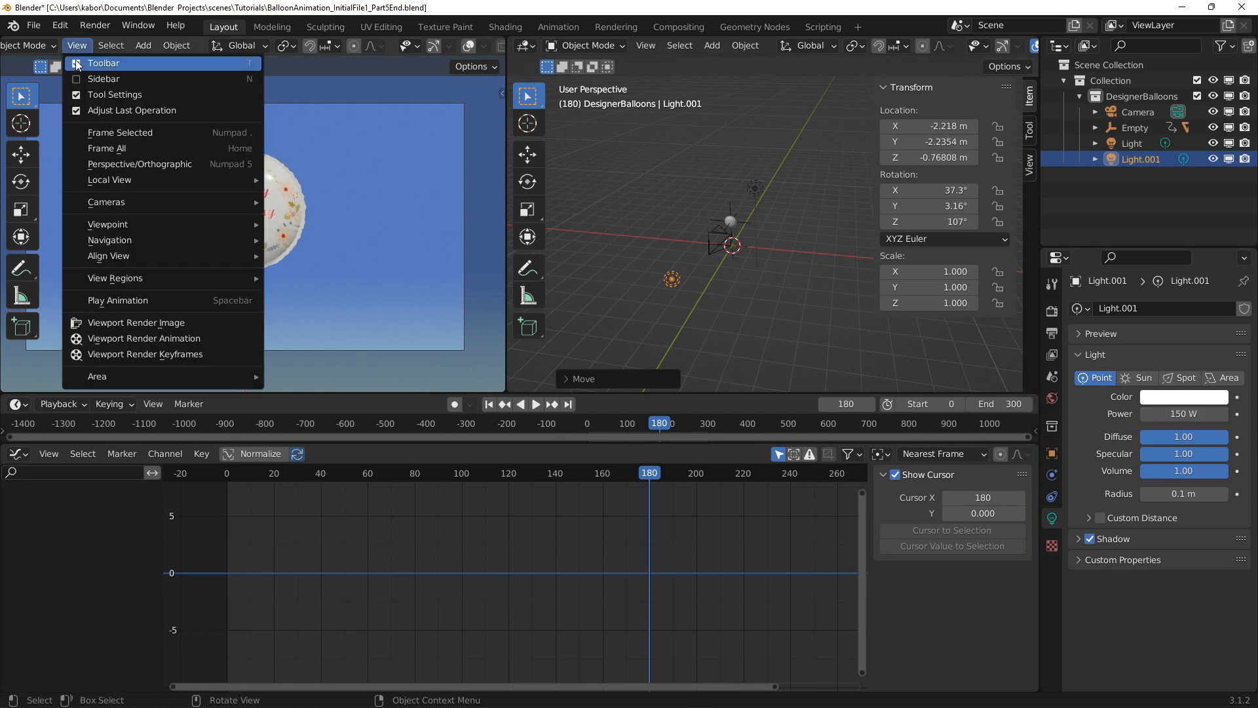
{"action": "left_click", "coordinate": [168, 338]}
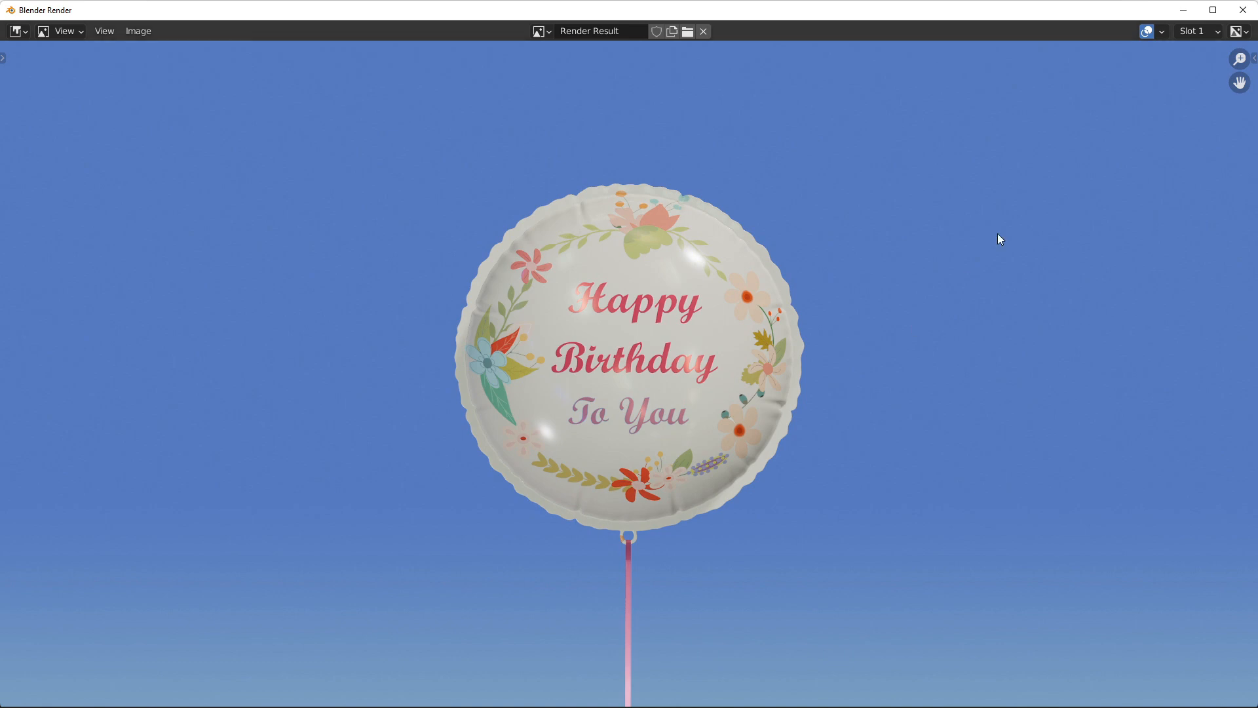
{"action": "left_click", "coordinate": [1243, 10]}
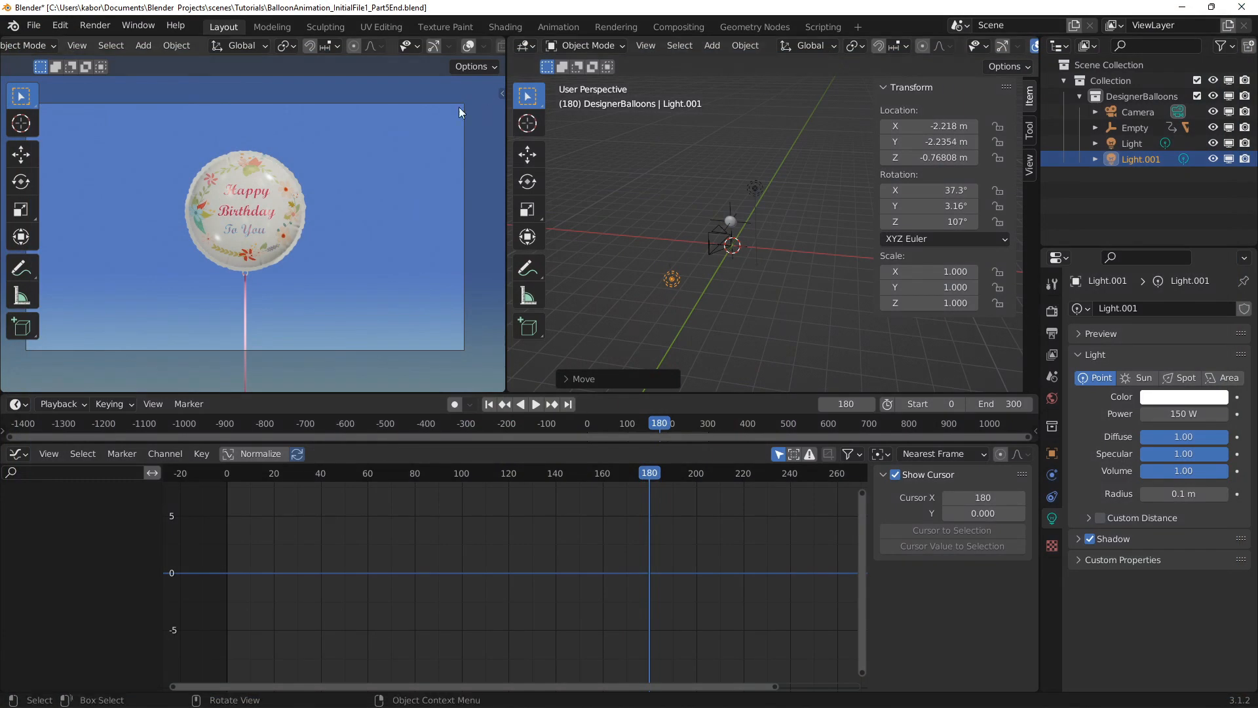
{"action": "left_click", "coordinate": [94, 26]}
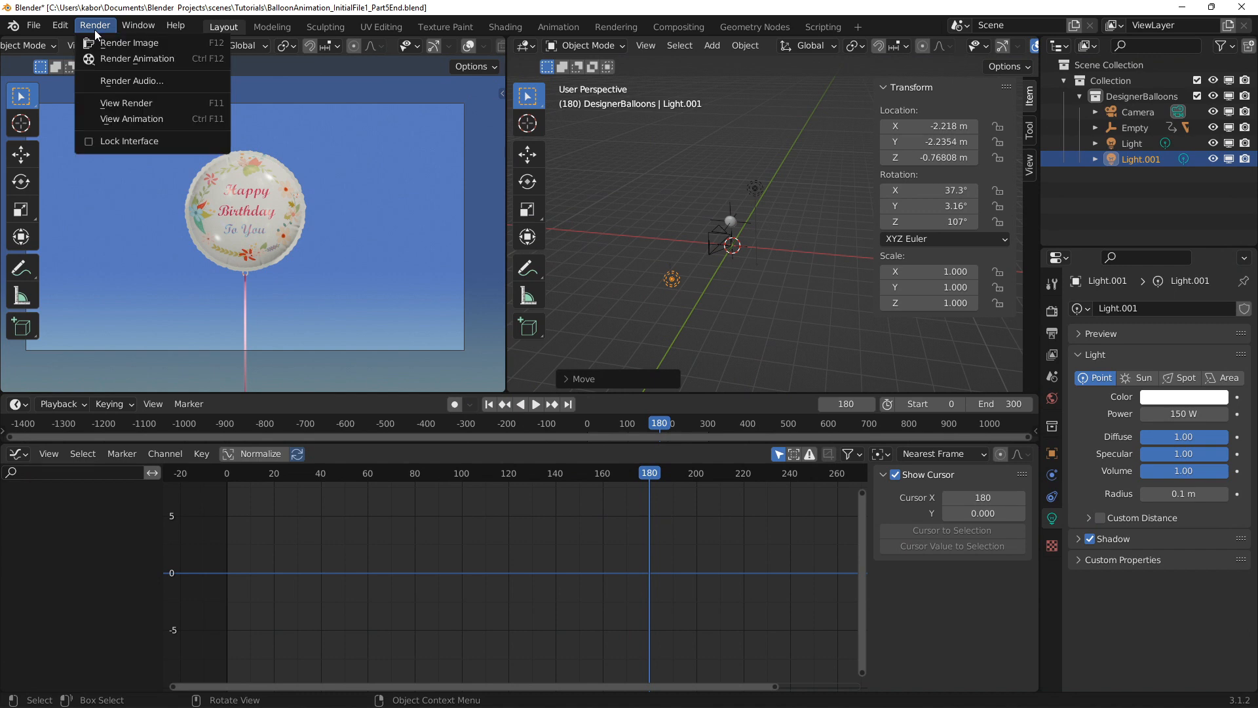
{"action": "left_click", "coordinate": [128, 117]}
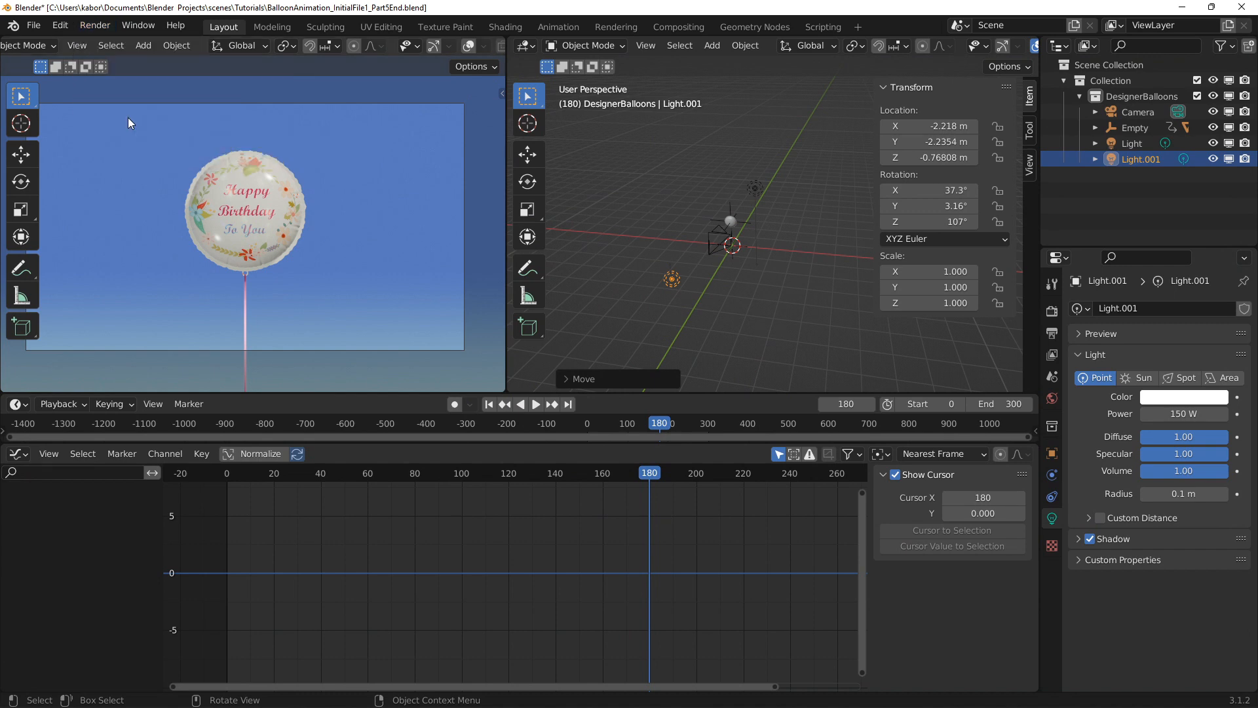